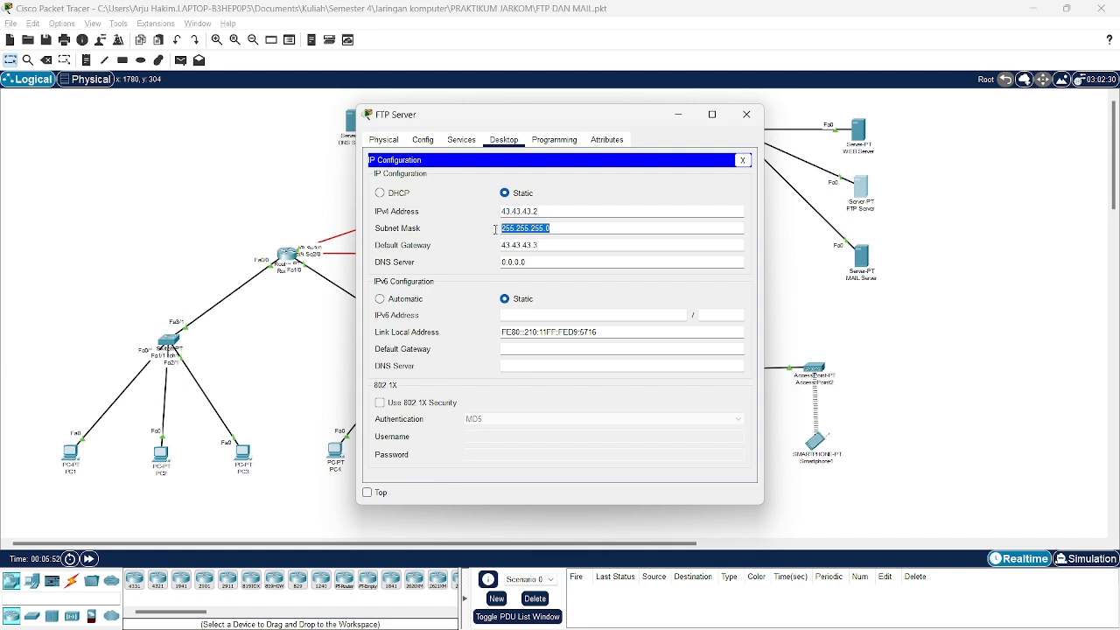
Check the FTP Server's mask 255.255.255.0 and gateway 43.43.43.3, then close its settings.
left_click_drag(565, 227, 496, 228)
left_click_drag(544, 246, 493, 246)
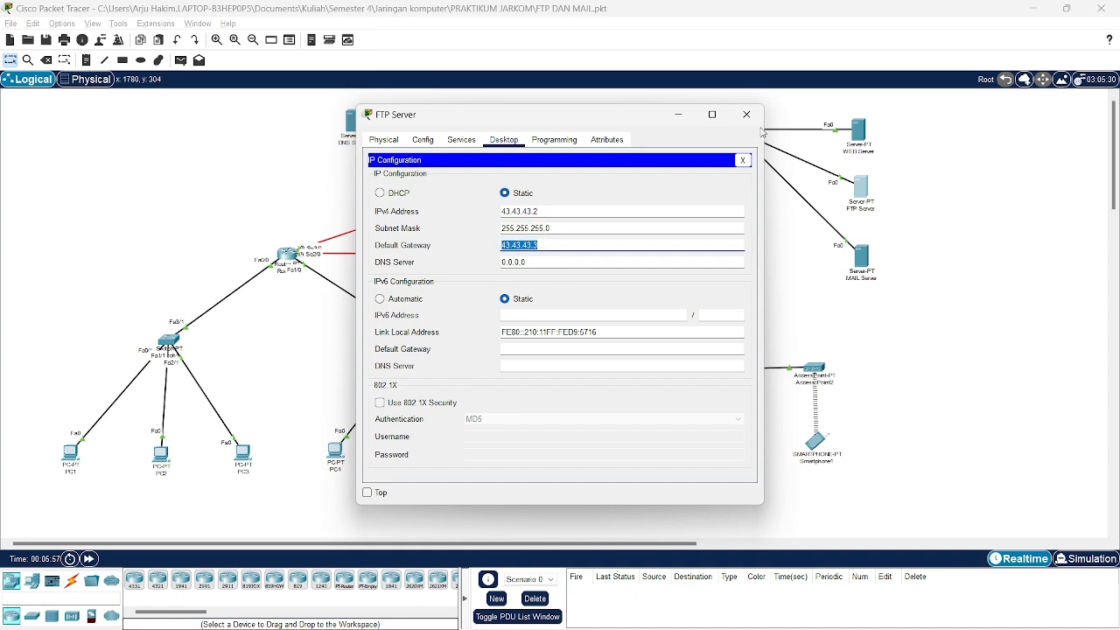
left_click(746, 114)
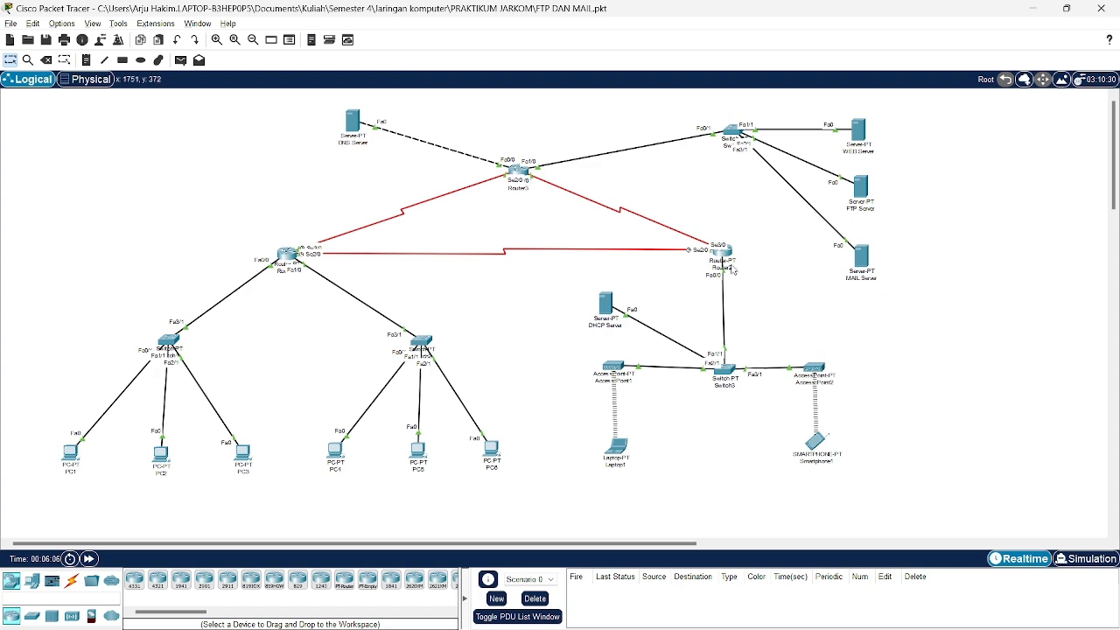
Run ping 43.43.43.2 from PC1's Command Prompt, getting 3 of 4 replies, then close PC1.
left_click(77, 454)
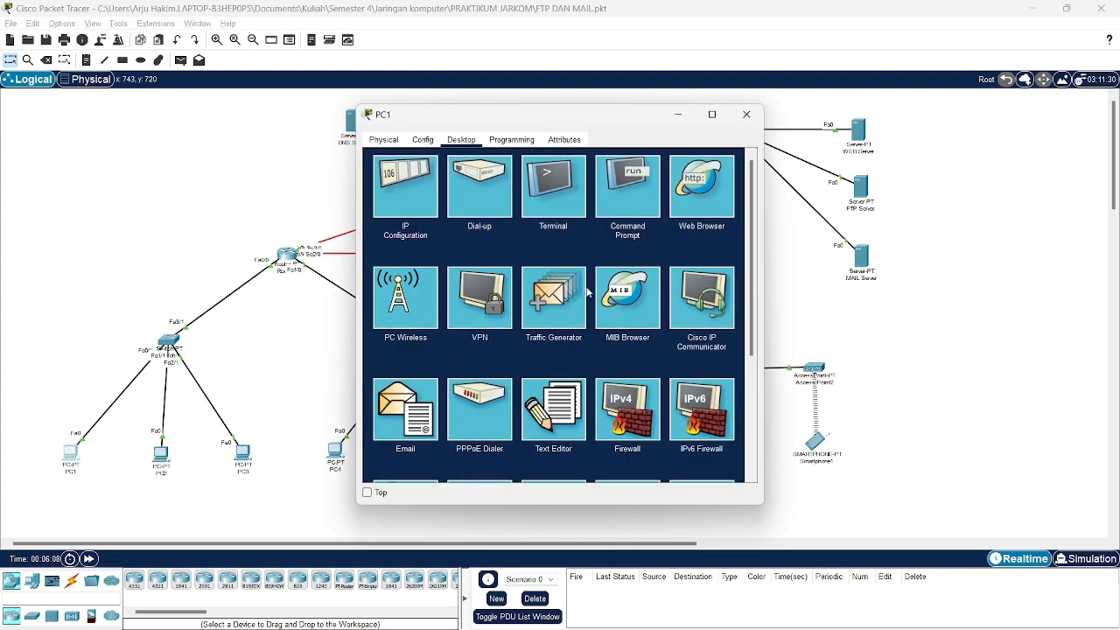
left_click(642, 197)
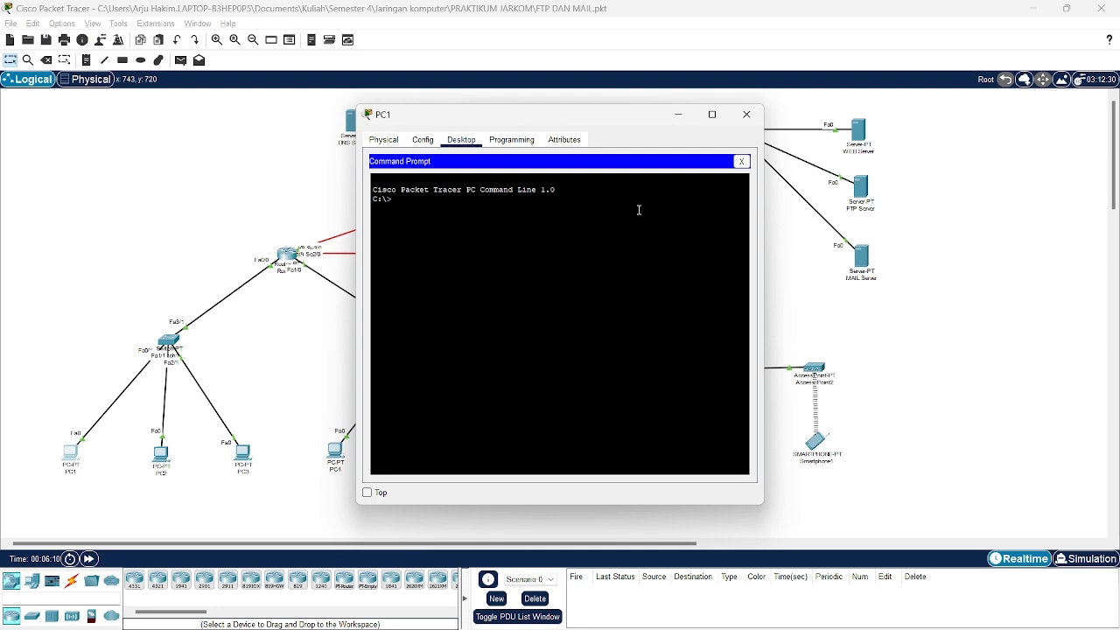
type("ping 43.434343")
key("Return")
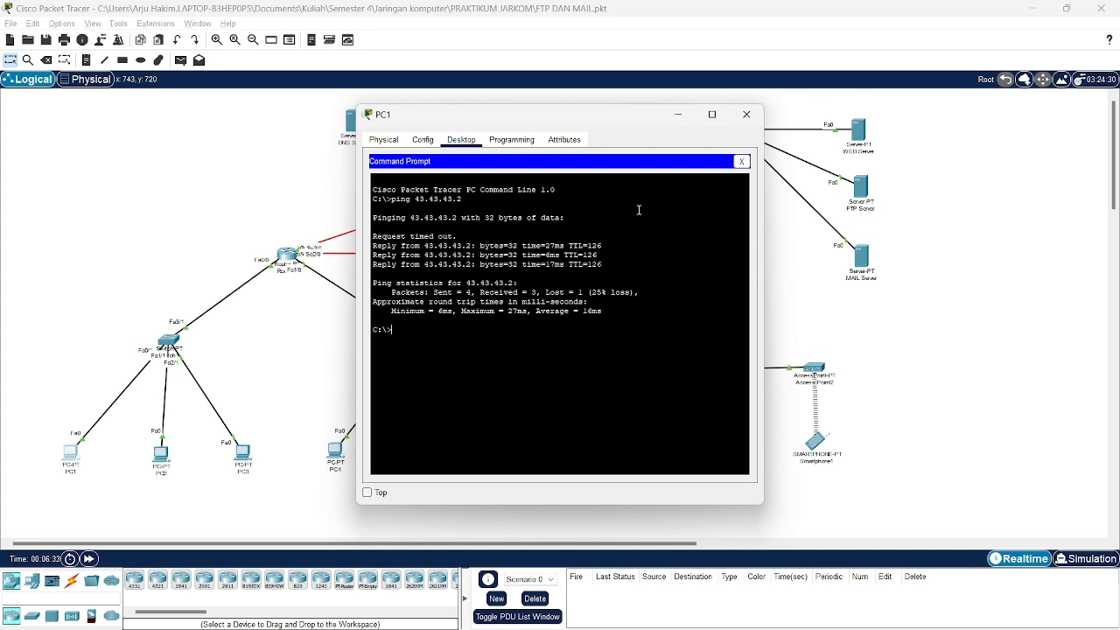
left_click(746, 115)
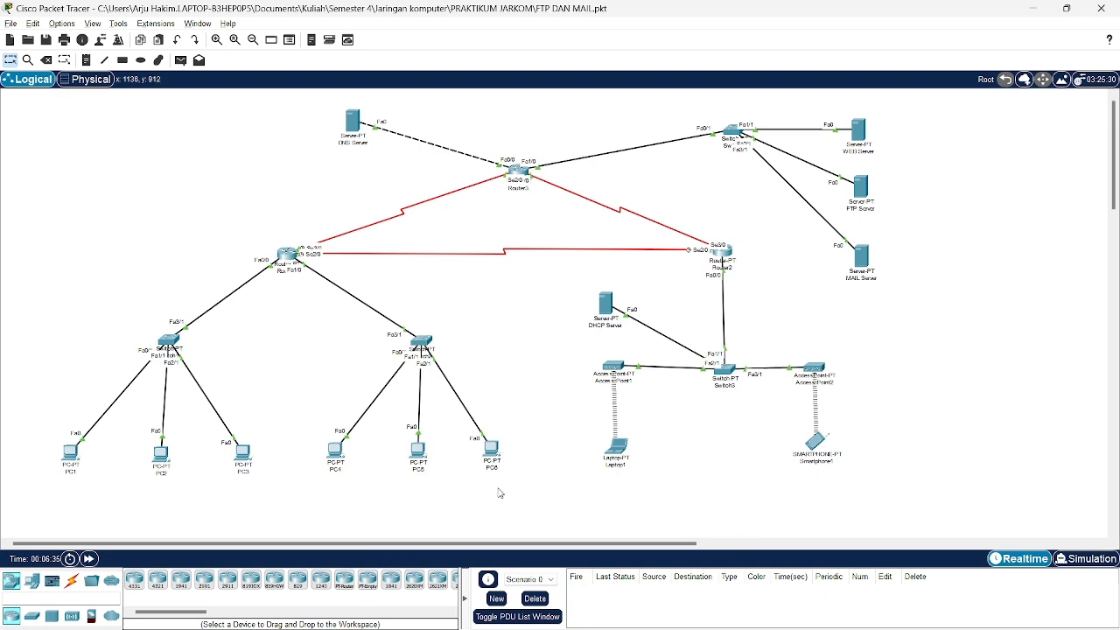
Ping the FTP Server at 43.43.43.2 from PC6's Command Prompt, then close PC6.
left_click(494, 453)
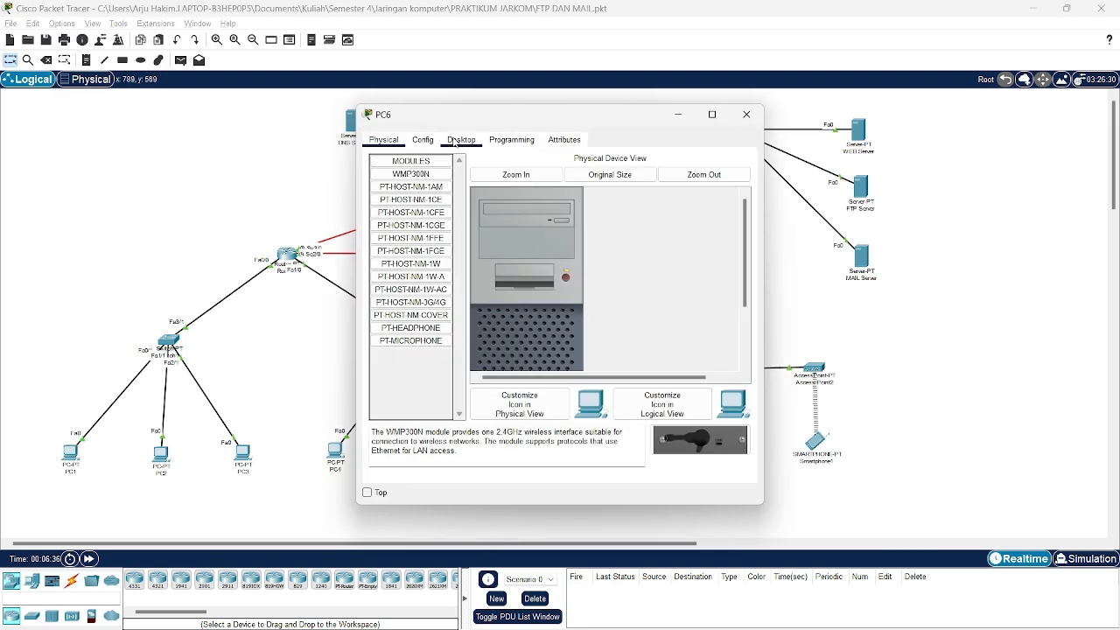
left_click(455, 142)
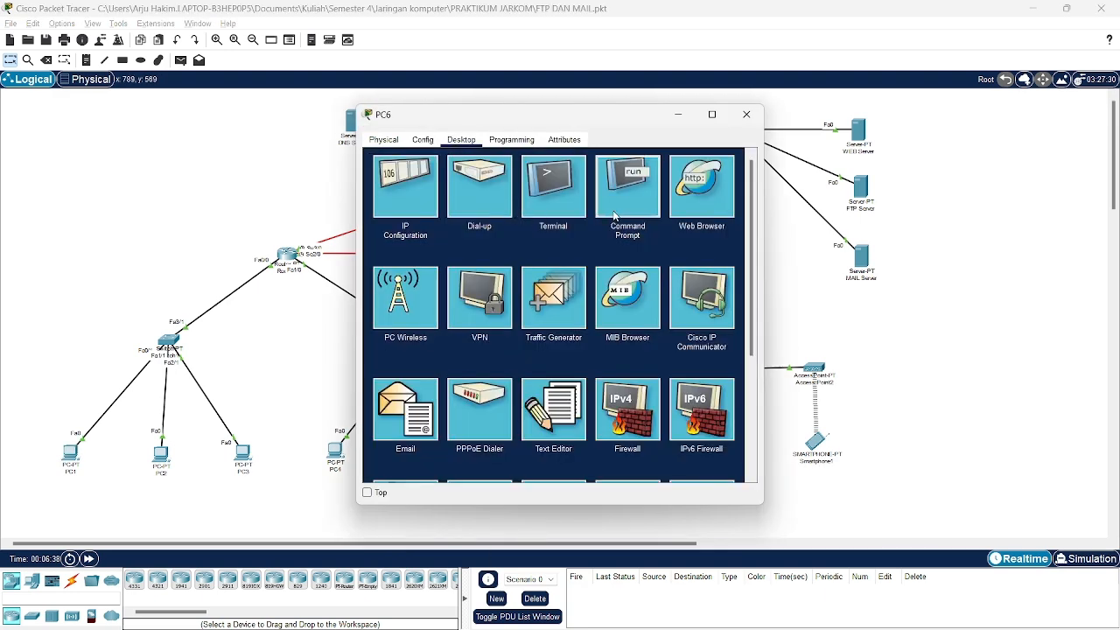
left_click(615, 212)
type("ping")
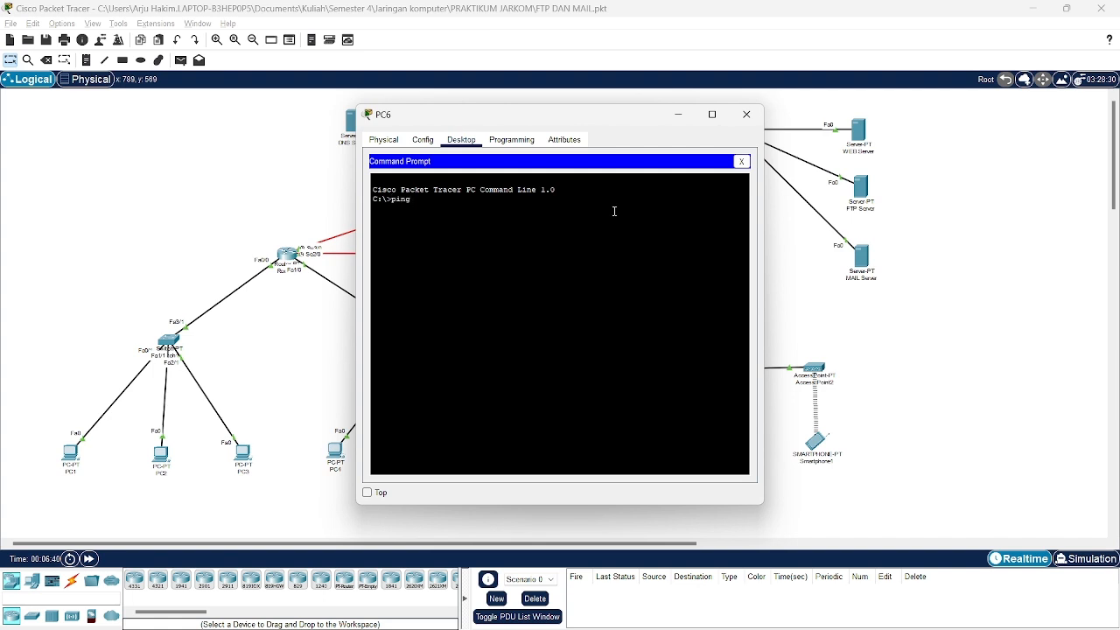
type(" 84")
type("3.43.43")
type(".2")
key("Return")
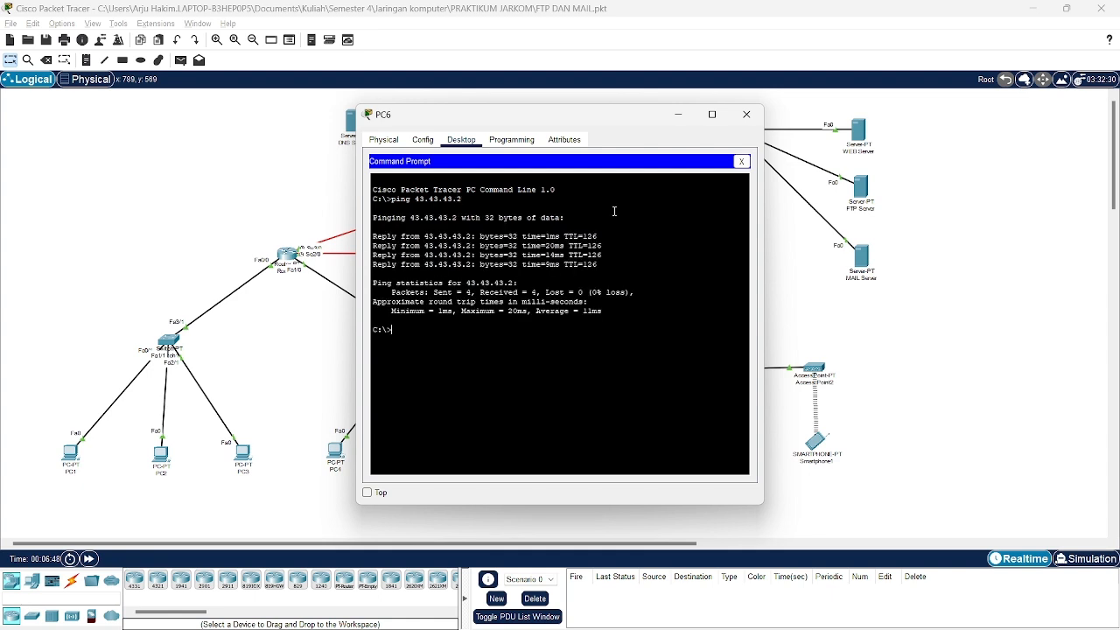
left_click(746, 115)
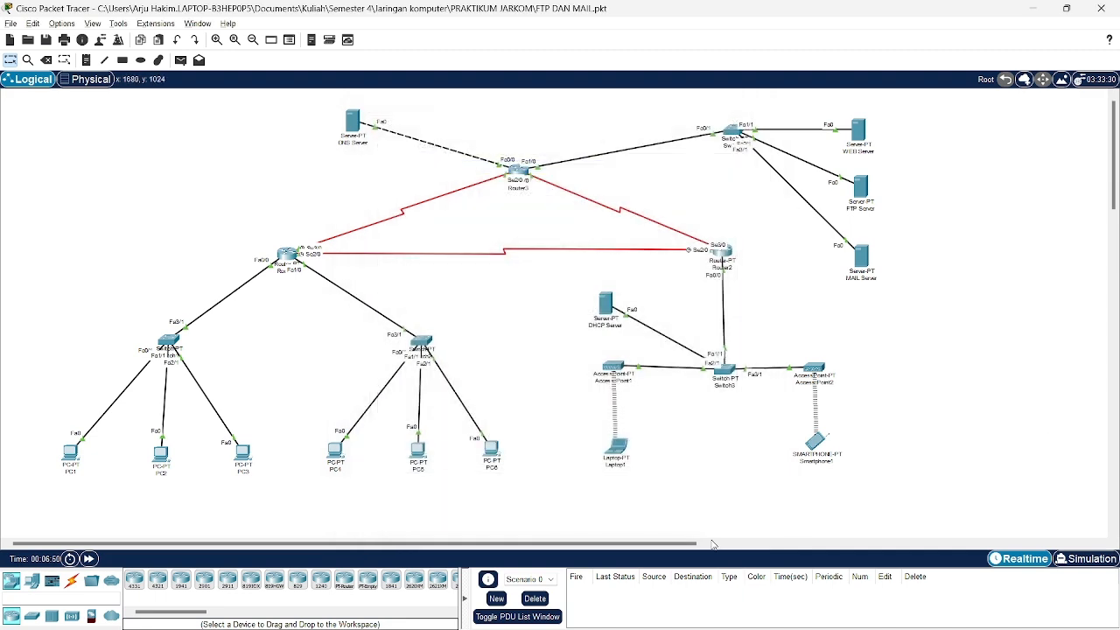
Ping 43.43.43.2 from Laptop1's Command Prompt with 0% loss, then close Laptop1.
left_click(616, 462)
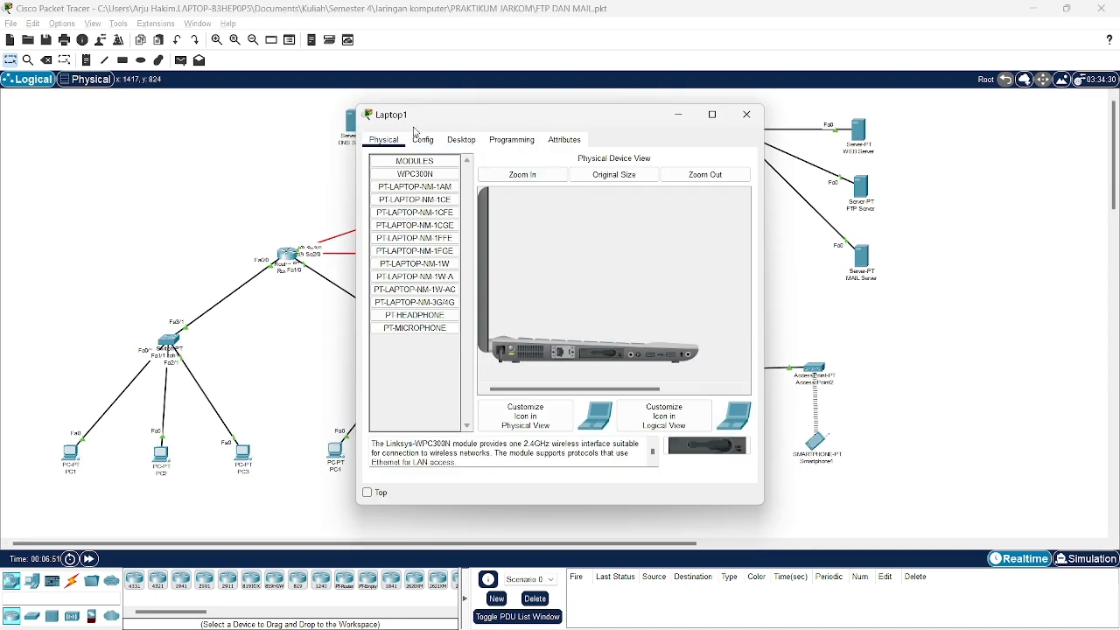
left_click(462, 142)
left_click(613, 211)
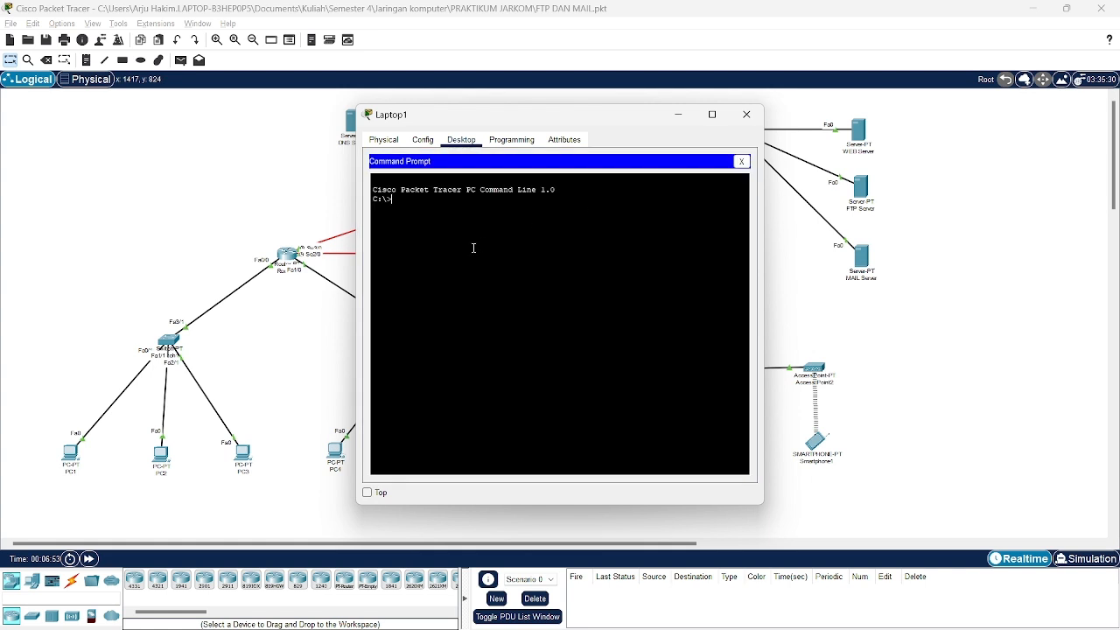
type("ping 43.43.43.3")
key("BackSpace")
type("2")
key("Return")
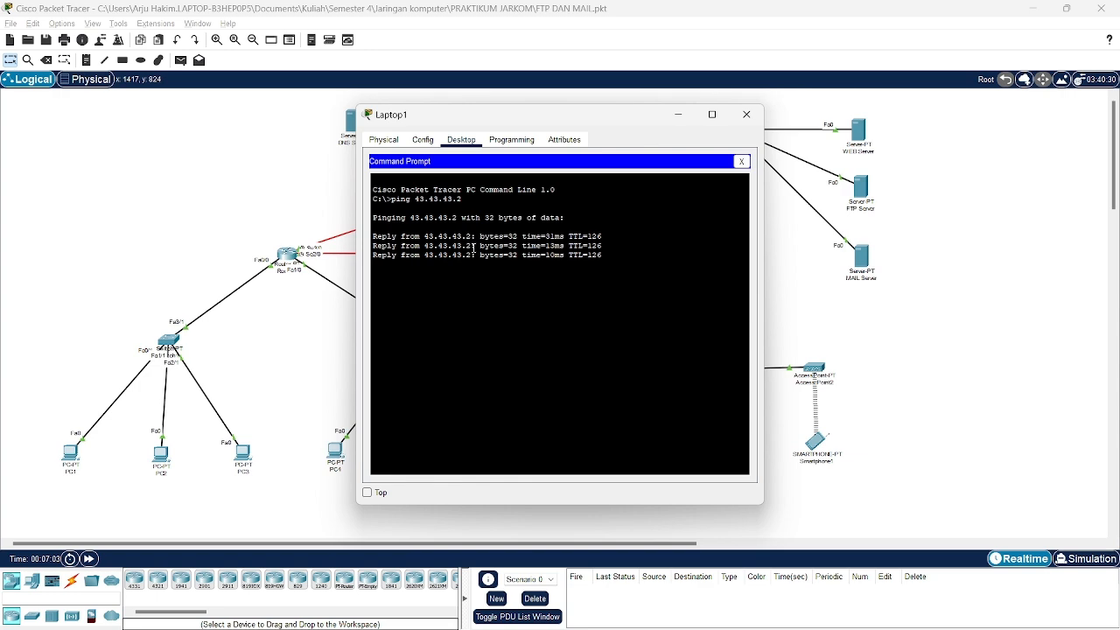
left_click(745, 115)
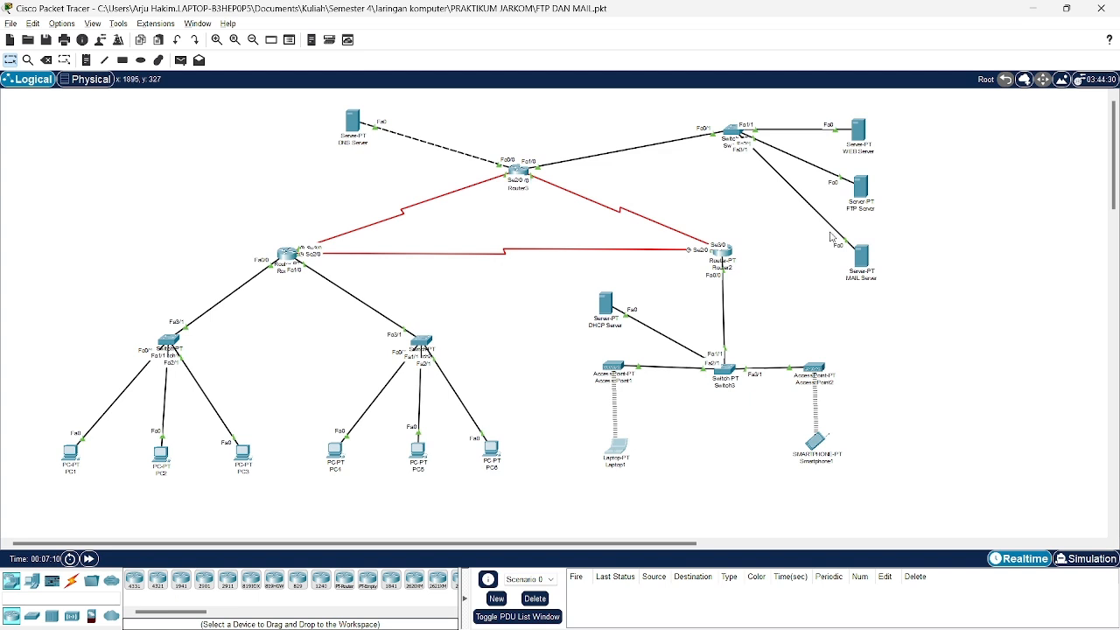
left_click(868, 195)
left_click(464, 147)
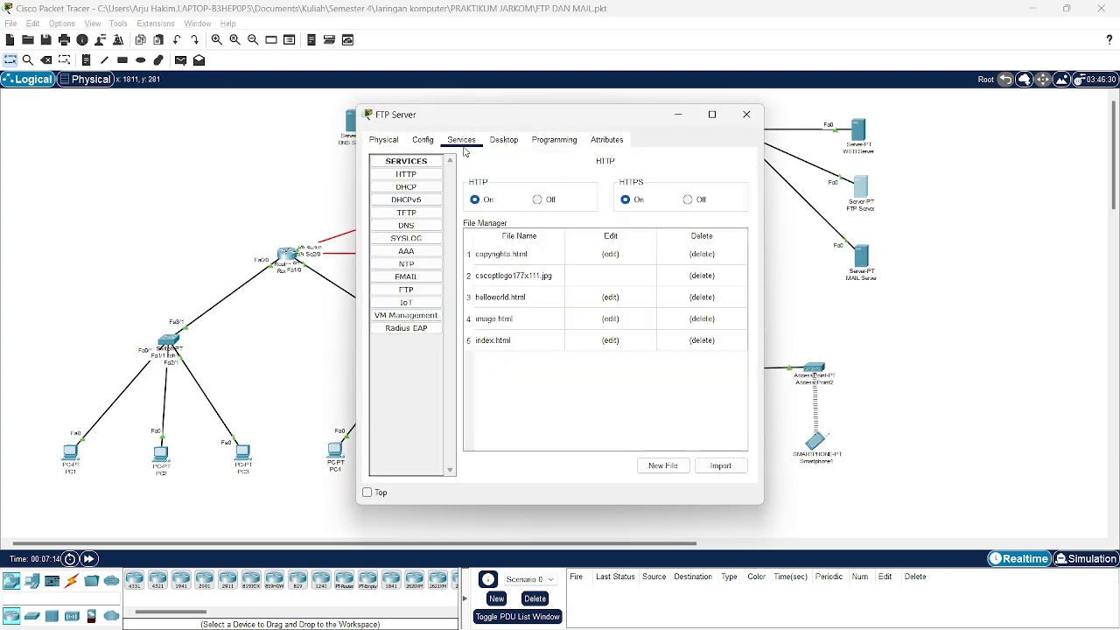
left_click(418, 289)
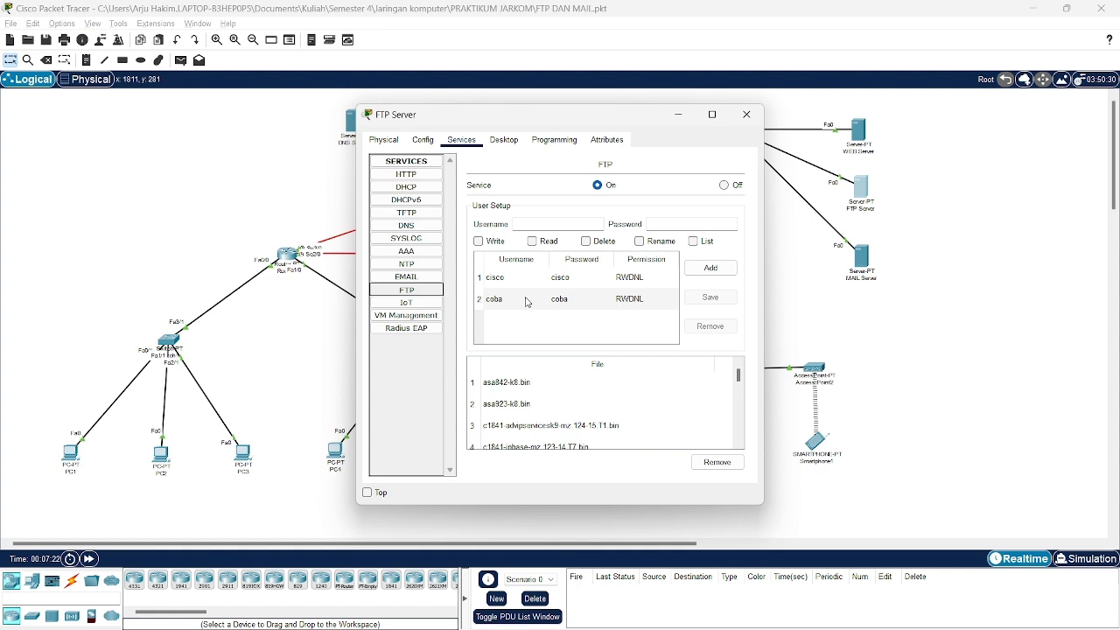
left_click(553, 224)
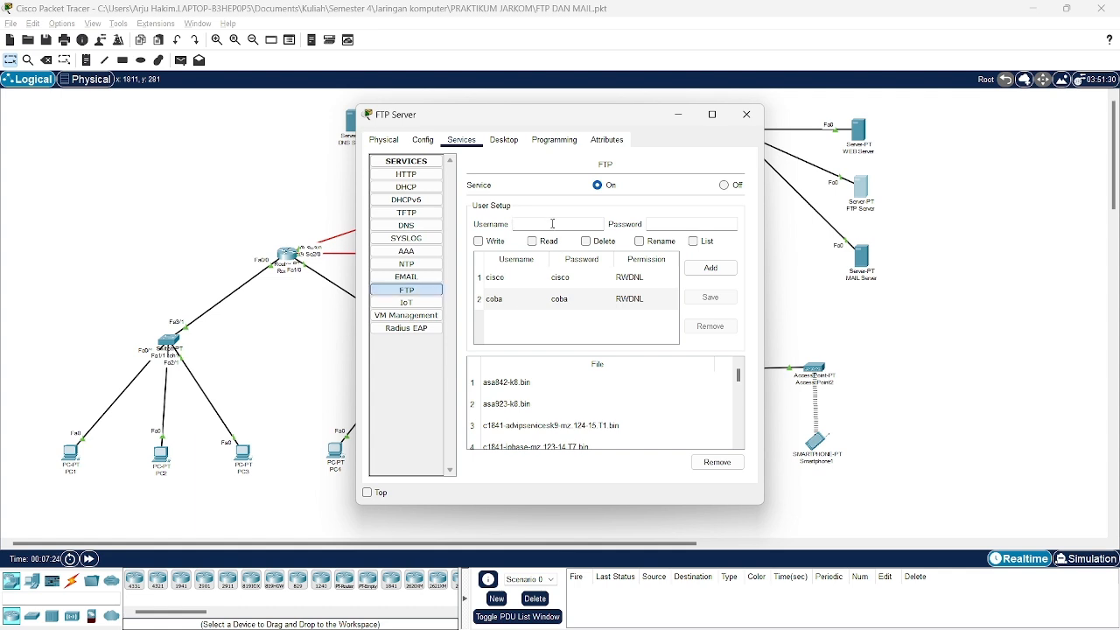
type("user3")
left_click(672, 226)
type("user3")
left_click(479, 240)
left_click(532, 241)
left_click(585, 240)
left_click(640, 240)
left_click(693, 240)
left_click(710, 267)
left_click(514, 322)
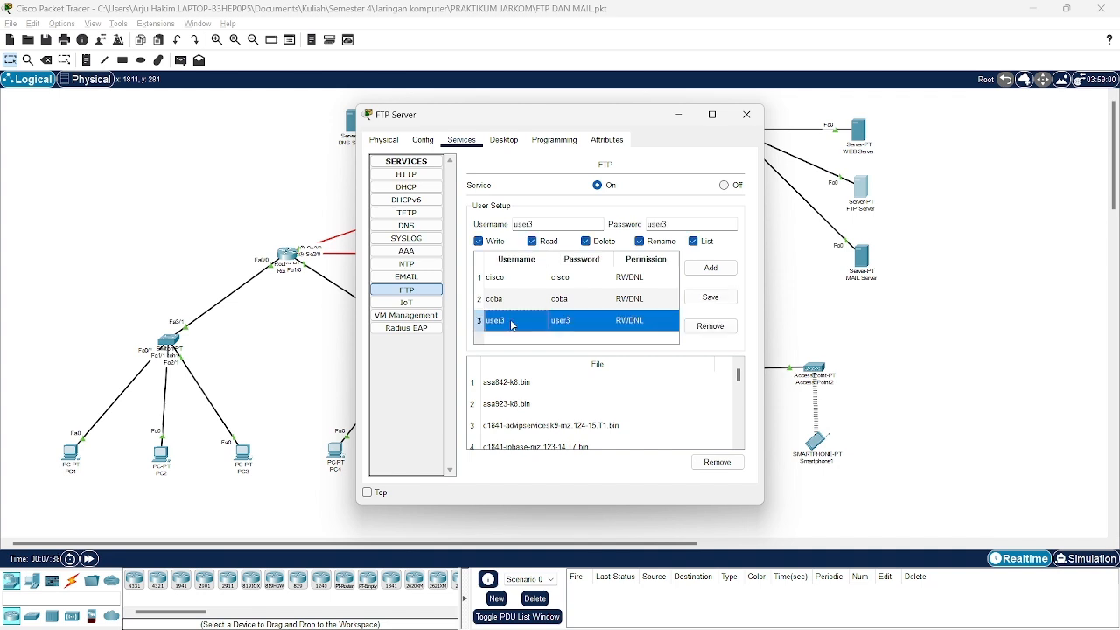
left_click(711, 326)
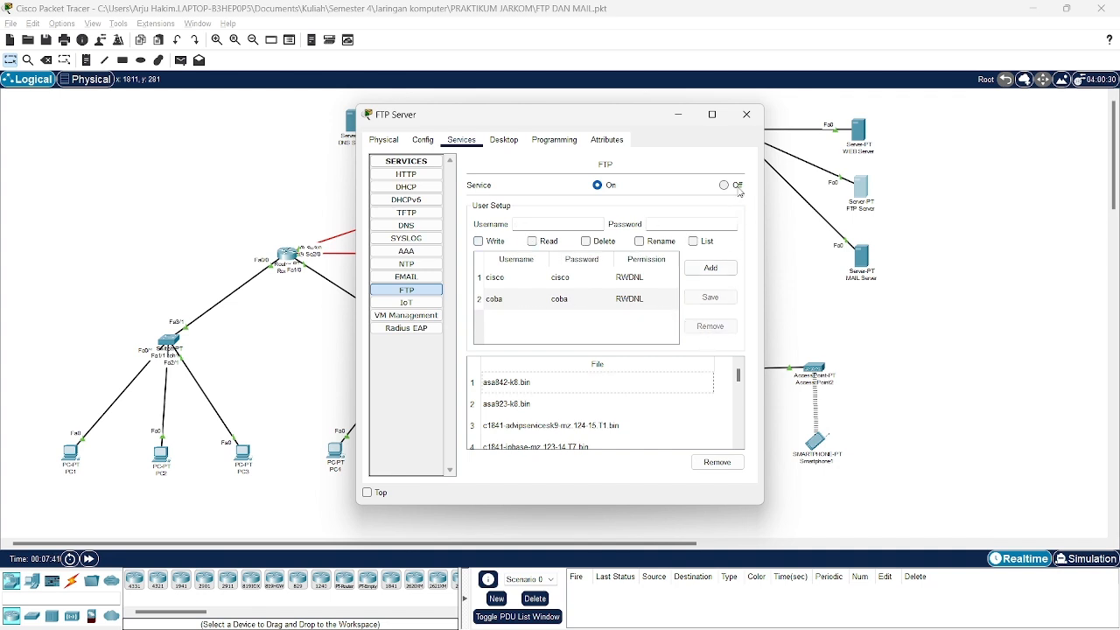
left_click(746, 115)
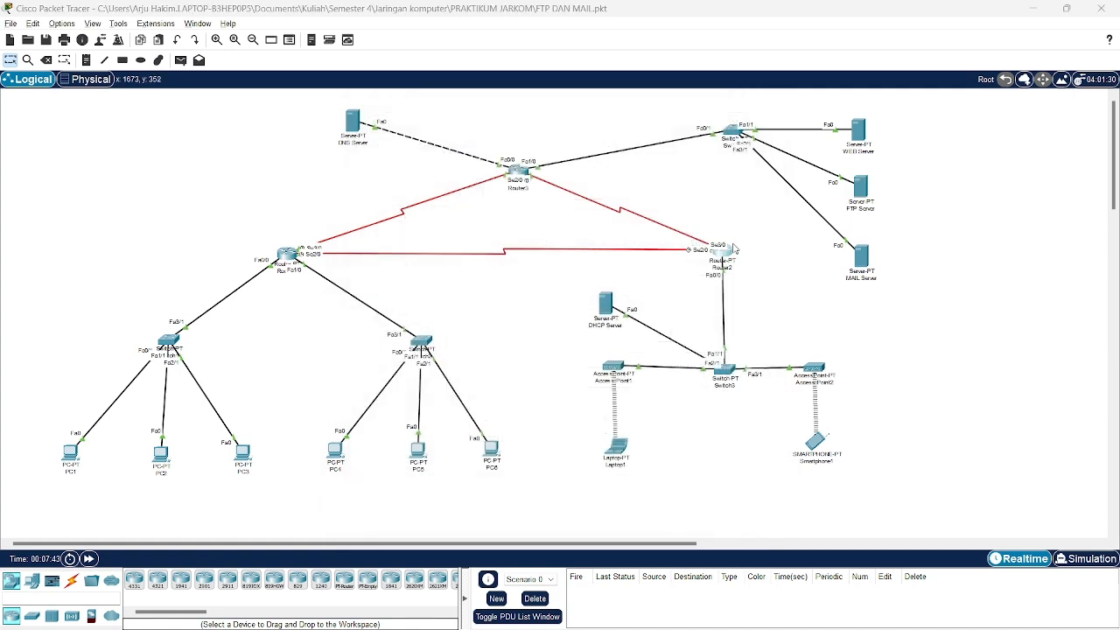
left_click(734, 249)
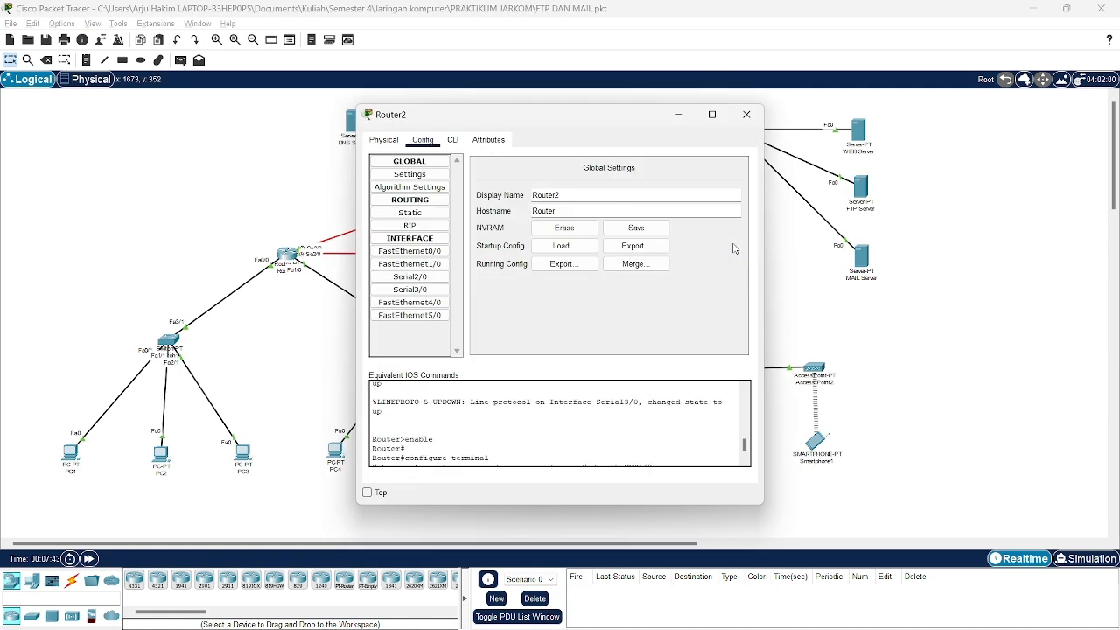
left_click(746, 114)
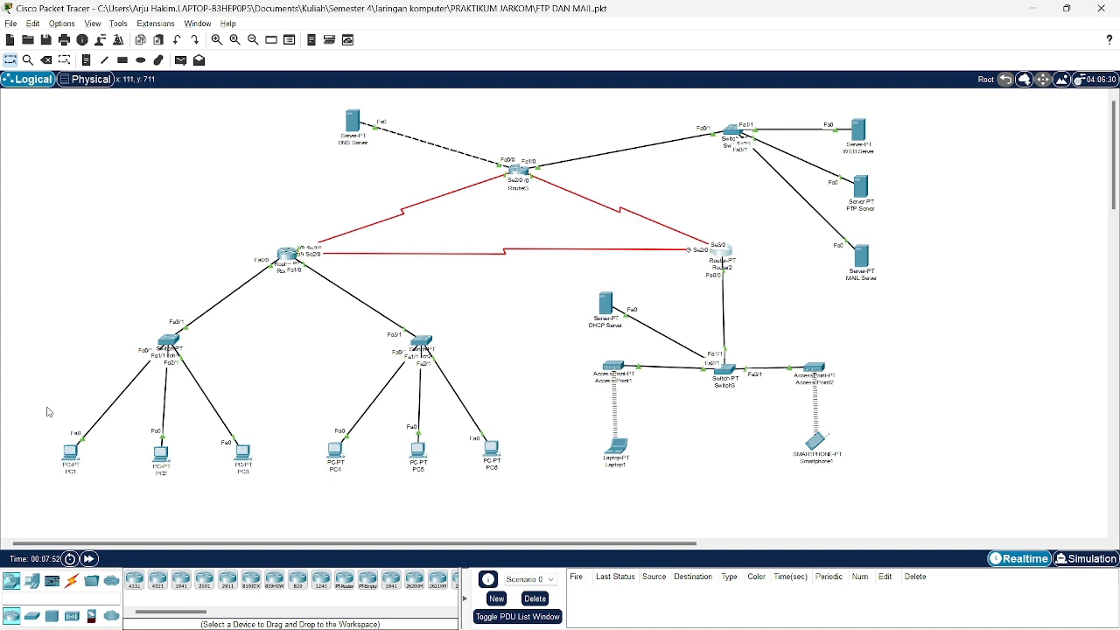
Type 'ini adalah pesan dari pc1' in PC1's Text Editor.
left_click(68, 455)
scroll(381, 311, "down", 1)
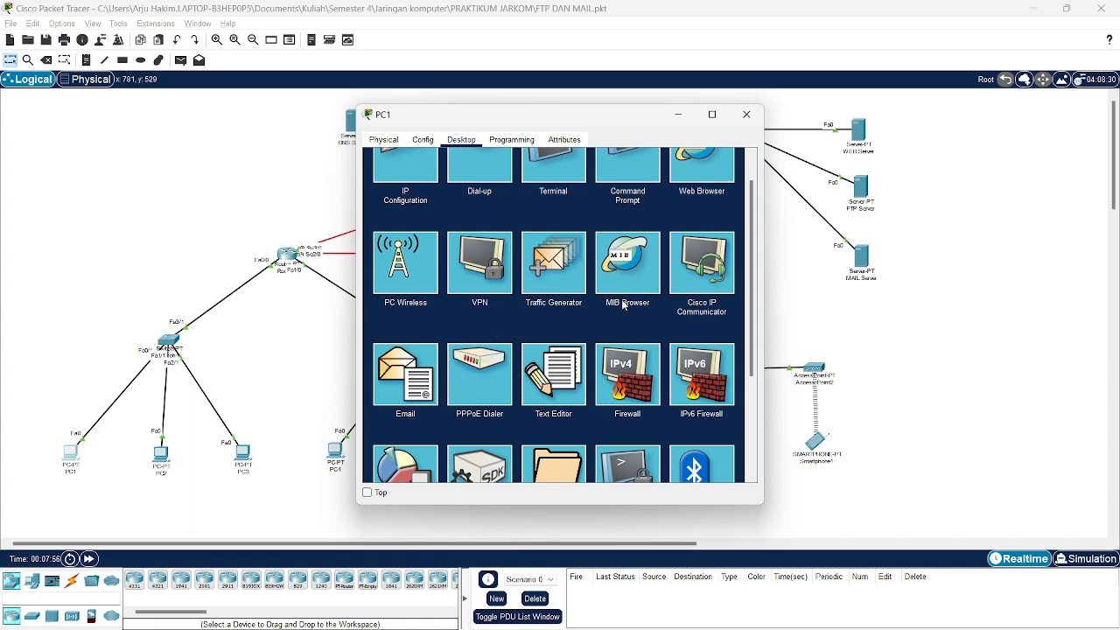
scroll(617, 306, "up", 1)
left_click(554, 421)
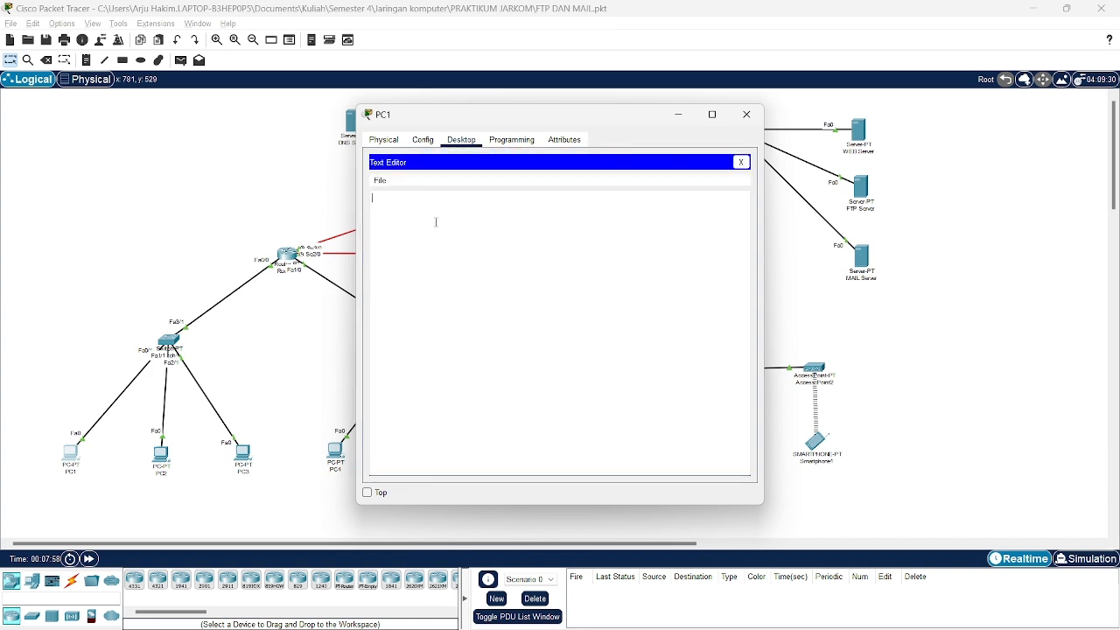
type("ini adalah pesan dari pc1")
Save the message as the file pesan-pc1 and close PC1's window.
left_click(385, 182)
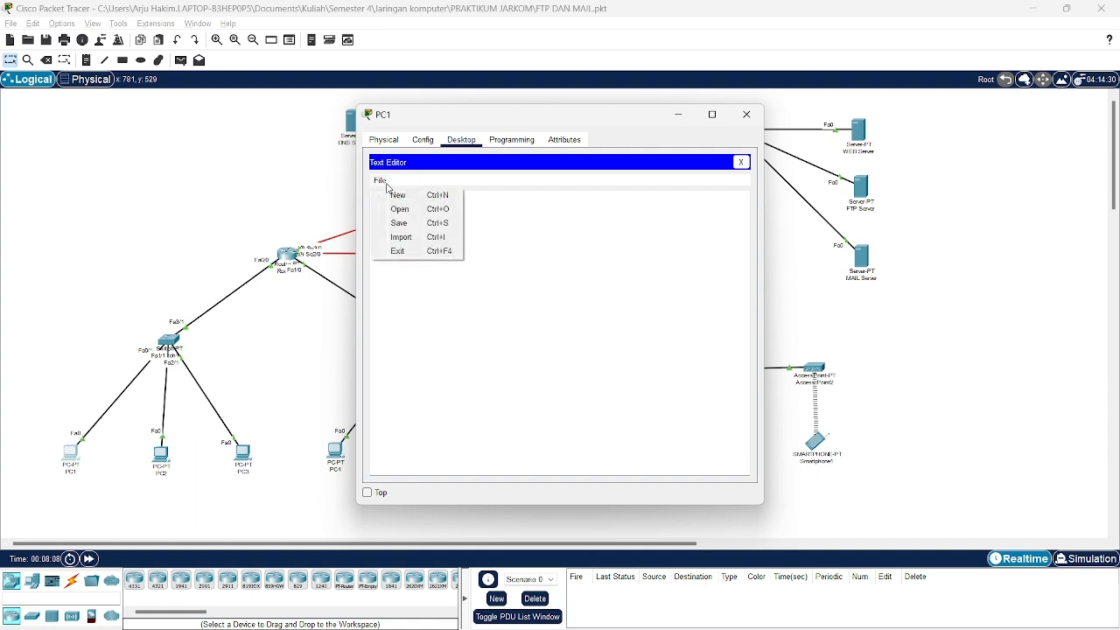
left_click(399, 223)
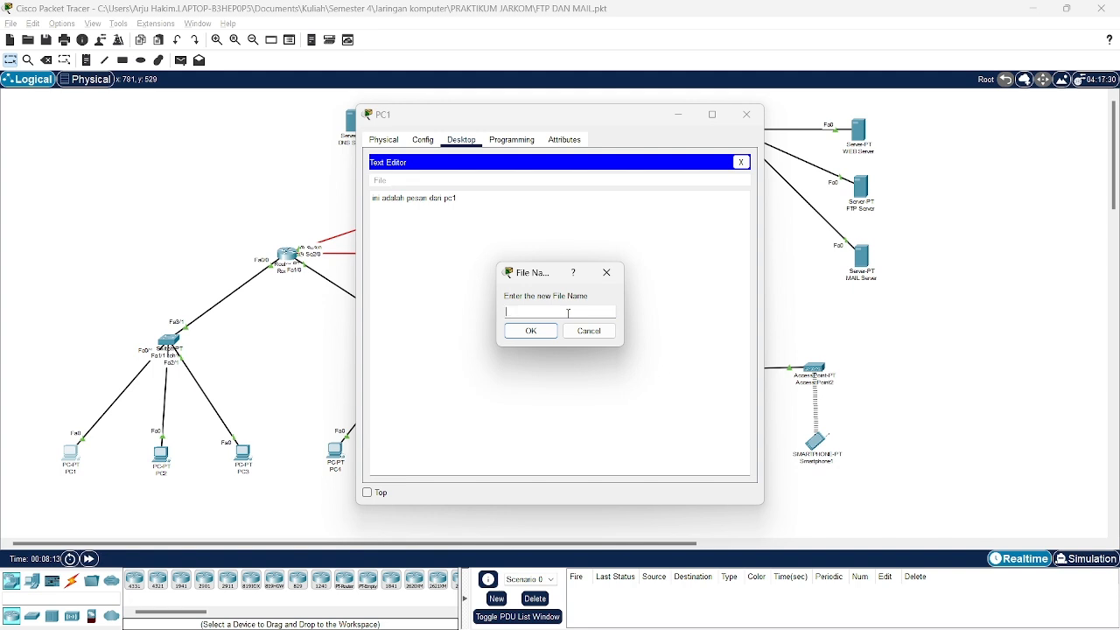
type("pes")
key("BackSpace")
key("BackSpace")
key("BackSpace")
type("pesan dari pc1")
left_click(546, 331)
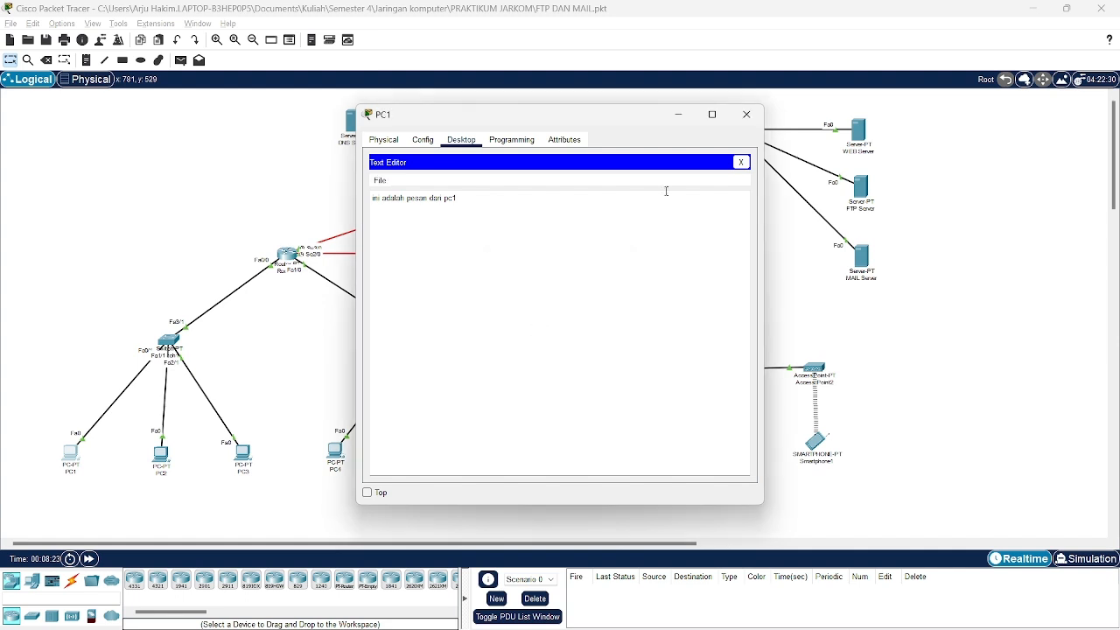
left_click(746, 114)
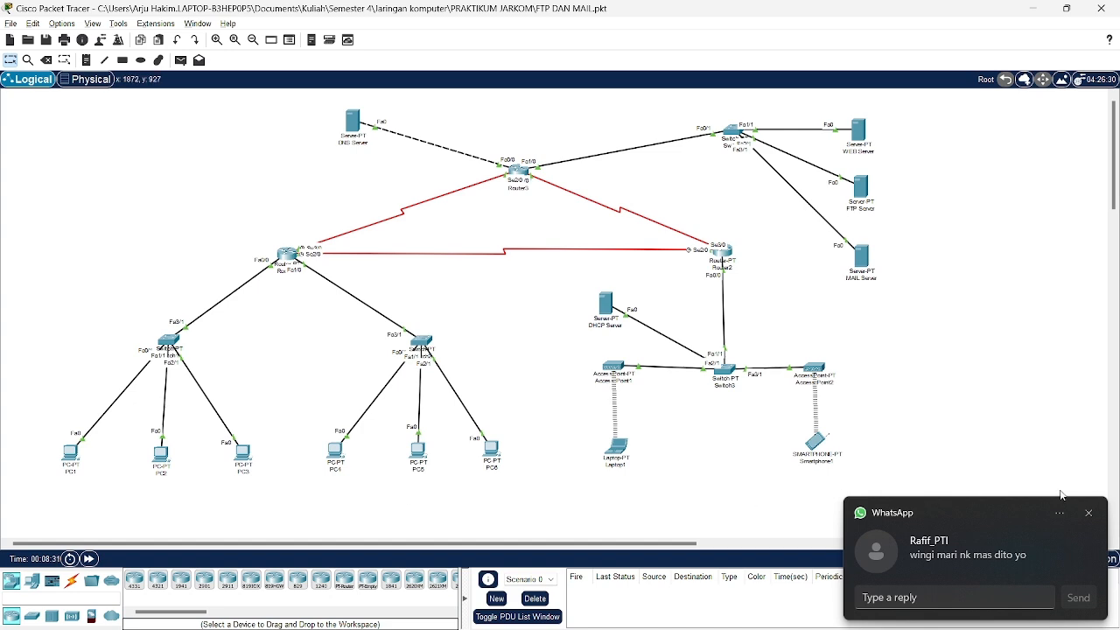
Run dir in PC1's Command Prompt and locate pesan-pc1.txt beside sampleFile.txt.
left_click(1090, 512)
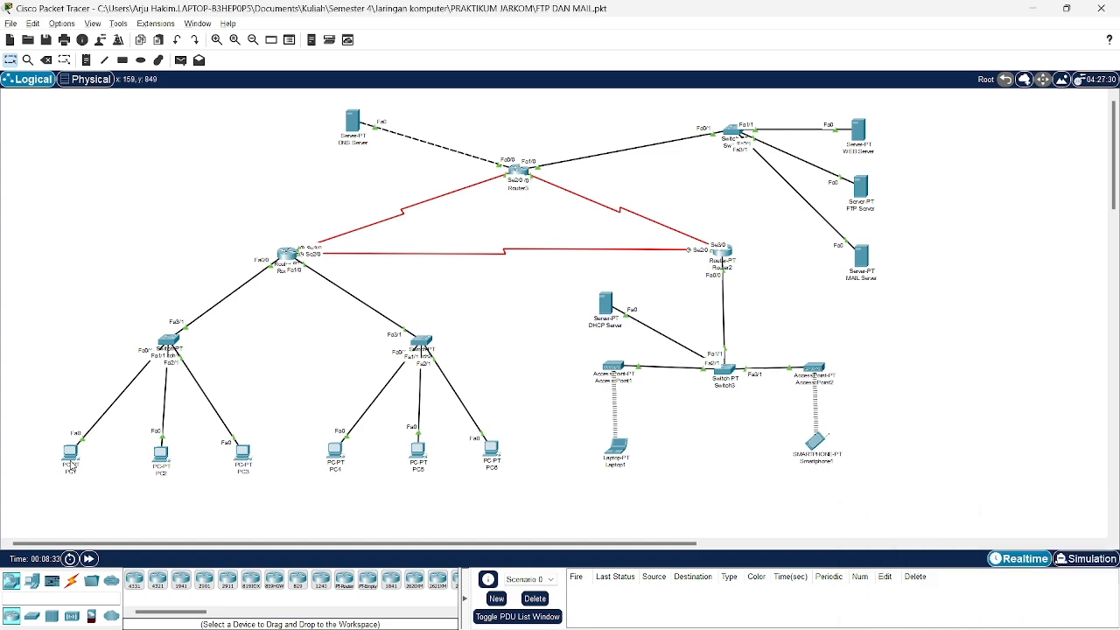
left_click(71, 462)
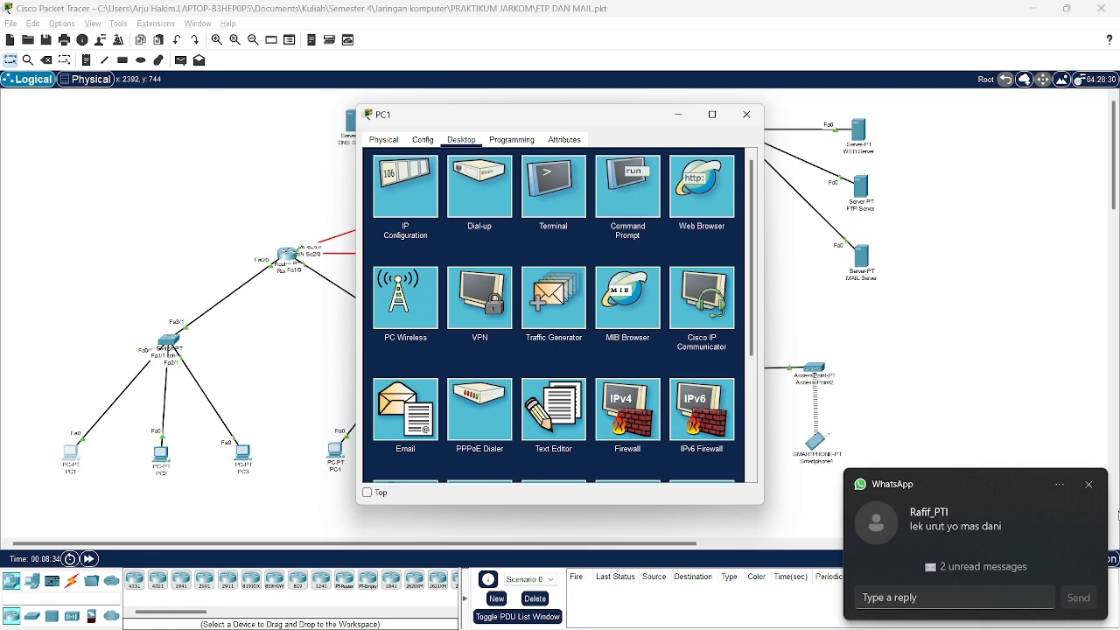
left_click(1089, 485)
left_click(613, 190)
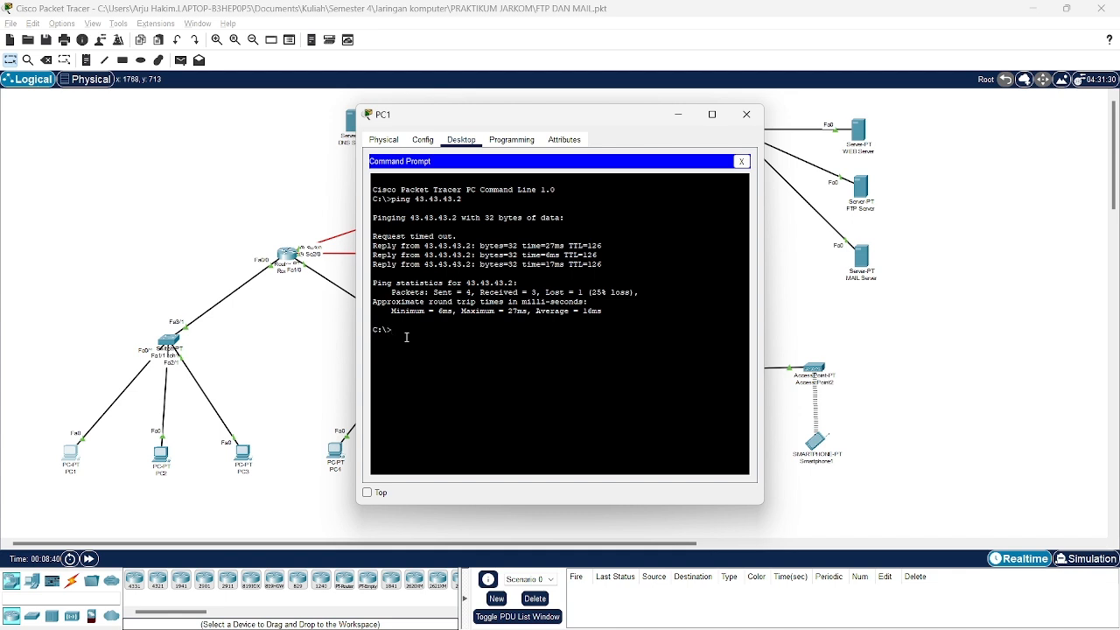
type("dir")
key("Return")
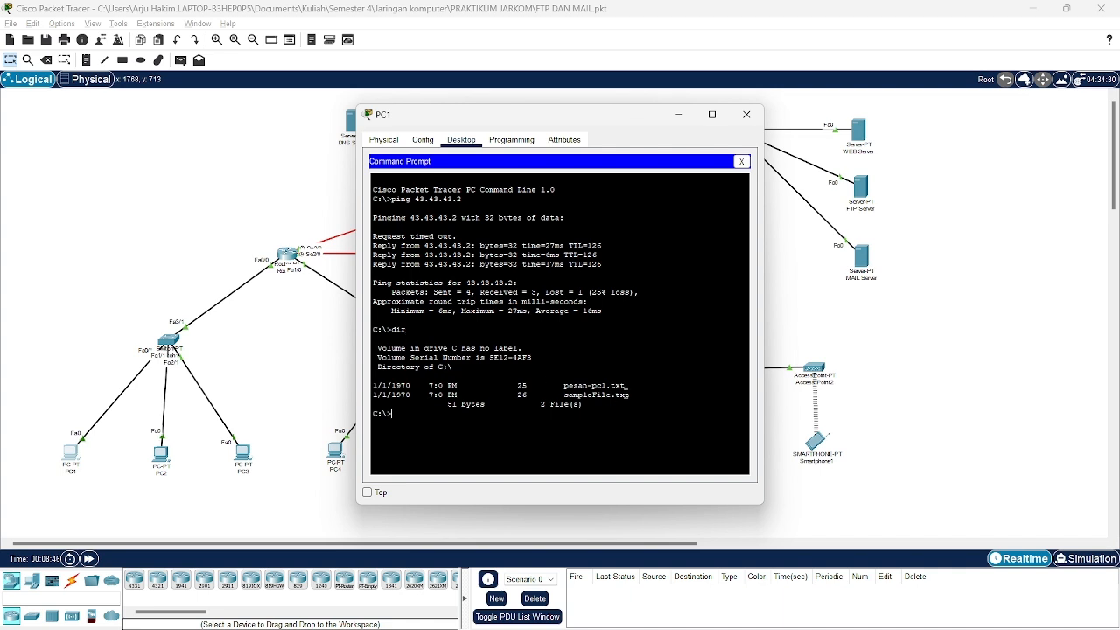
left_click_drag(631, 388, 563, 390)
Log PC1 into FTP at 43.43.43.2 and put pesan-pc1.txt, a 25-byte upload.
left_click(427, 426)
type("ftp")
type(".43.43.2")
key("Return")
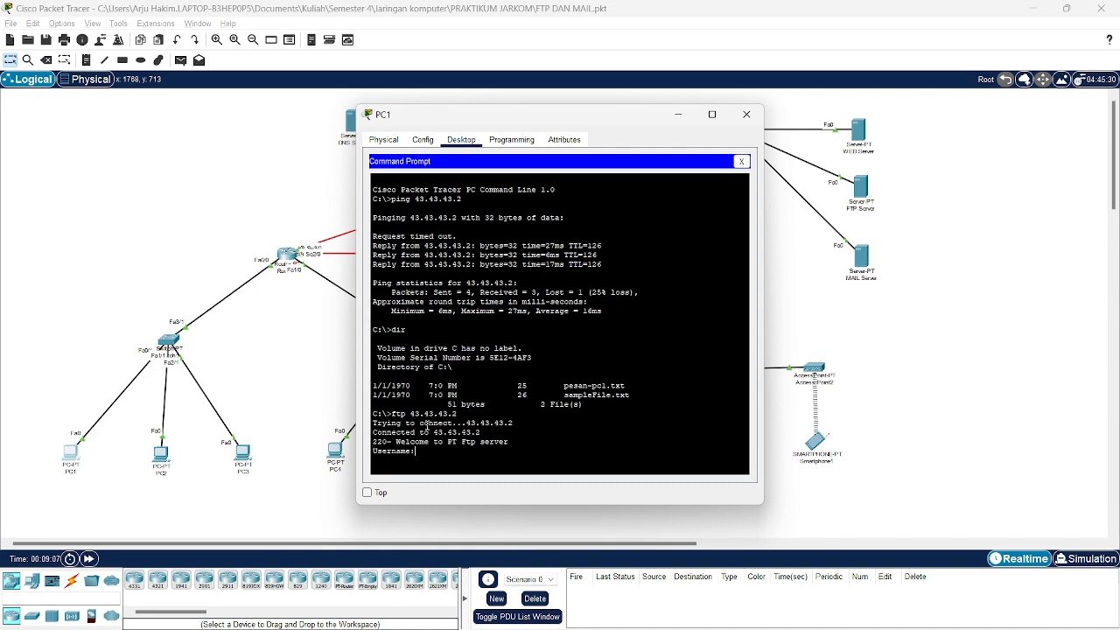
type("coba")
key("Return")
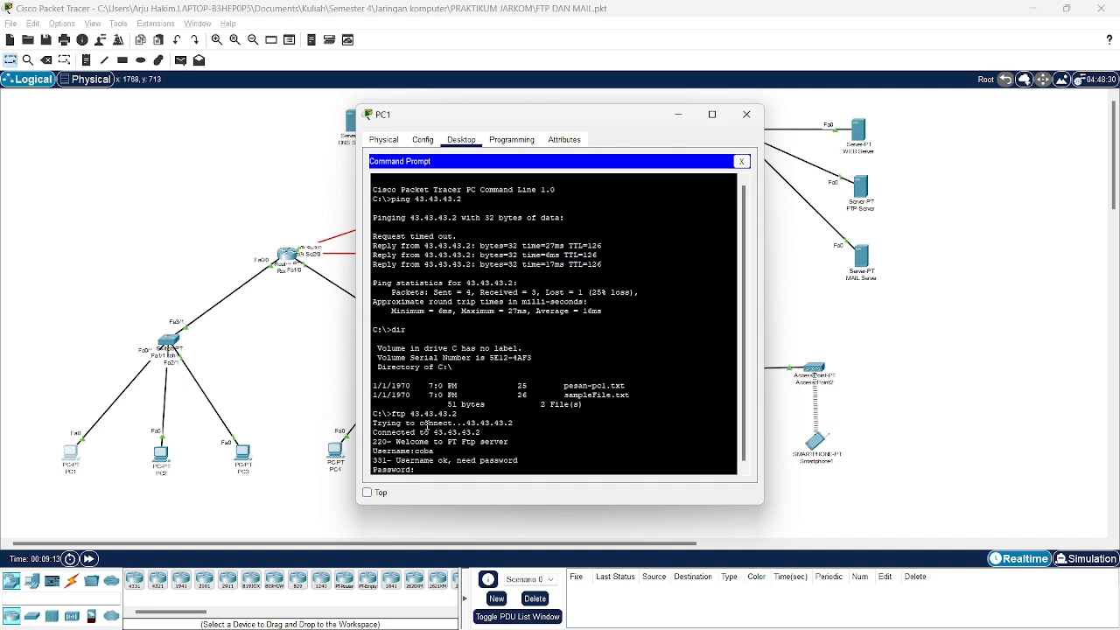
key("Return")
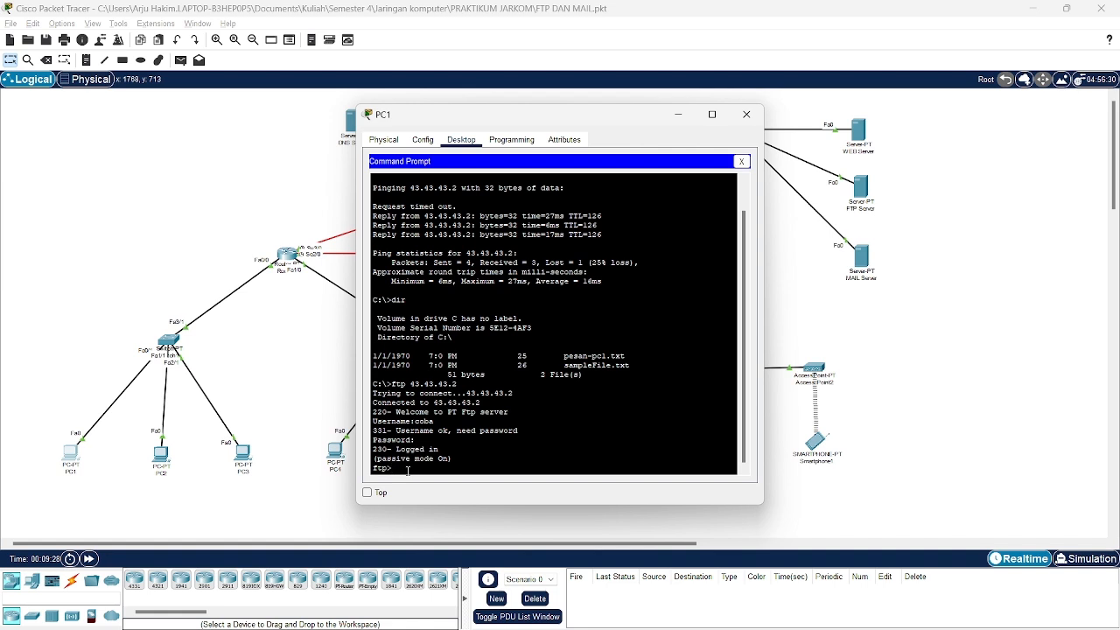
type("put pesan-pc1.txt")
key("Return")
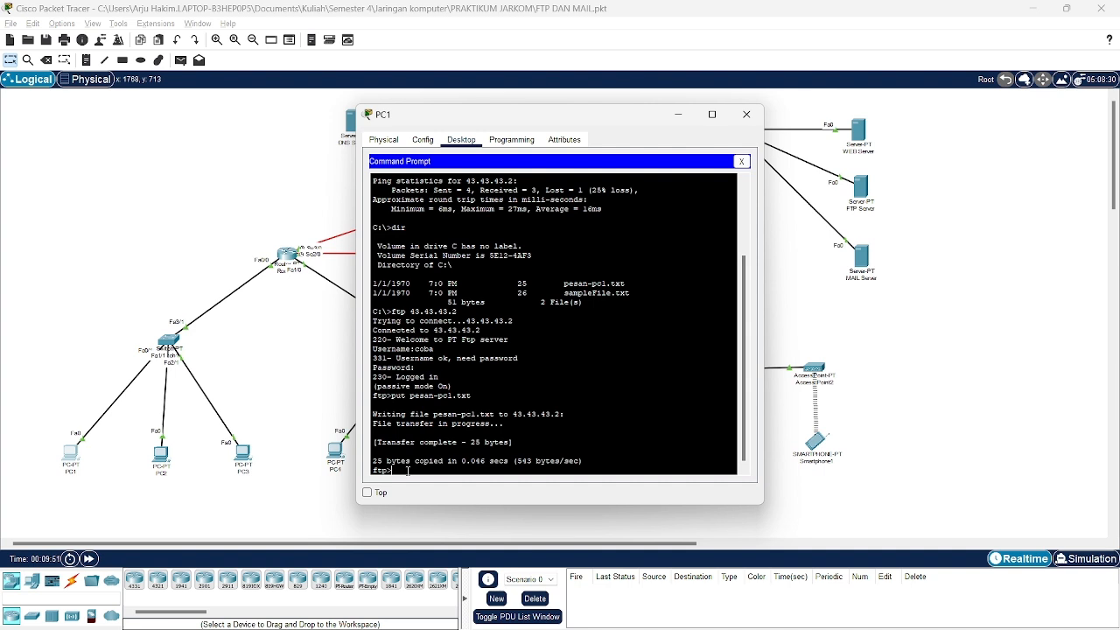
List the FTP server's files with dir to confirm pesan-pc1.txt, then switch to Laptop1.
type("dir")
key("Return")
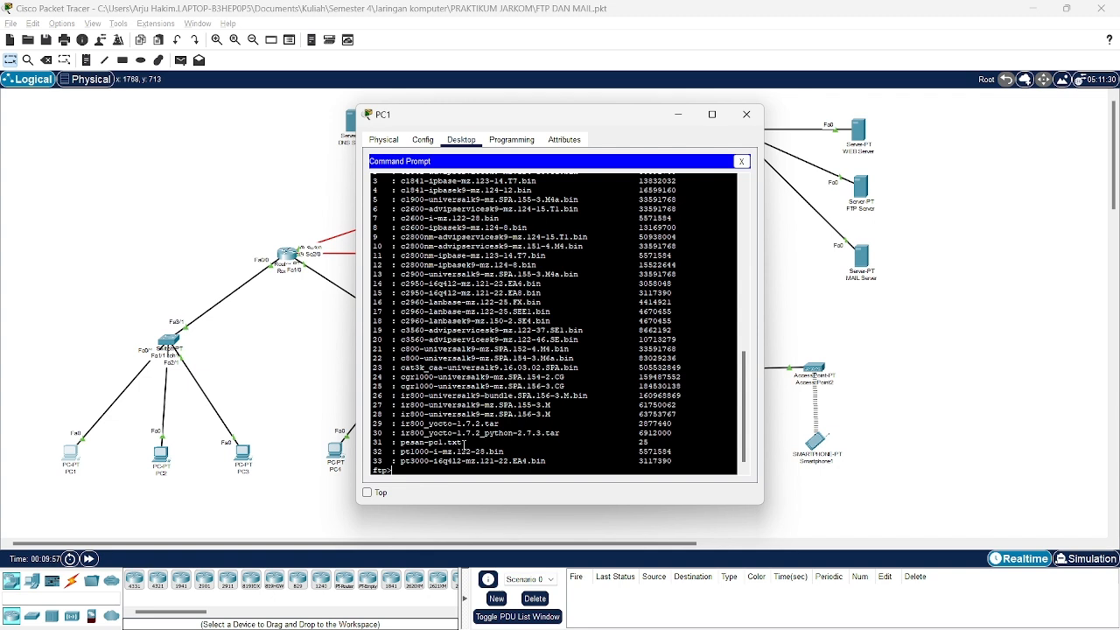
left_click_drag(470, 444, 403, 446)
scroll(497, 415, "up", 1)
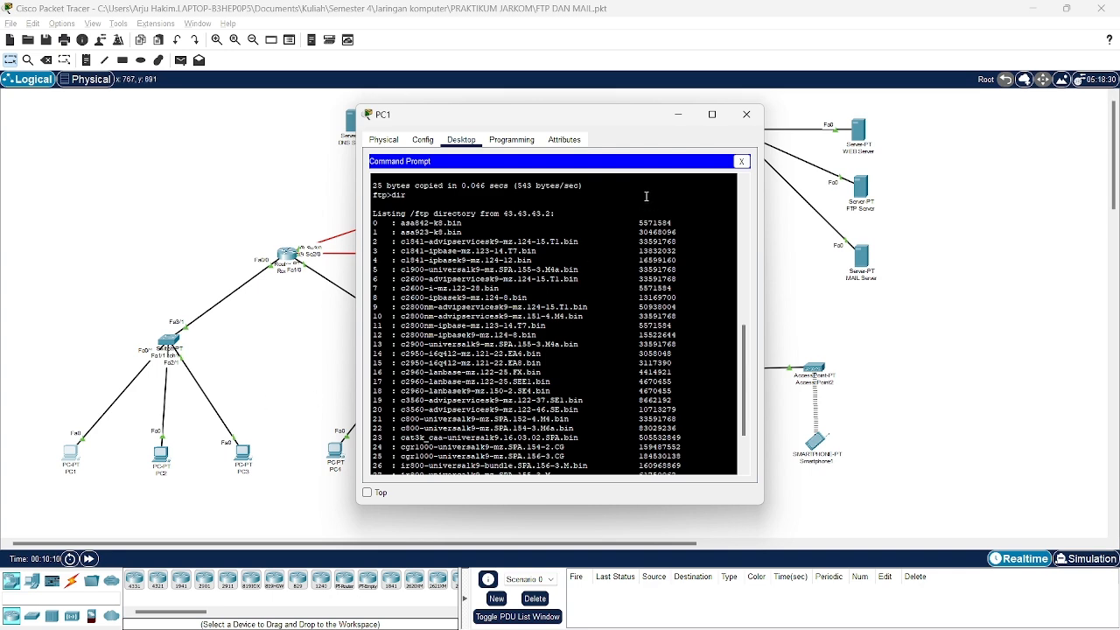
left_click(746, 115)
left_click(630, 454)
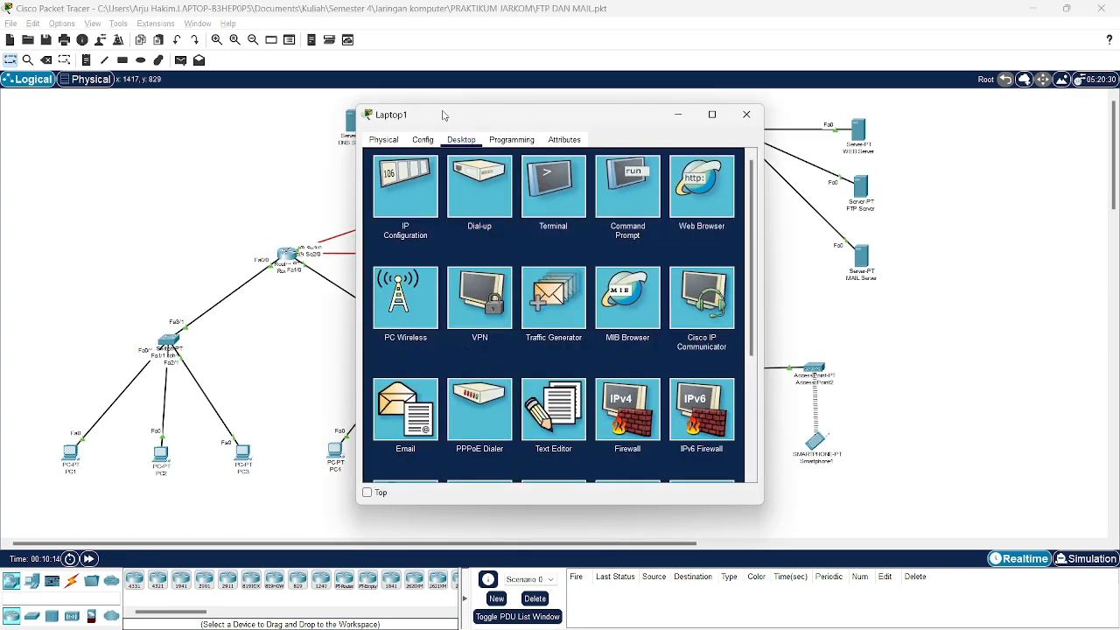
Open Laptop1's empty Text Editor, then close Laptop1's window.
scroll(509, 252, "down", 1)
scroll(508, 253, "up", 1)
scroll(509, 254, "down", 1)
scroll(508, 254, "up", 1)
scroll(508, 257, "down", 1)
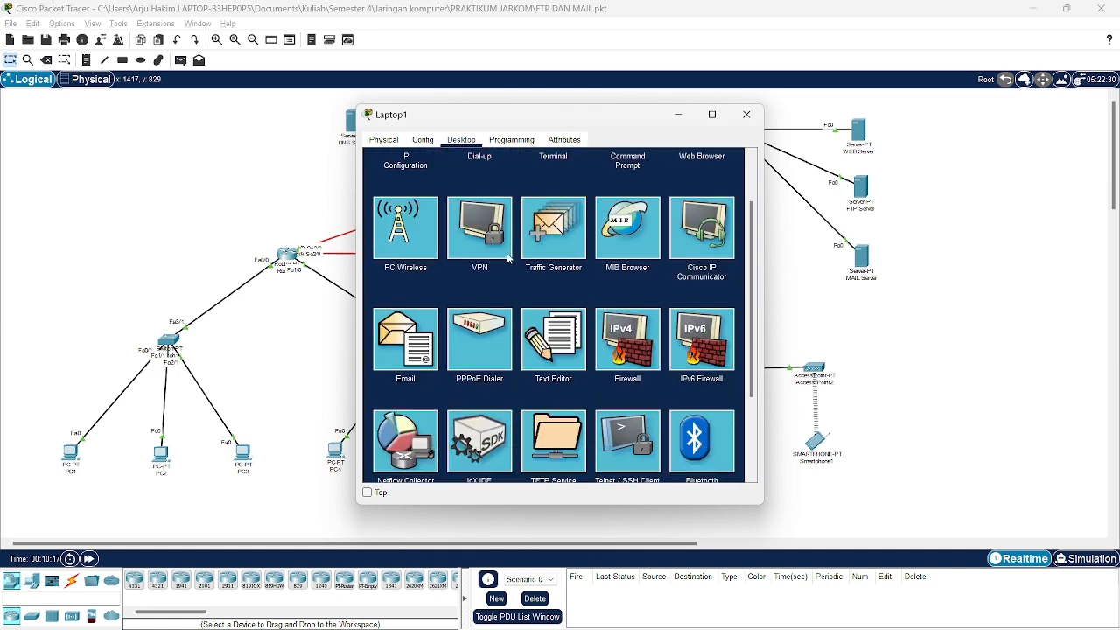
scroll(497, 271, "down", 2)
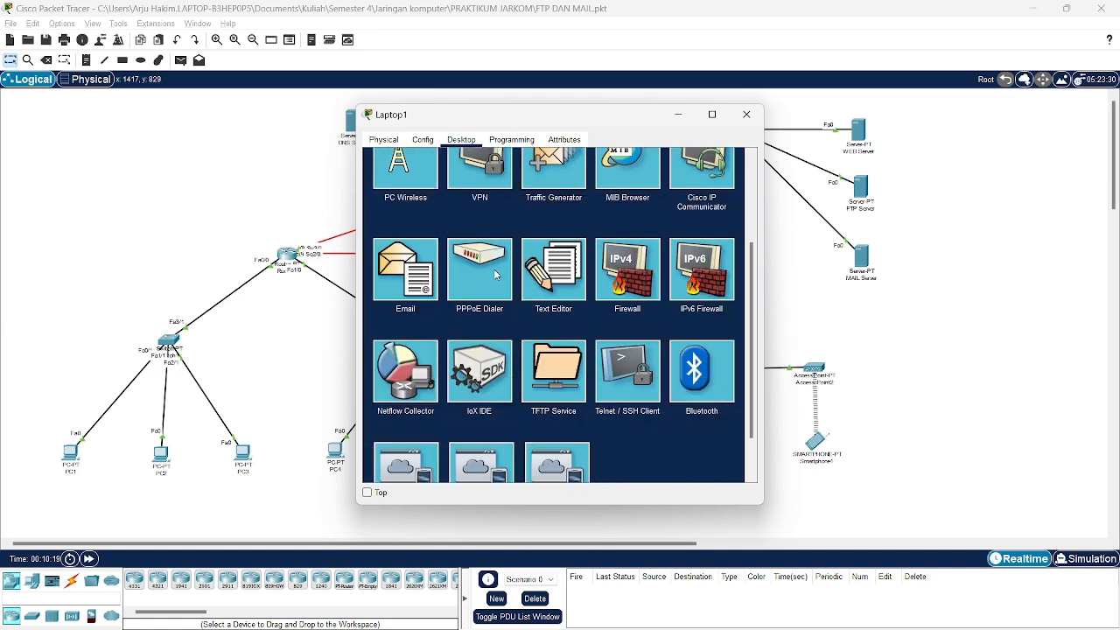
left_click(563, 284)
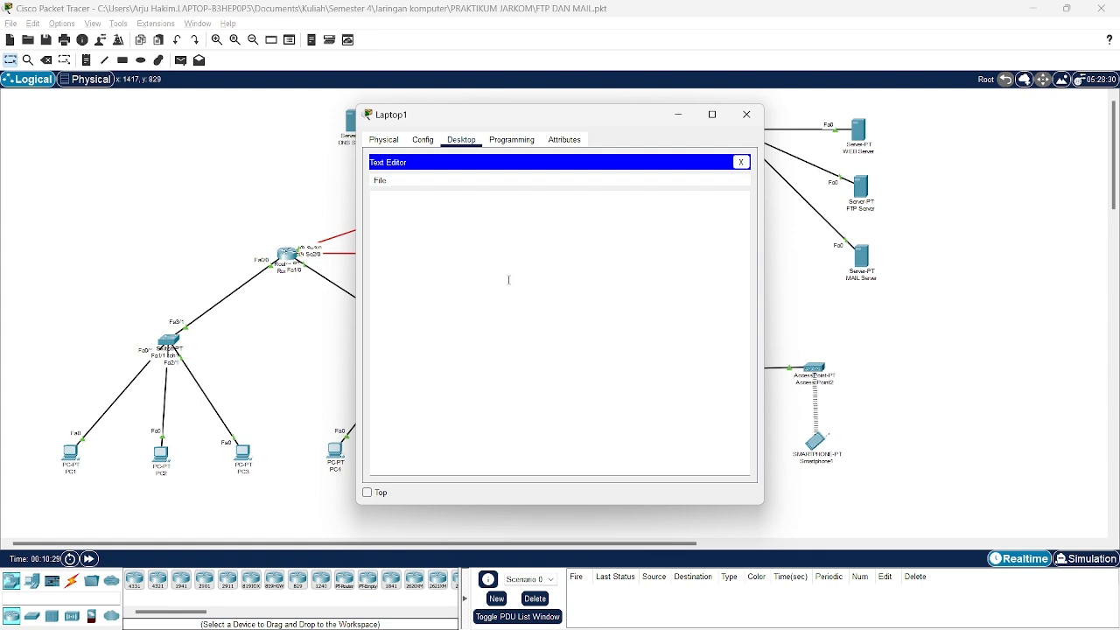
left_click(746, 114)
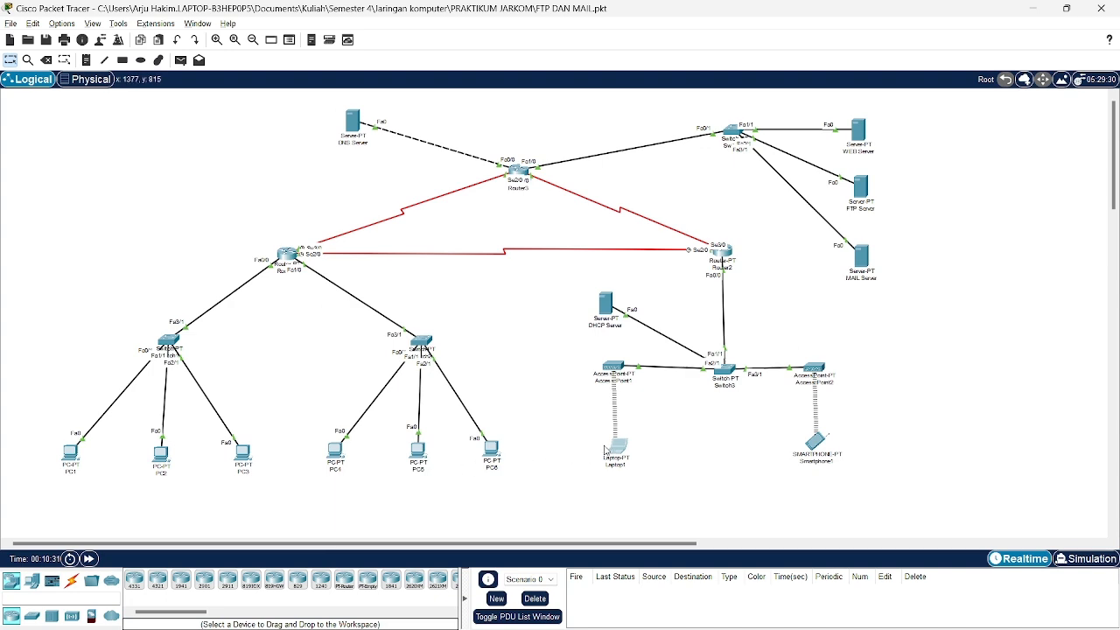
Connect Laptop1's Command Prompt to FTP server 43.43.43.2 and log in.
left_click(603, 451)
left_click(611, 208)
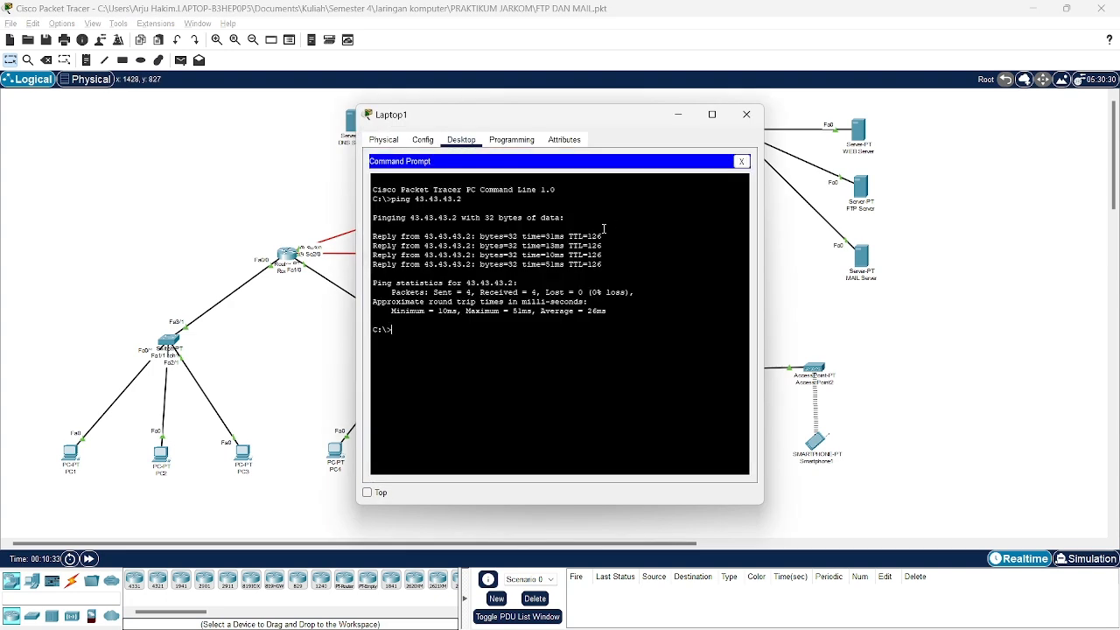
type("ftp 43.43.43.2")
key("Return")
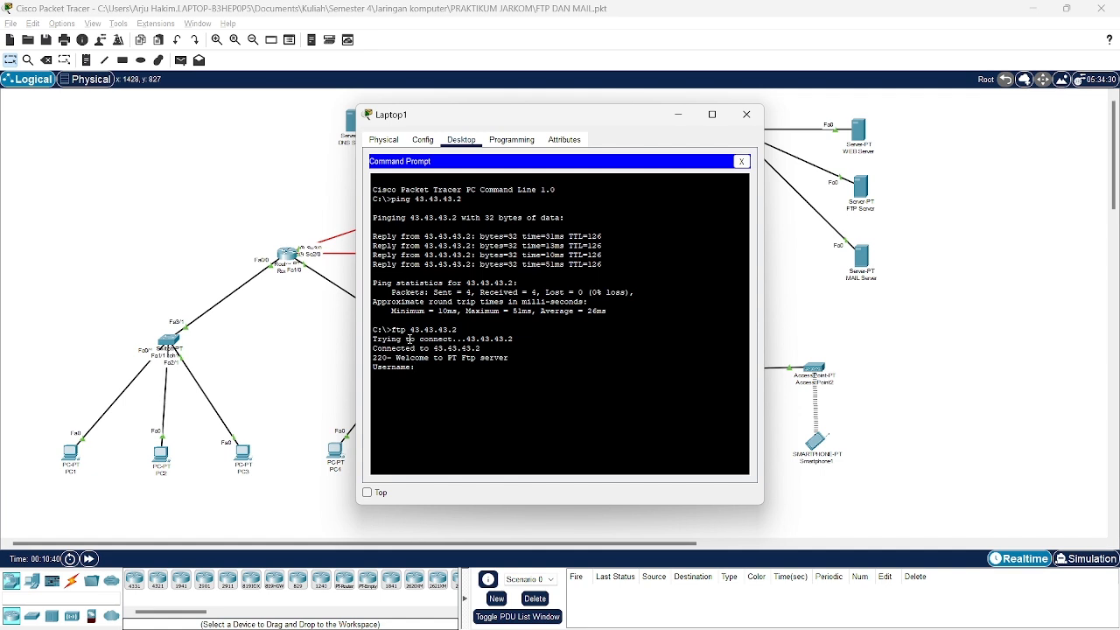
type("coba")
key("Return")
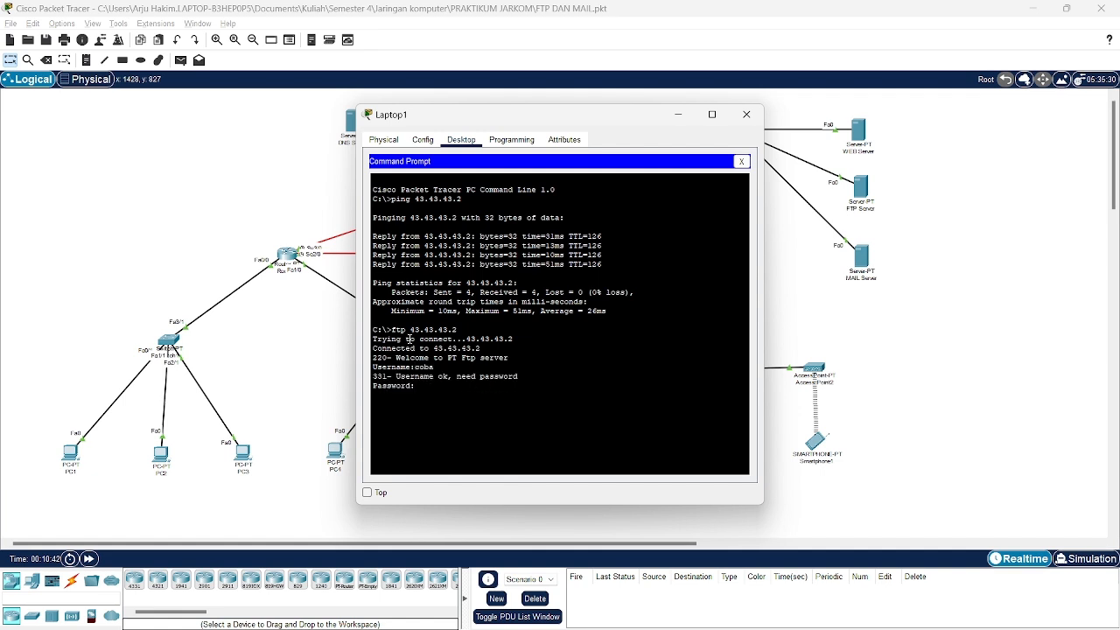
key("Return")
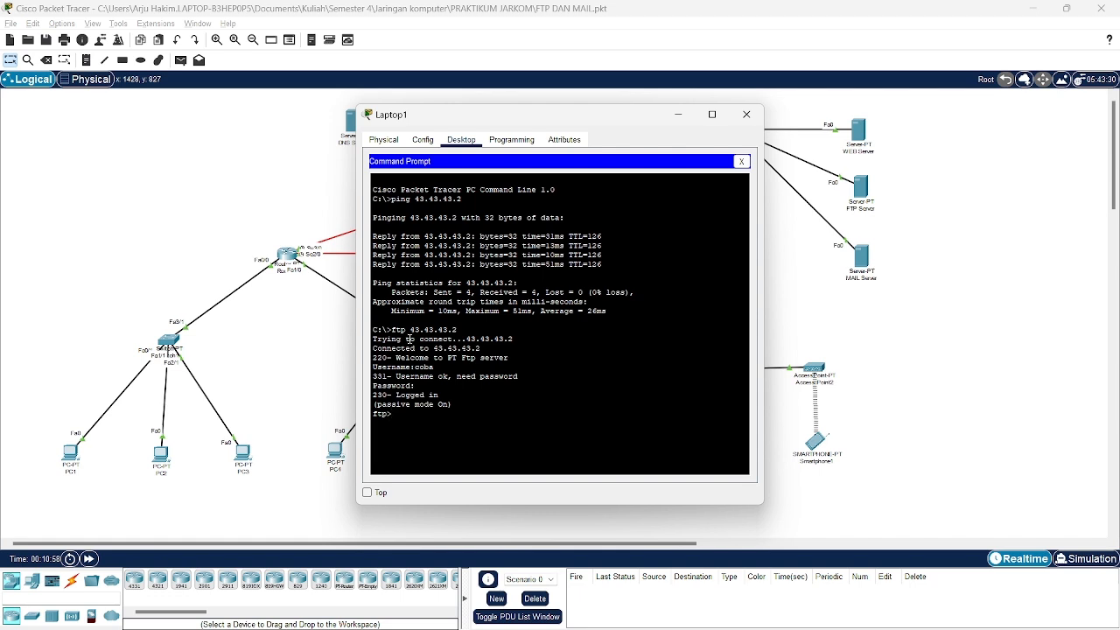
Download pesan-pc1.txt with get, completing a 25-byte transfer.
type("get pesan1")
key("BackSpace")
type("-1.tx")
key("BackSpace")
key("BackSpace")
key("BackSpace")
key("BackSpace")
key("BackSpace")
key("BackSpace")
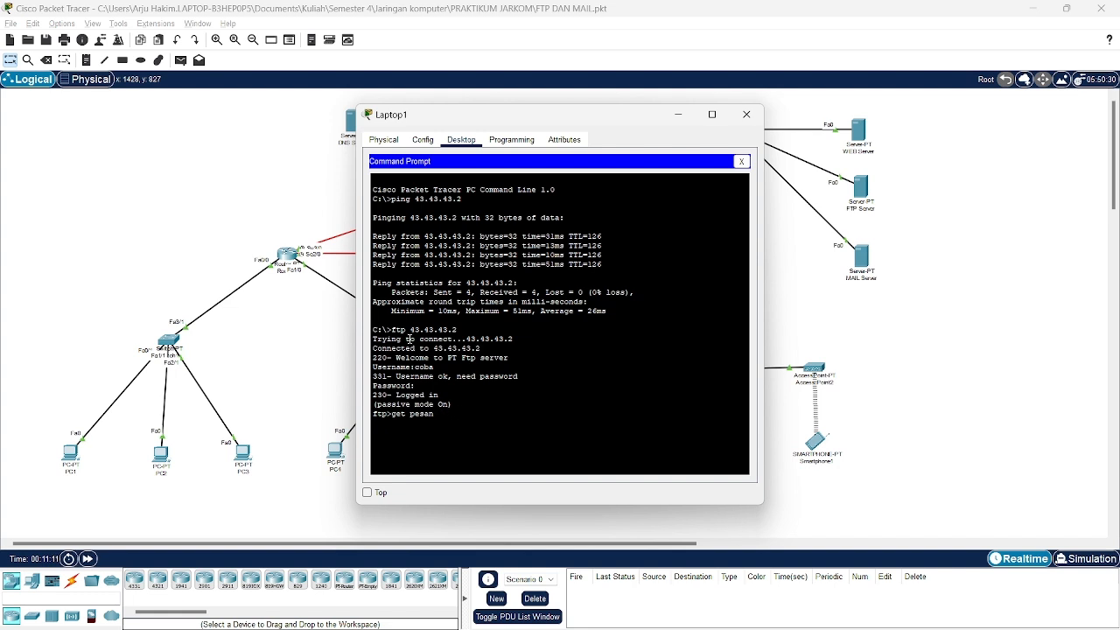
type("-pc1.txt")
key("Return")
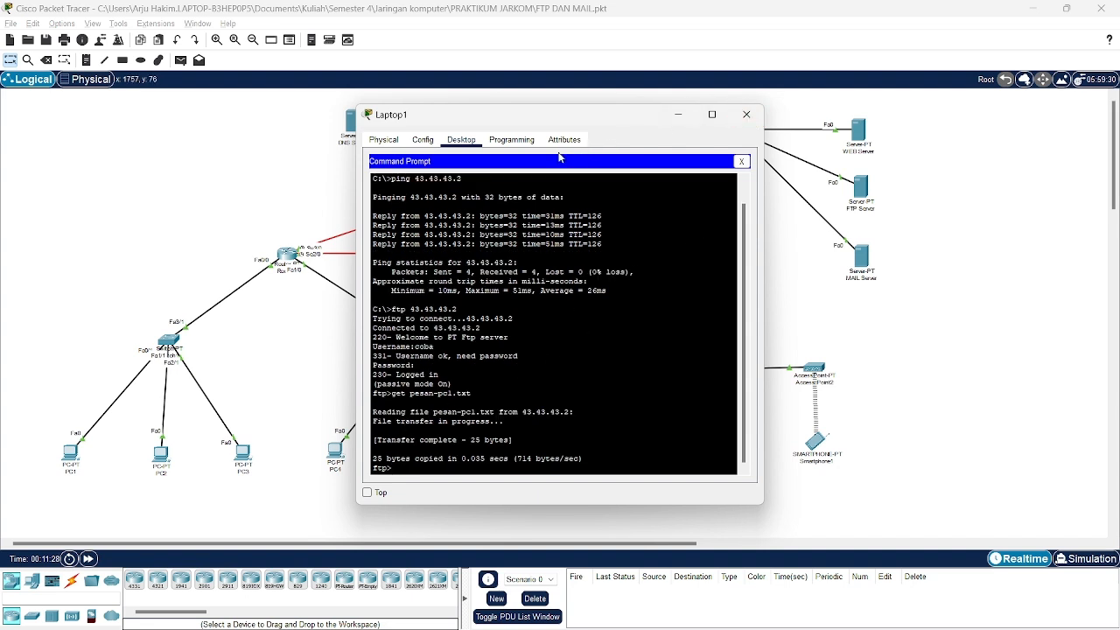
Find pesan-pc1.txt in Laptop1's Text Editor open-file list, then close Laptop1.
left_click(422, 140)
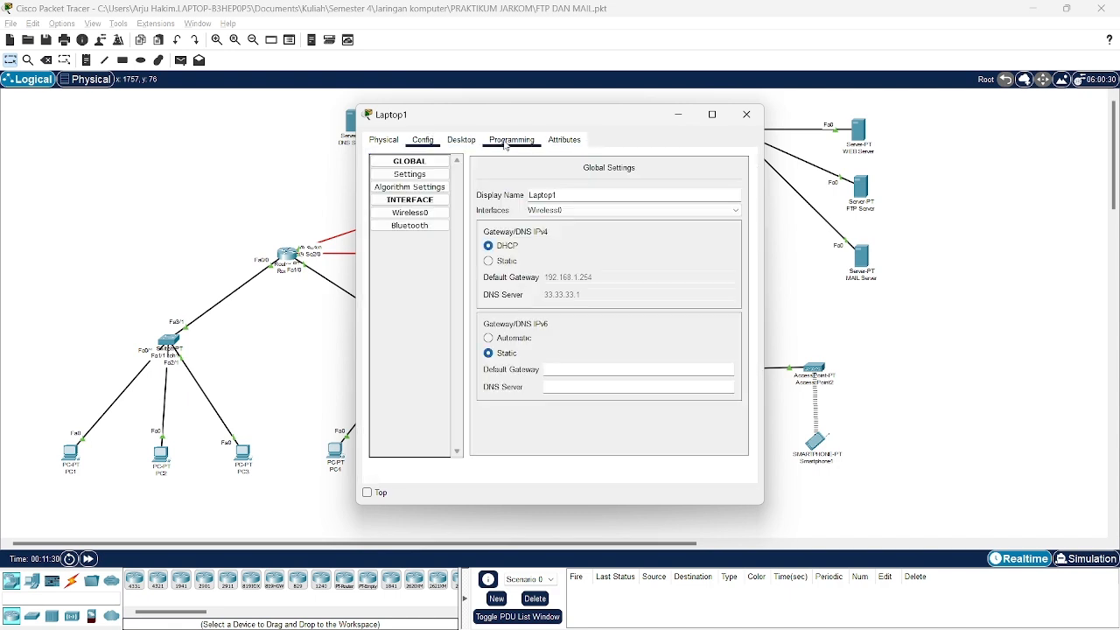
left_click(460, 140)
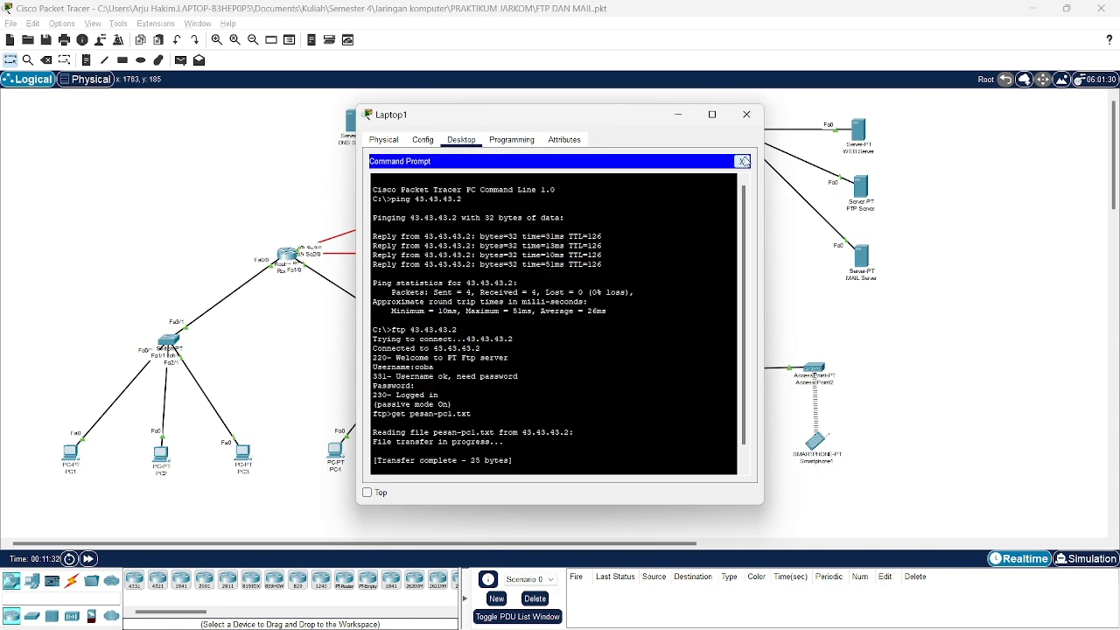
left_click(742, 160)
scroll(526, 340, "down", 3)
scroll(526, 339, "up", 3)
scroll(526, 339, "down", 3)
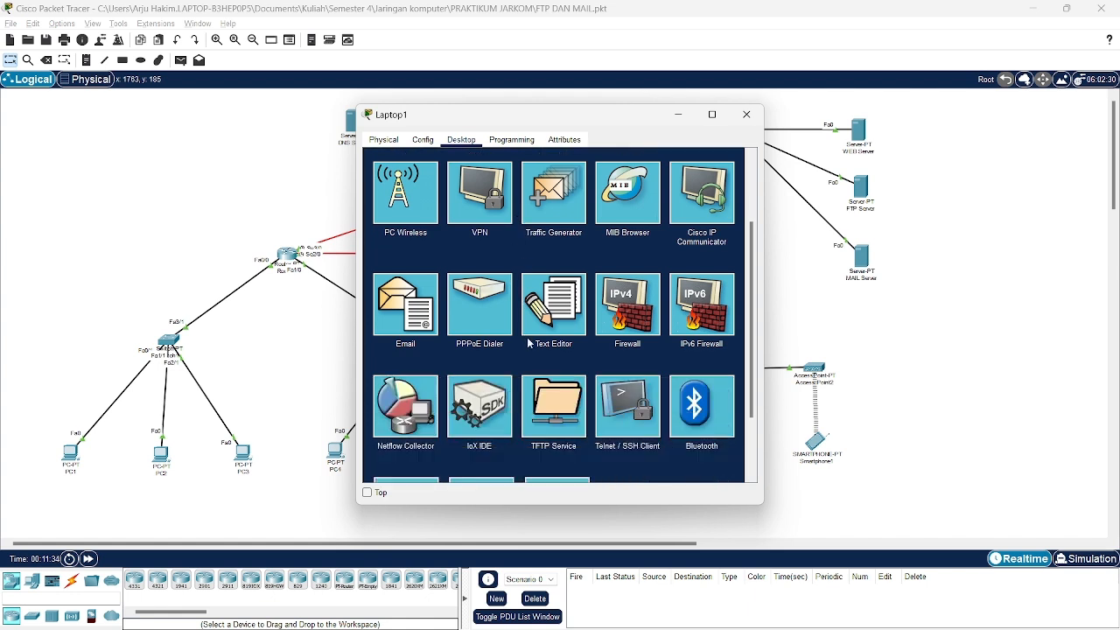
left_click(543, 345)
left_click(386, 180)
left_click(399, 211)
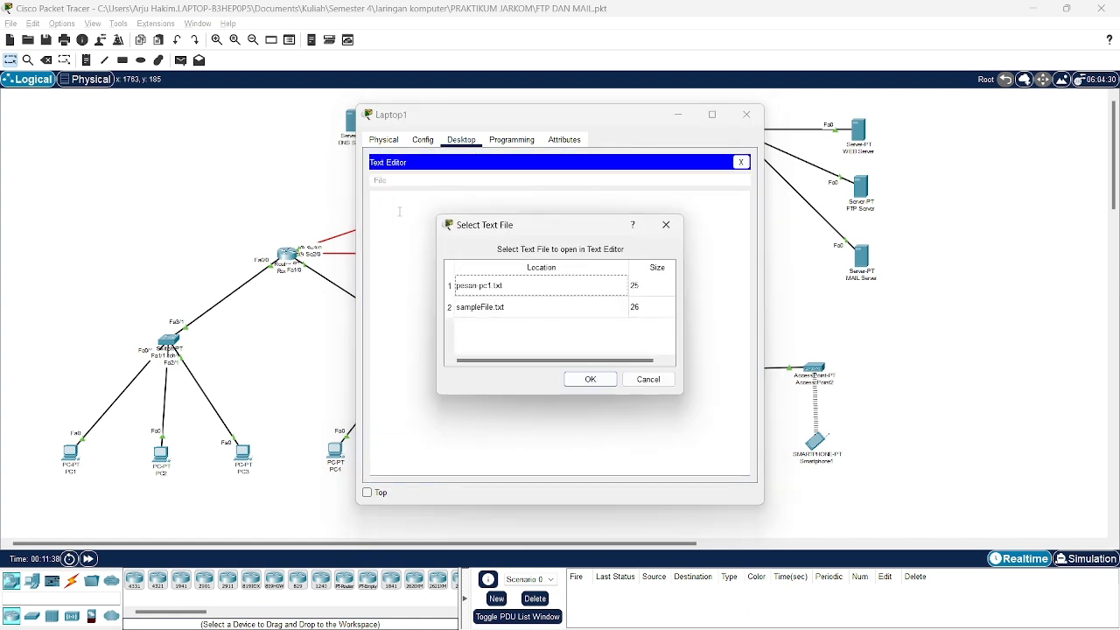
left_click(509, 292)
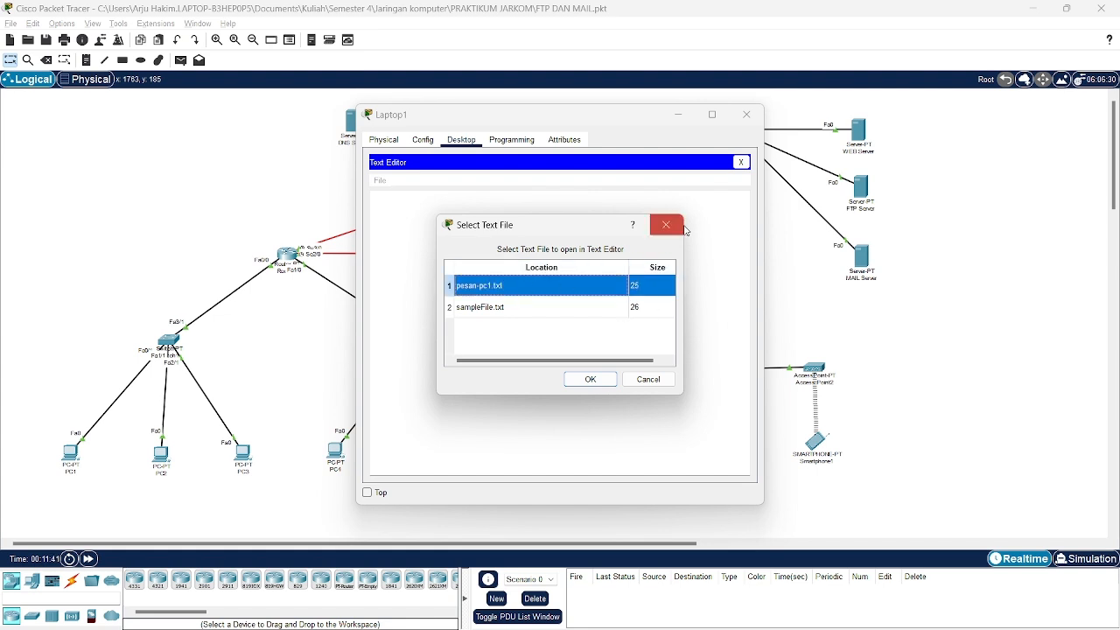
left_click(666, 224)
left_click(746, 115)
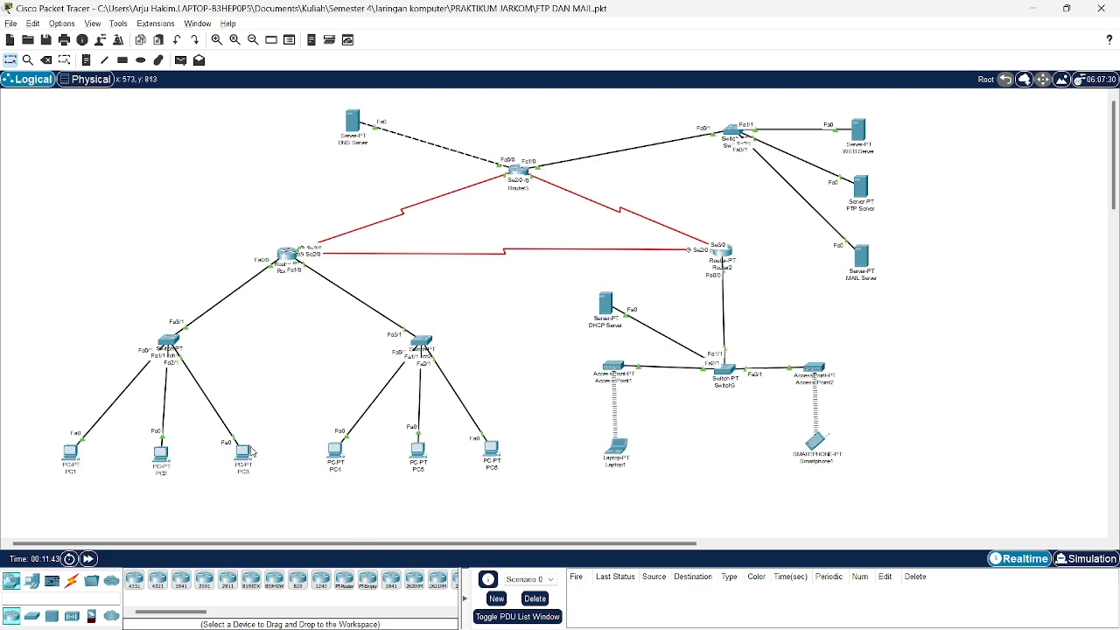
End Laptop1's FTP session with Ctrl+C, returning to the C:\ prompt.
left_click(616, 450)
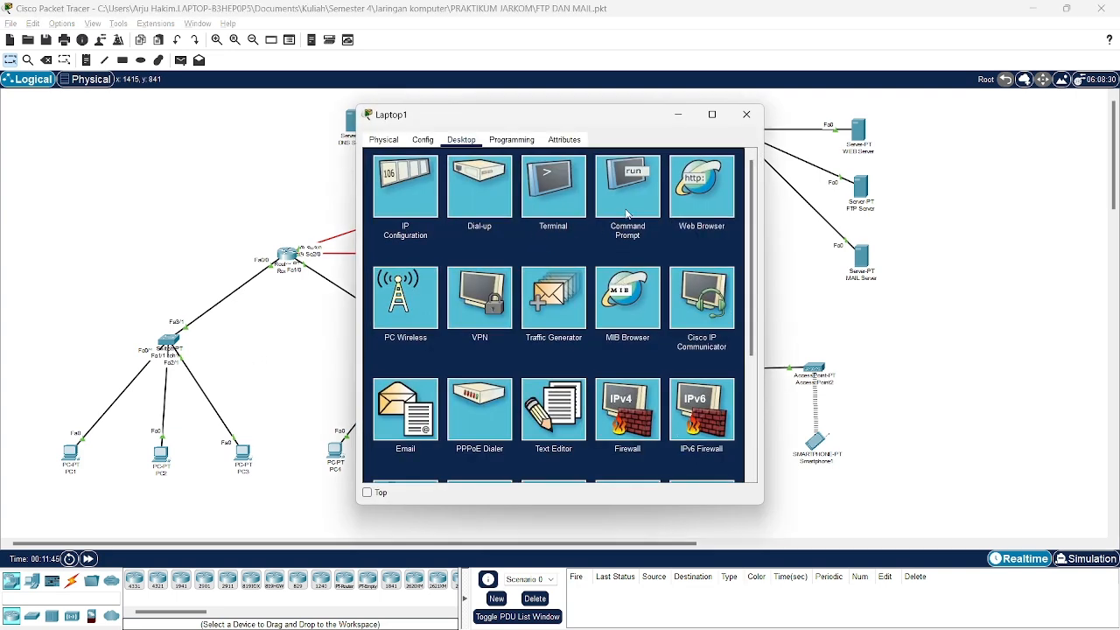
left_click(627, 210)
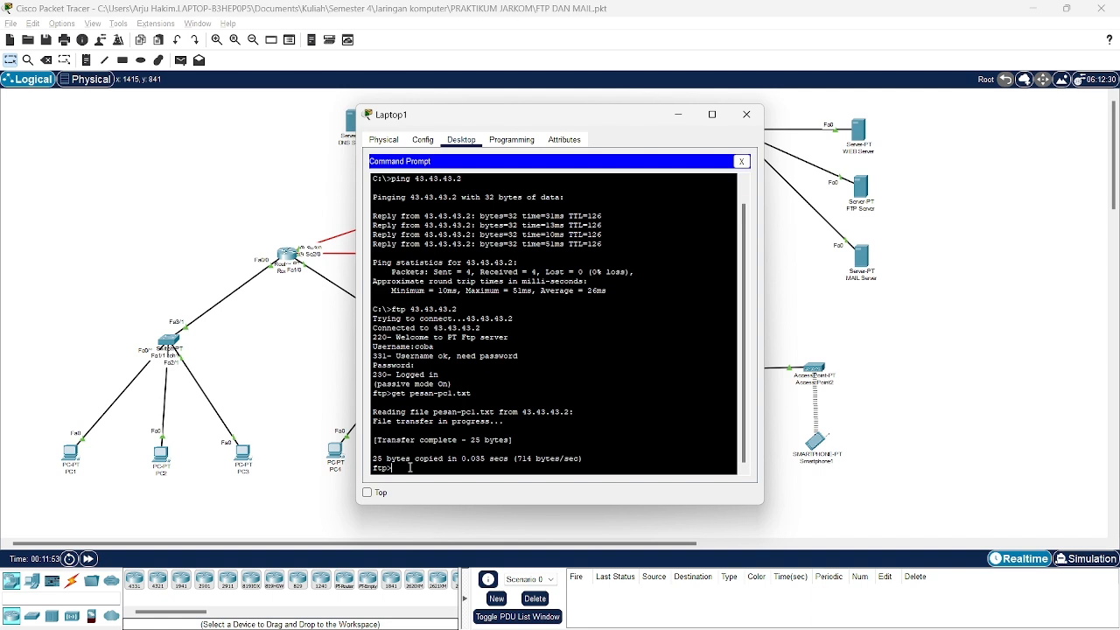
scroll(410, 467, "down", 1)
key("ctrl+c")
List Laptop1's local files with dir, confirming pesan-pc1.txt (25 bytes) beside sampleFile.txt.
type("dir")
key("Return")
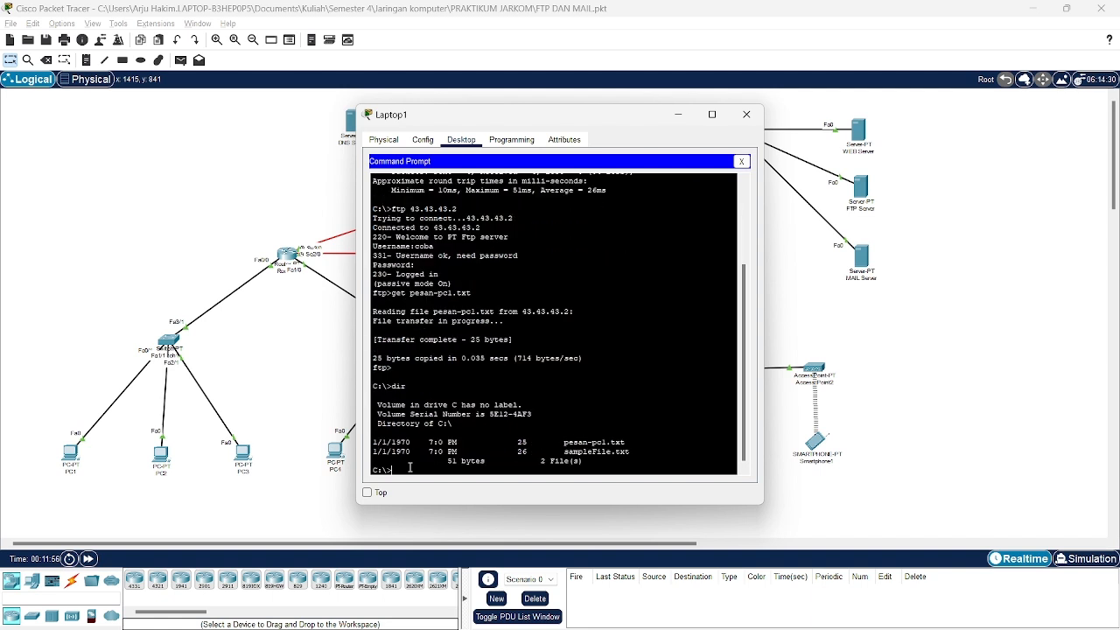
left_click_drag(640, 452, 564, 460)
left_click_drag(629, 442, 558, 446)
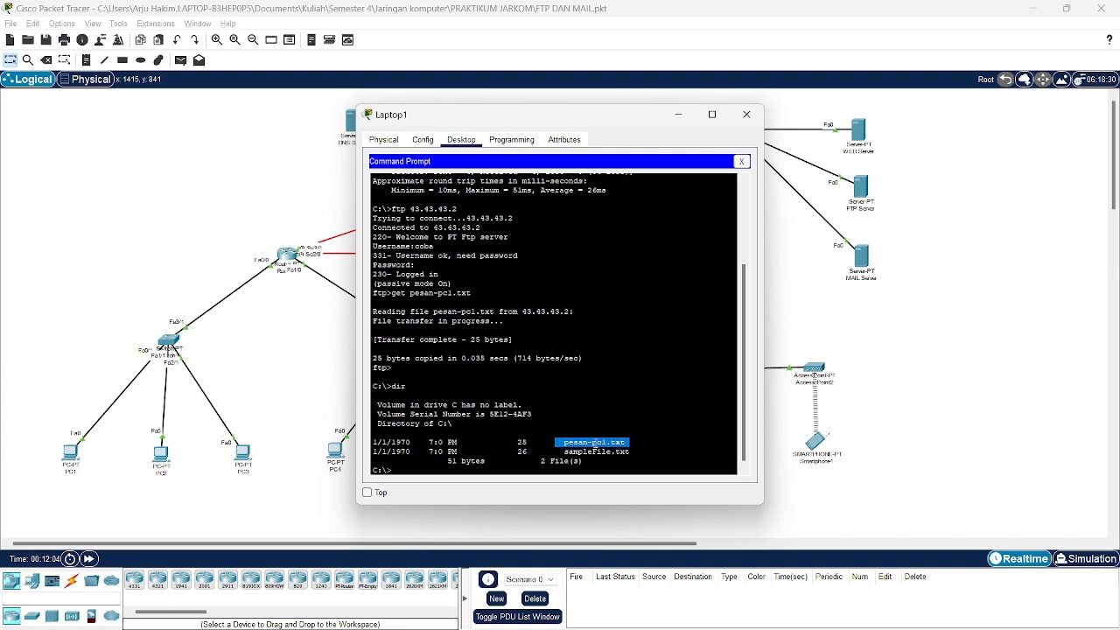
left_click(747, 114)
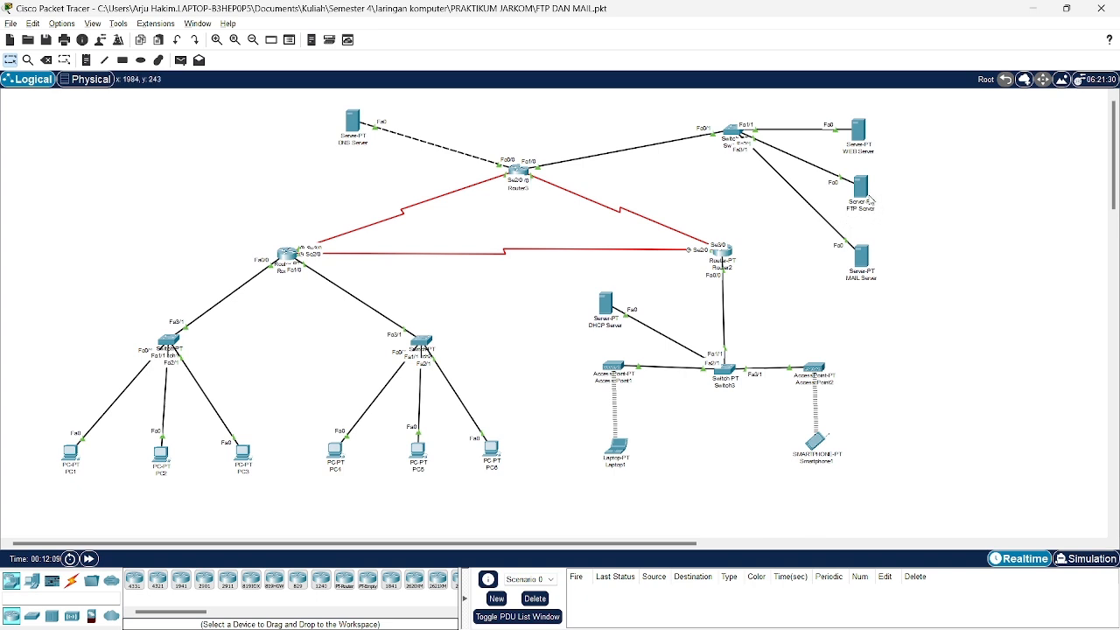
Review the FTP Server's FTP users and stored files, then close its window.
left_click(862, 188)
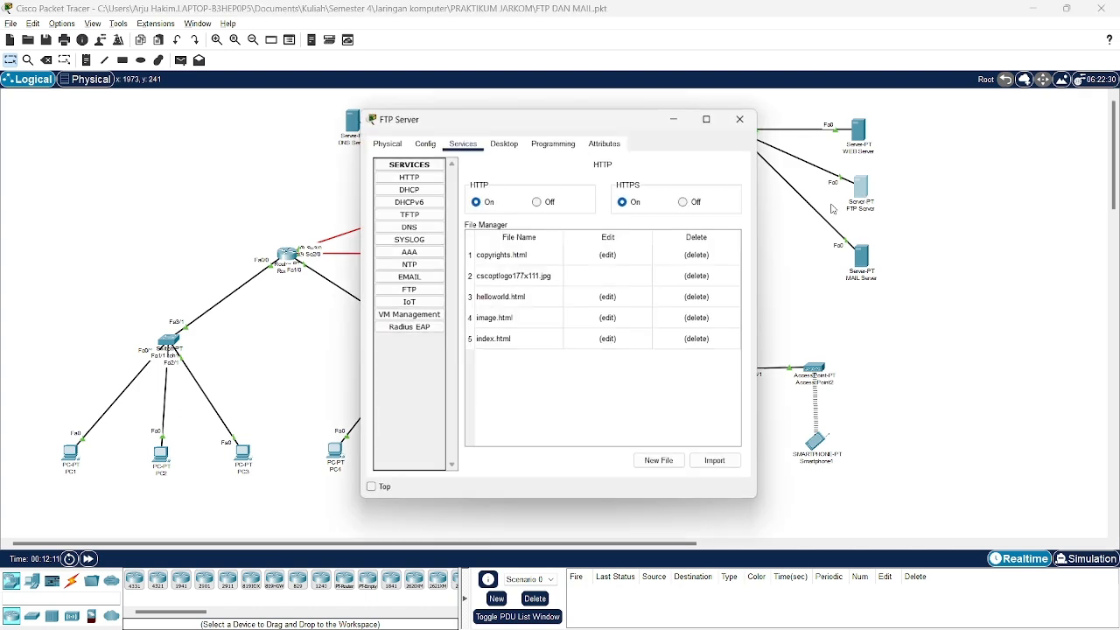
left_click(407, 289)
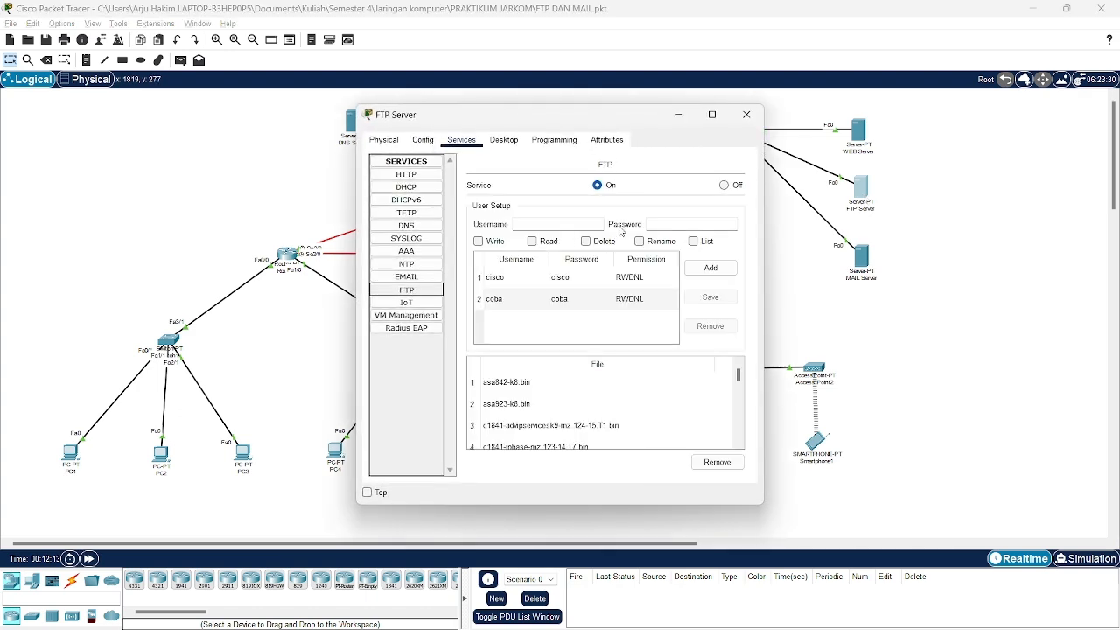
left_click(746, 115)
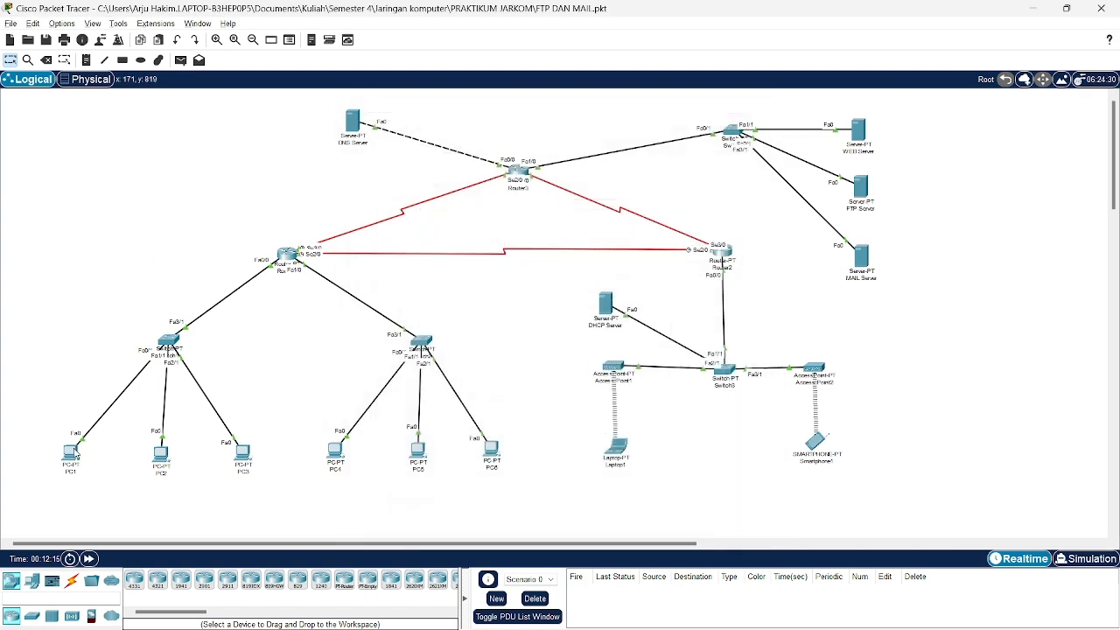
Briefly inspect the PC1, PC6 and Laptop1 device windows, closing each one.
left_click(70, 451)
scroll(520, 260, "down", 1)
scroll(507, 274, "up", 1)
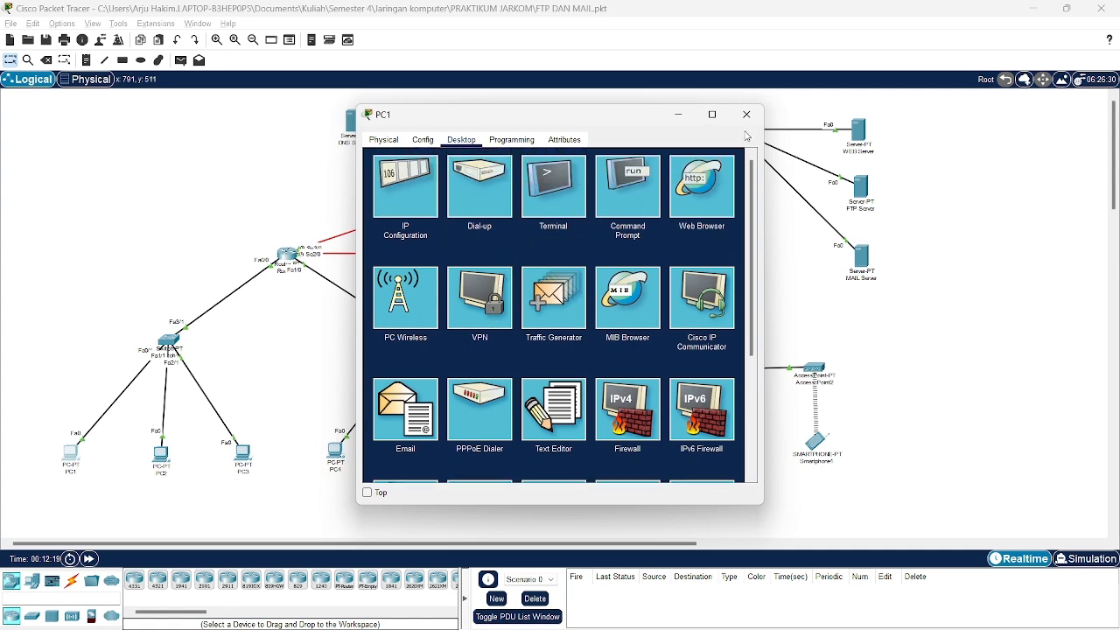
left_click(748, 117)
mouse_move(862, 192)
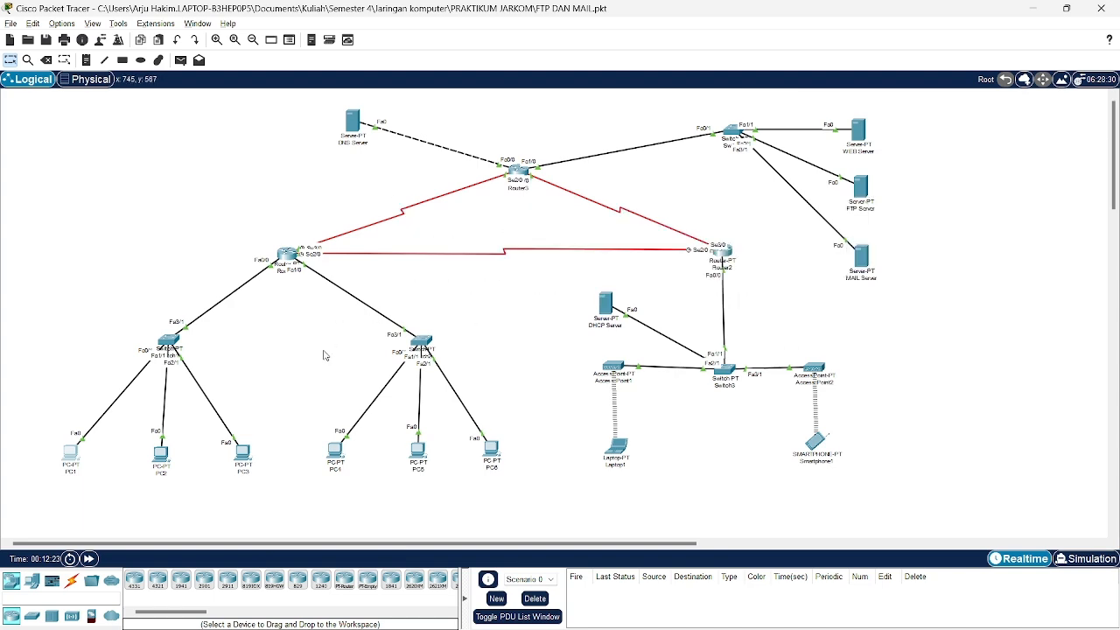
left_click(491, 450)
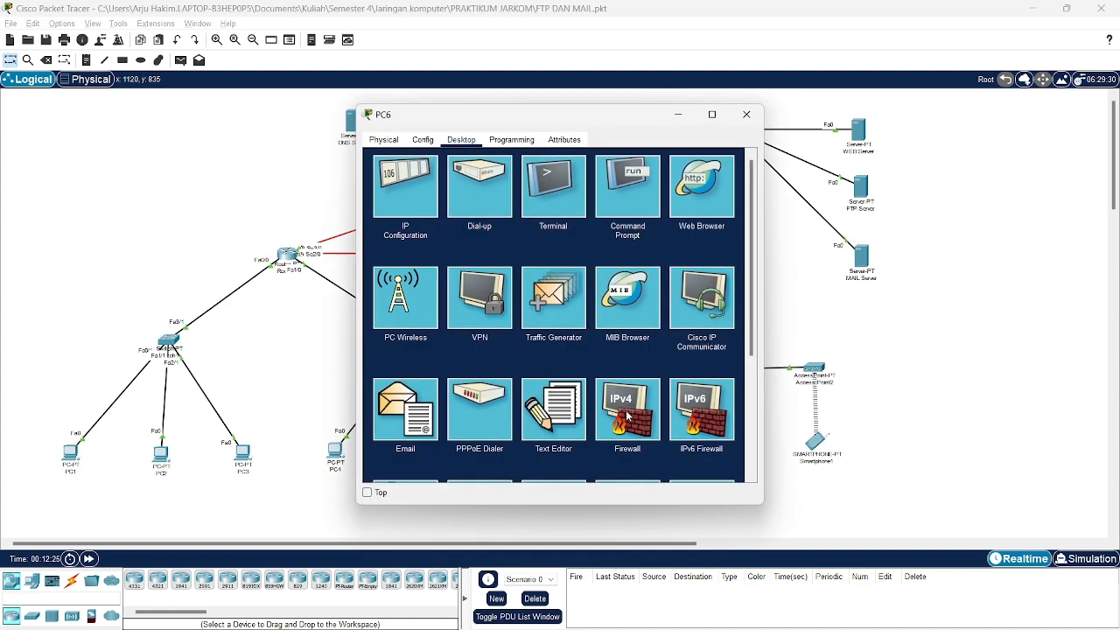
left_click(748, 117)
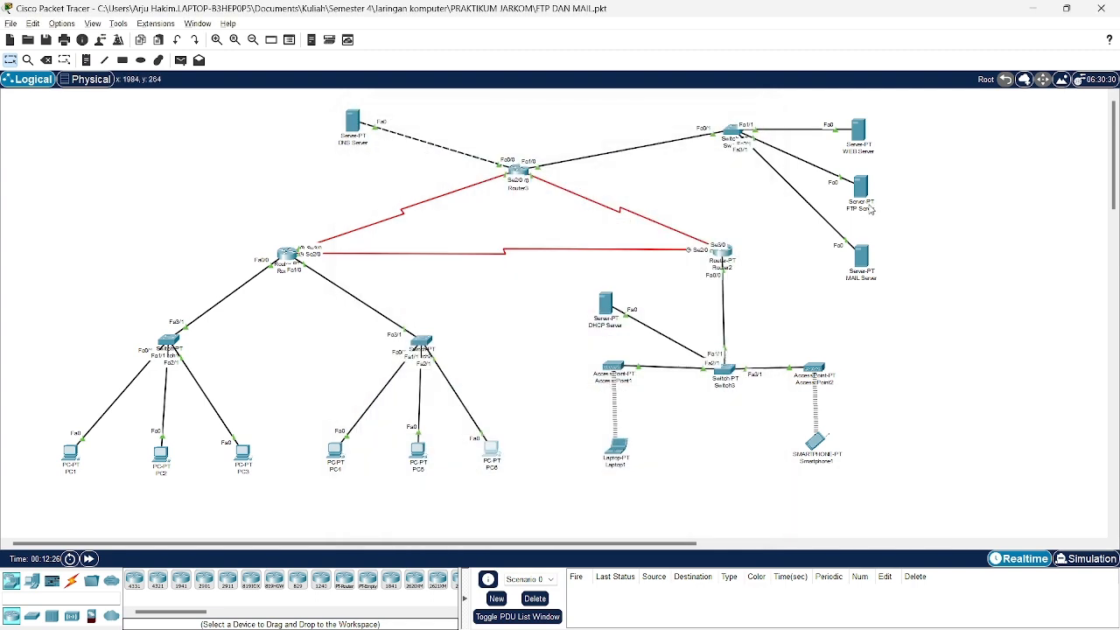
left_click(618, 449)
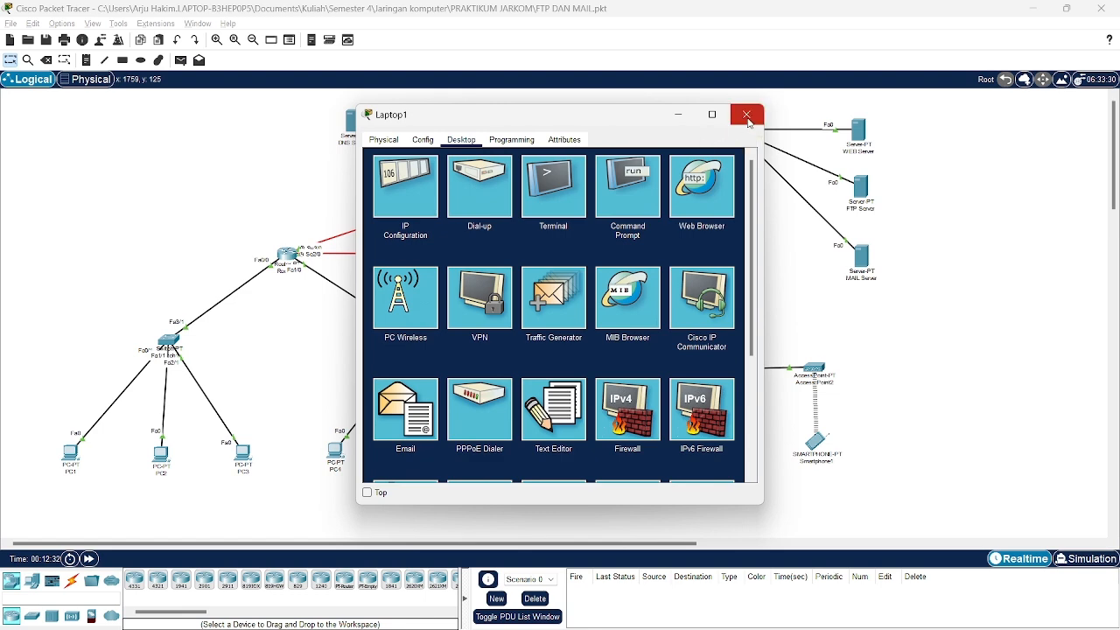
left_click(746, 115)
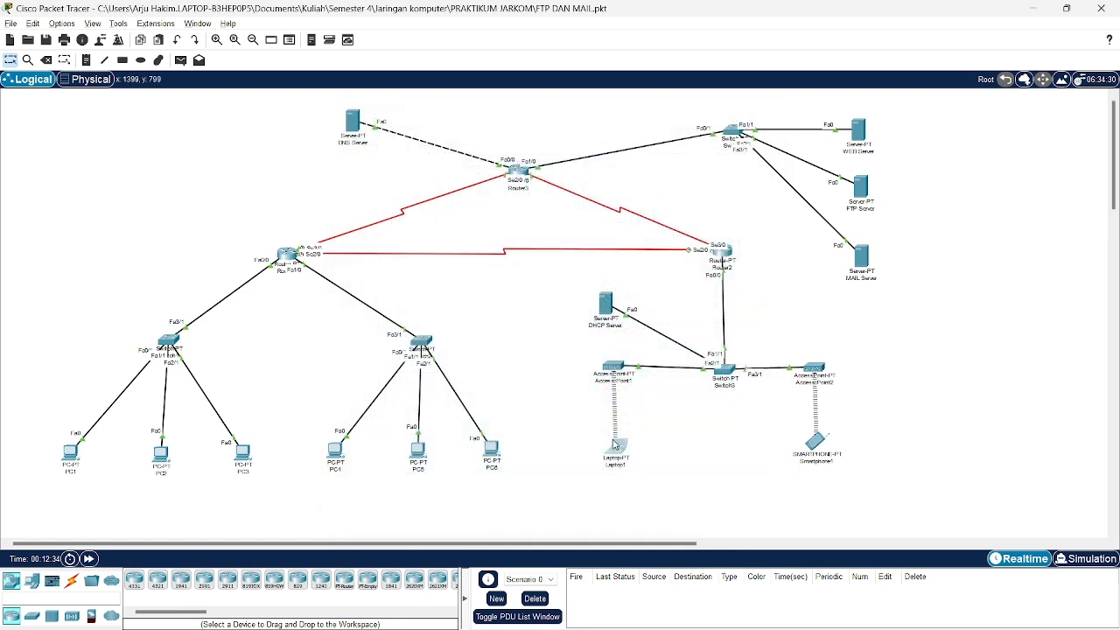
From PC1's Command Prompt, ping 43.43.43.4, correcting the mistyped 43.43.43.2.
mouse_move(615, 447)
left_click(70, 453)
left_click(611, 191)
scroll(629, 224, "down", 10)
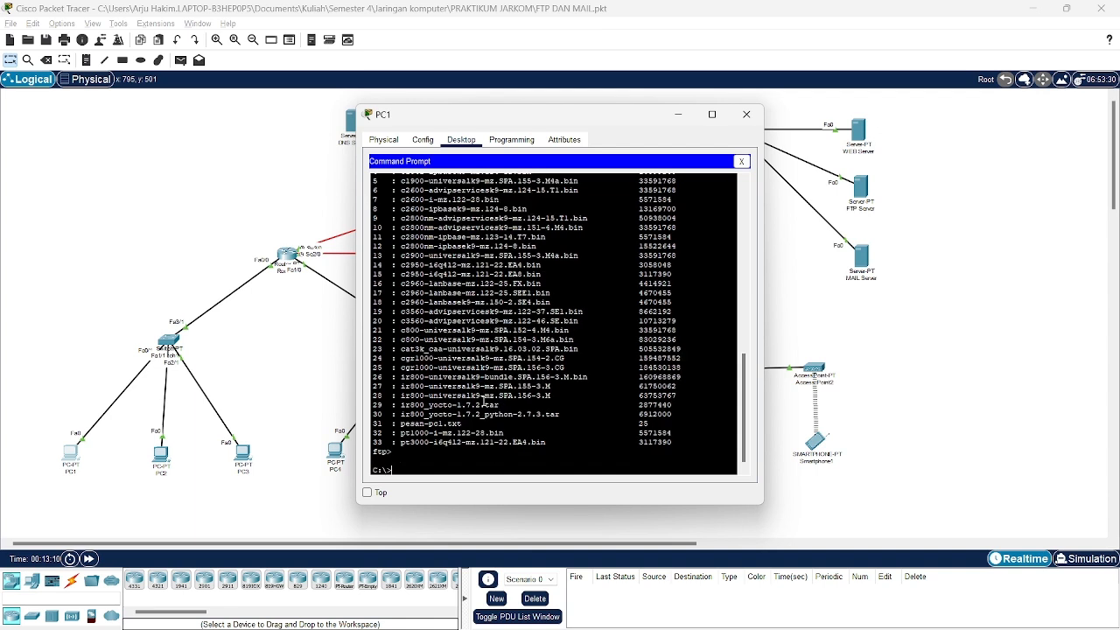
type("ping 43.43.43.2")
key("BackSpace")
type("4")
key("Return")
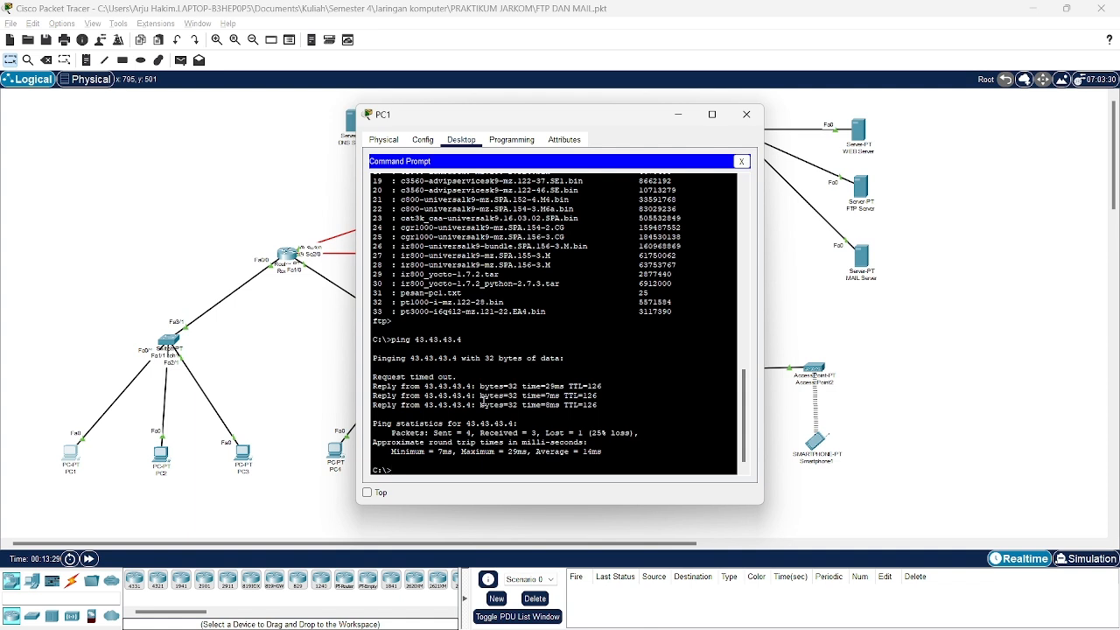
Ping 33.33.33.1 from PC1, getting 3 of 4 replies, then close PC1's window.
type("ing 33.33.33.1")
key("Return")
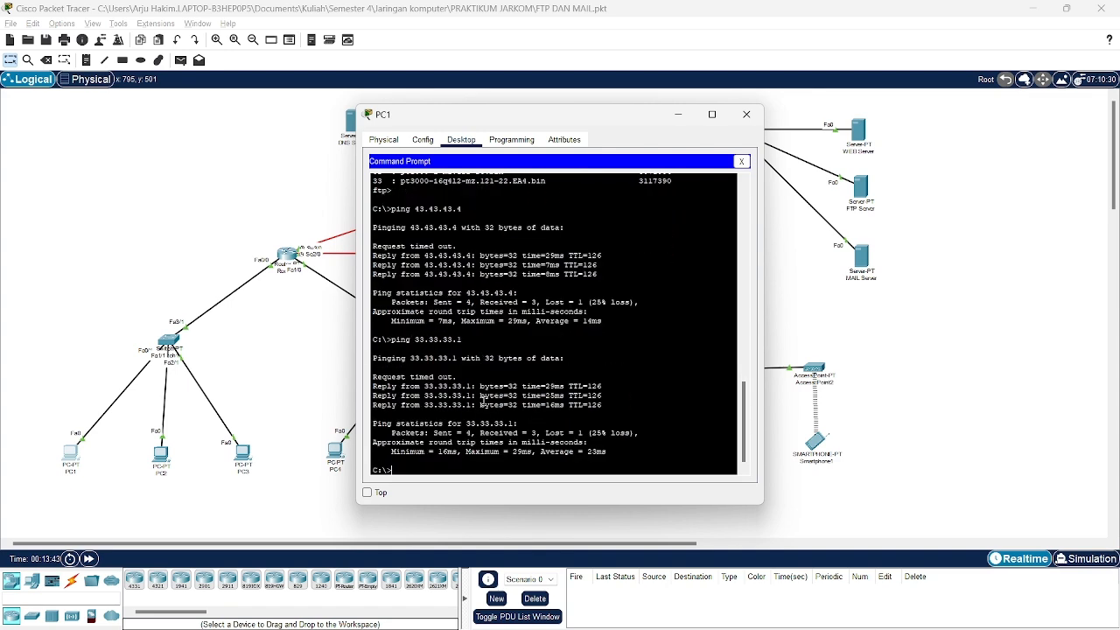
left_click(746, 114)
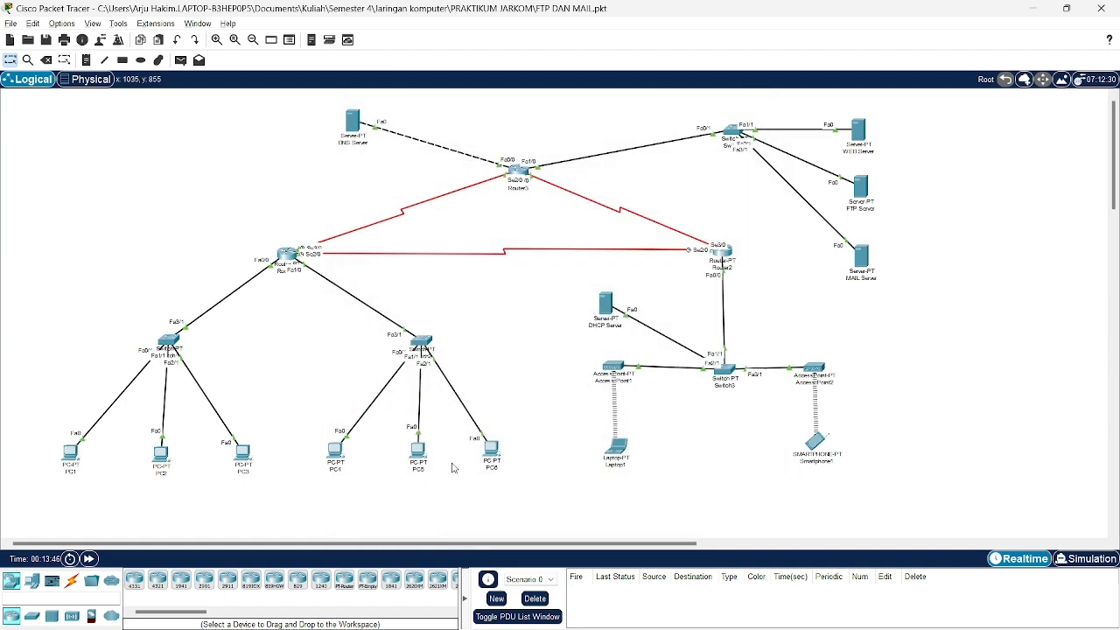
From PC4's Command Prompt, ping 43.43.43.4 with no packet loss.
left_click(336, 454)
left_click(457, 138)
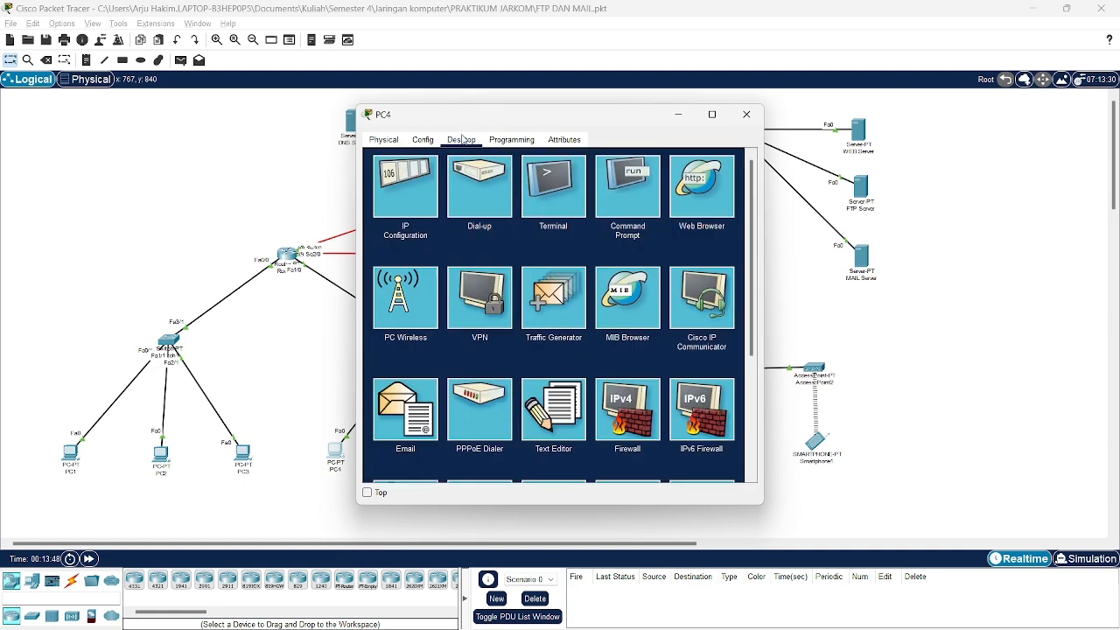
left_click(627, 188)
type("ping")
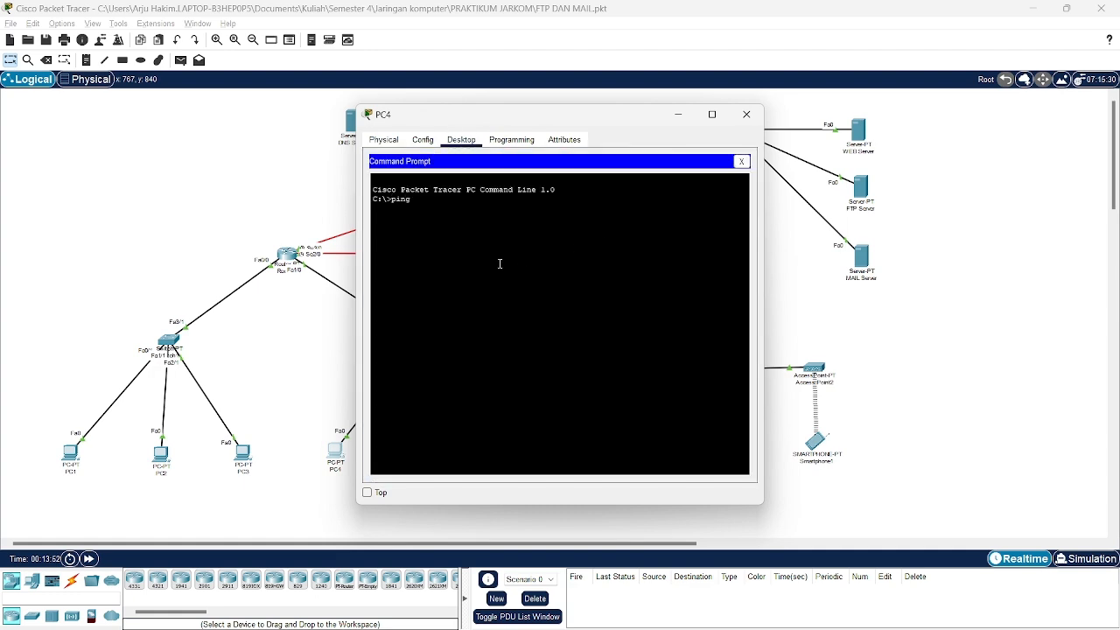
type(" 43.43.43.4")
key("Return")
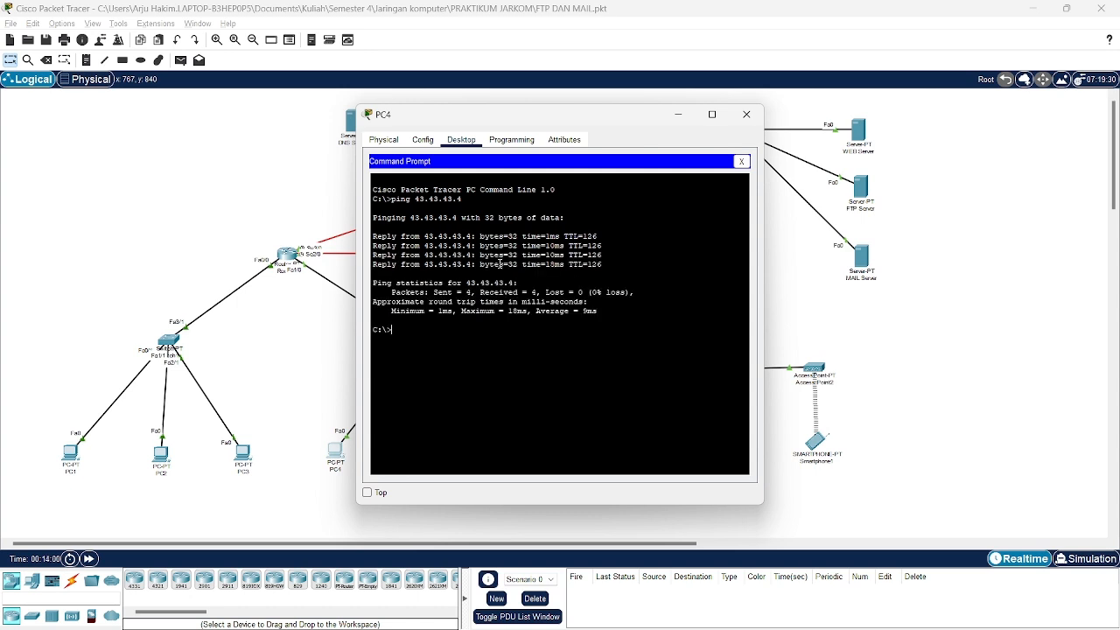
Ping 33.33.33.1 from PC4 with 0% loss, close PC4, and bring up Laptop1.
type("ping 33.33.33.1")
key("Return")
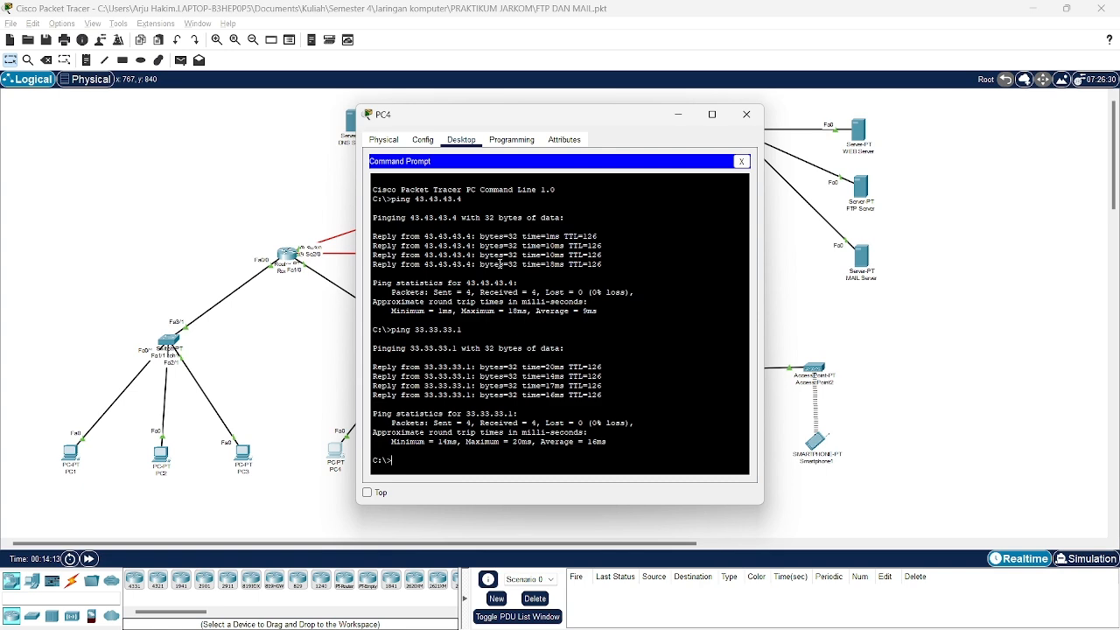
left_click(746, 113)
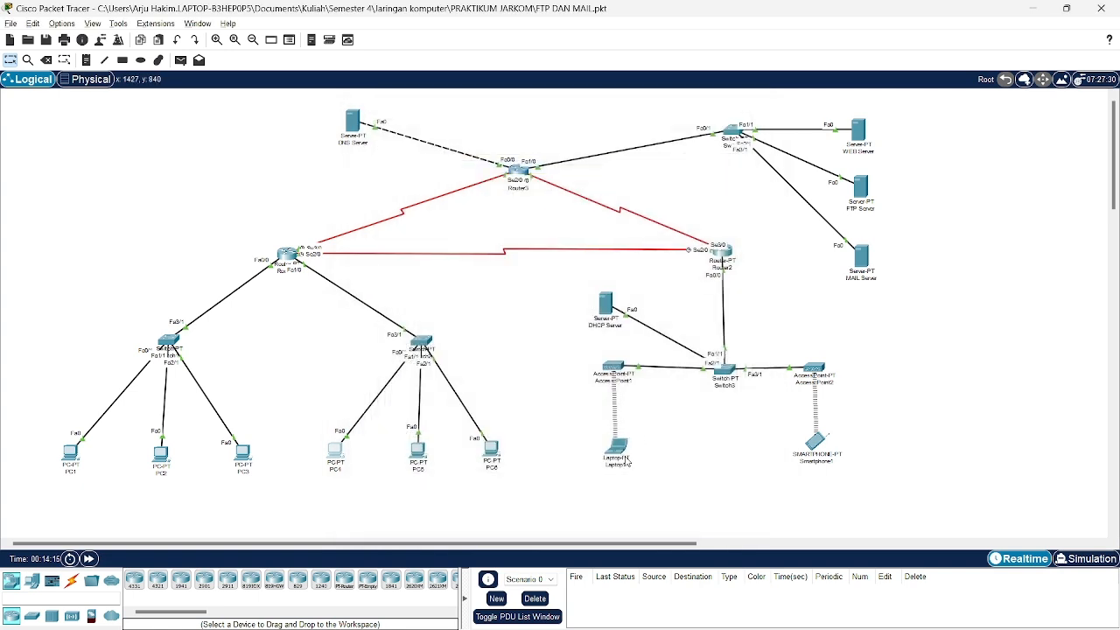
left_click(616, 451)
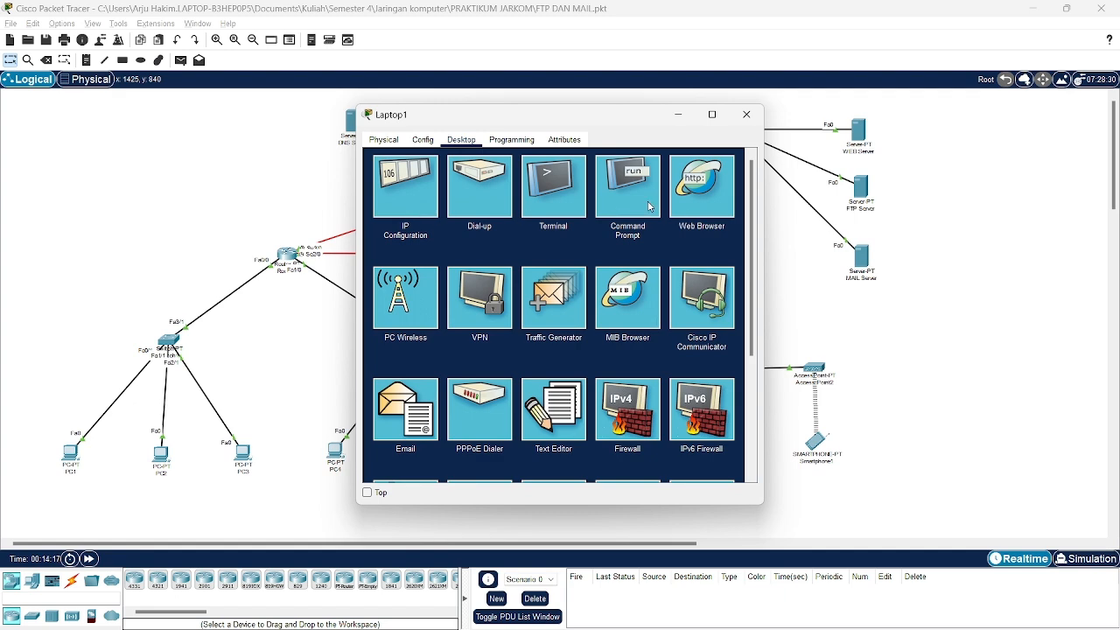
Ping 43.43.43.3, 43.43.43.4 and 33.33.33.1 from Laptop1's Command Prompt, then close its window.
left_click(647, 188)
scroll(525, 346, "down", 5)
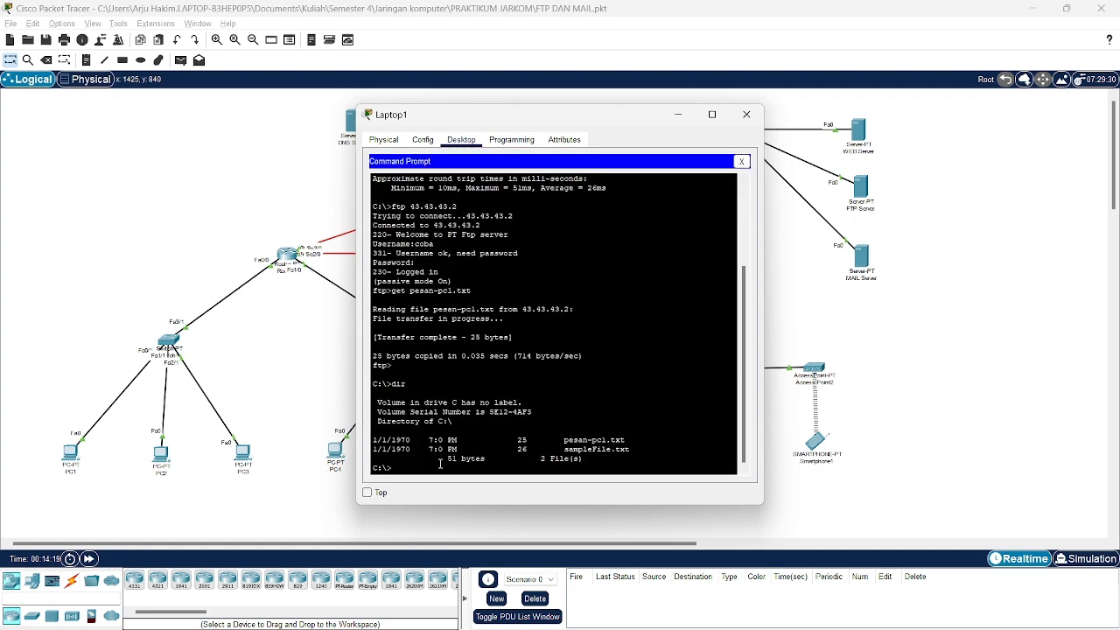
type("ping 43.43.43.3")
key("Return")
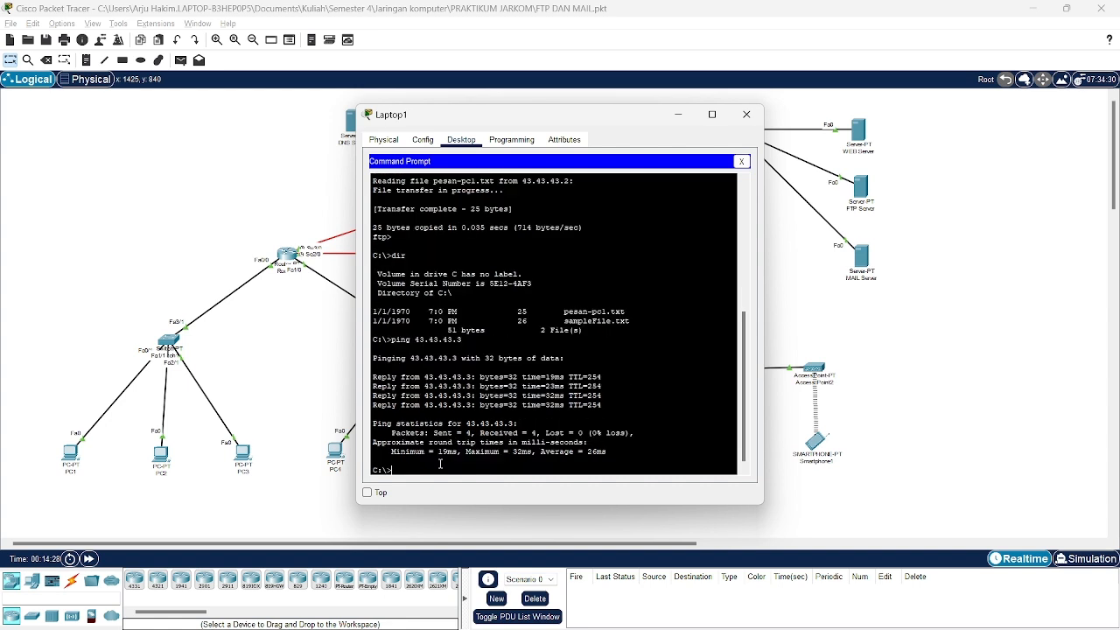
type("ping 43.43.43.4")
key("Return")
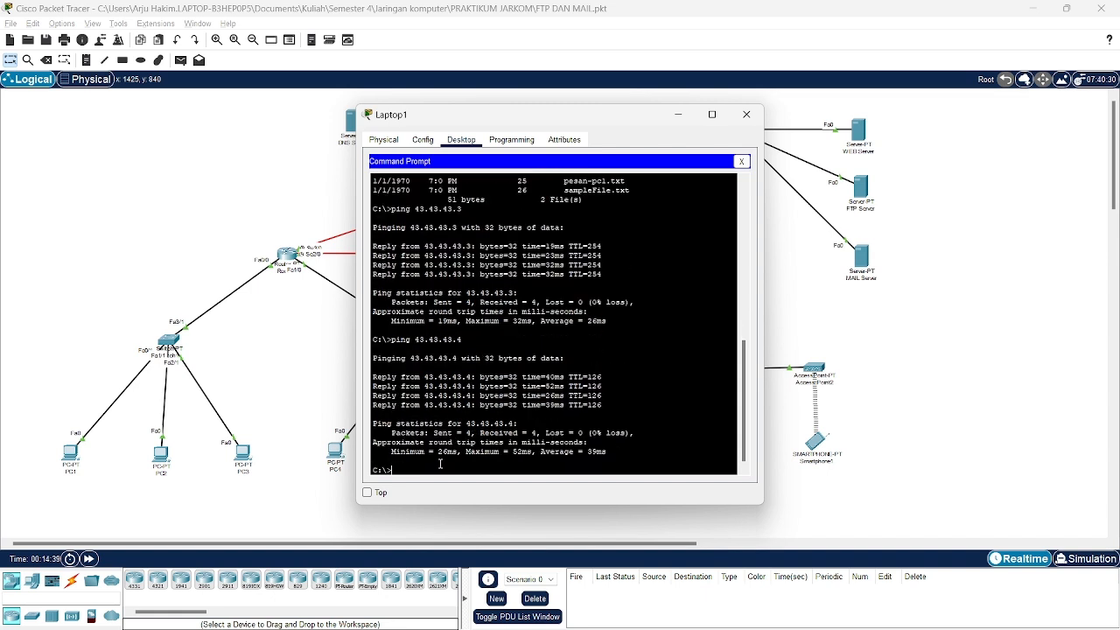
type("ping 33.33.33.1")
key("Return")
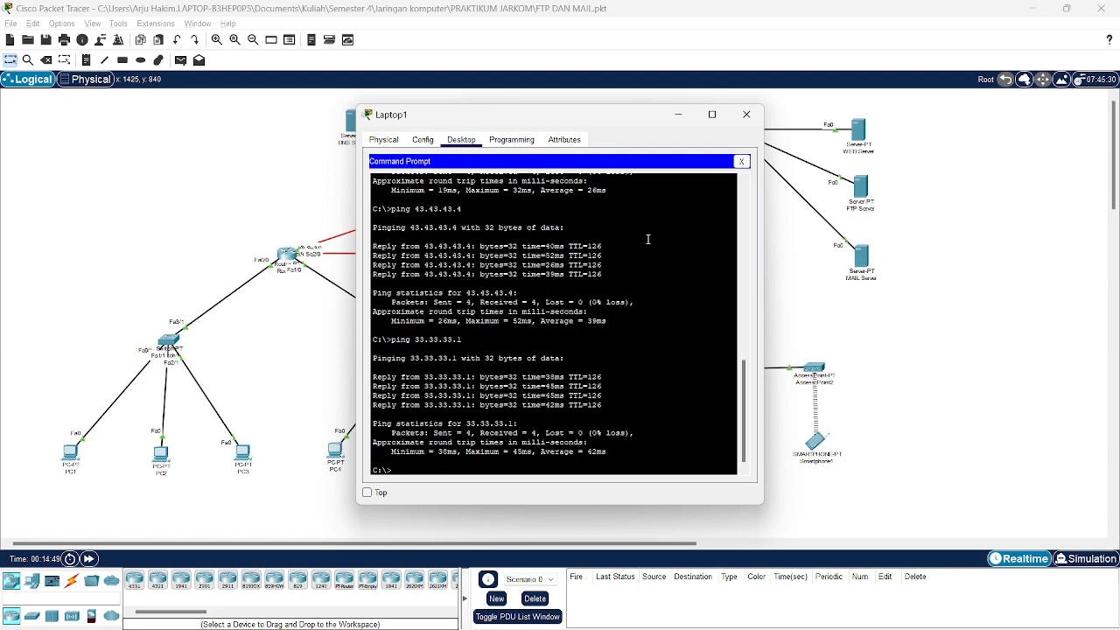
left_click(746, 115)
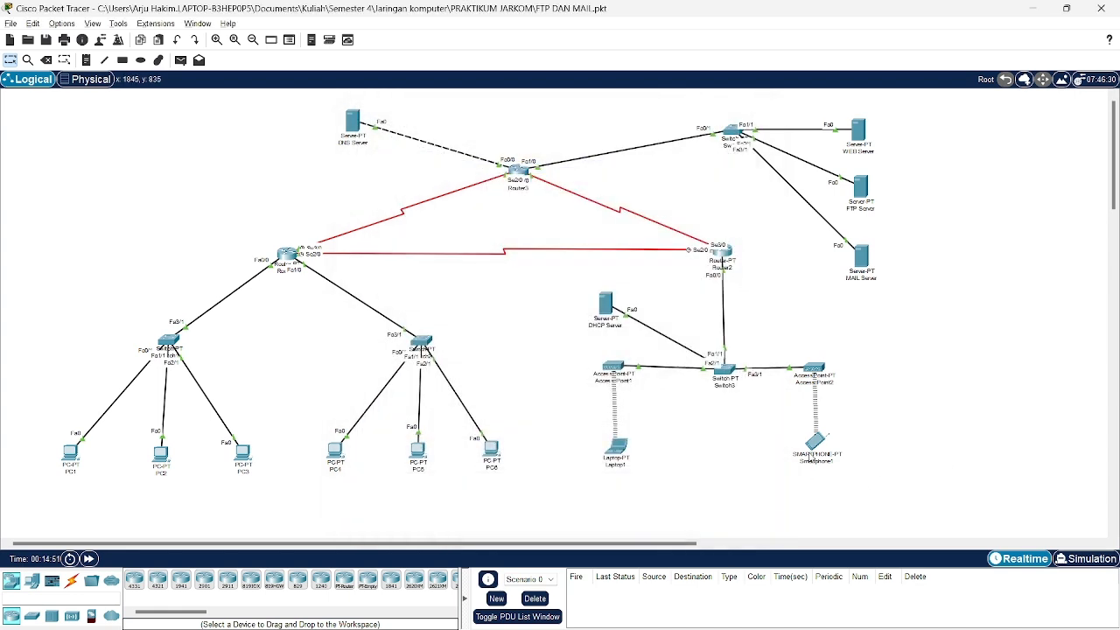
From Smartphone1's Command Prompt, ping 43.43.43.4 with all 4 replies received.
left_click(815, 442)
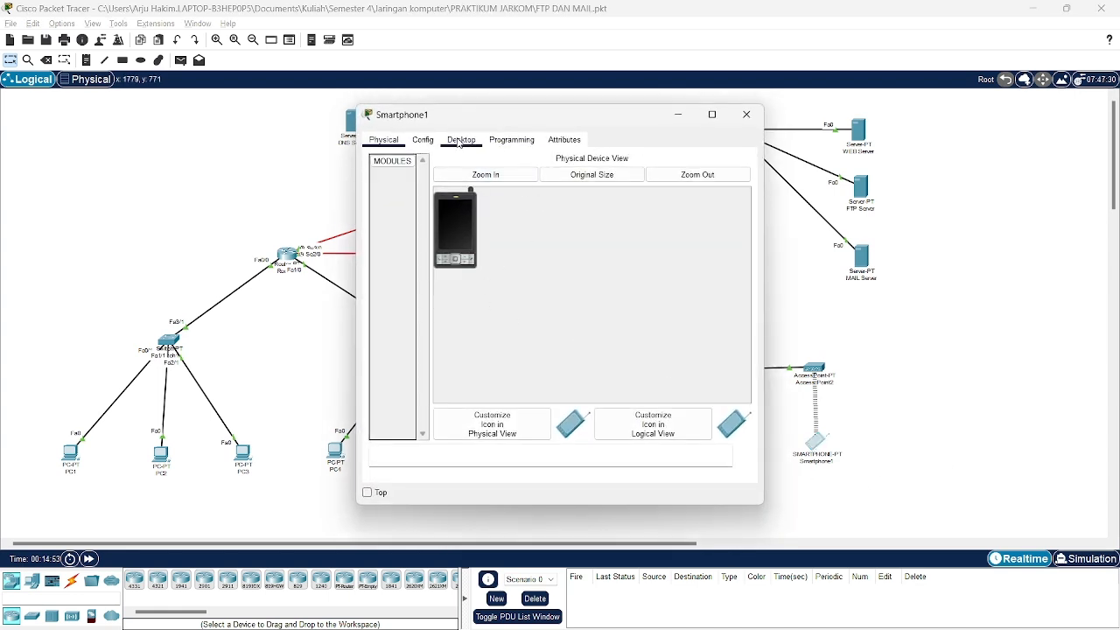
left_click(461, 142)
left_click(558, 205)
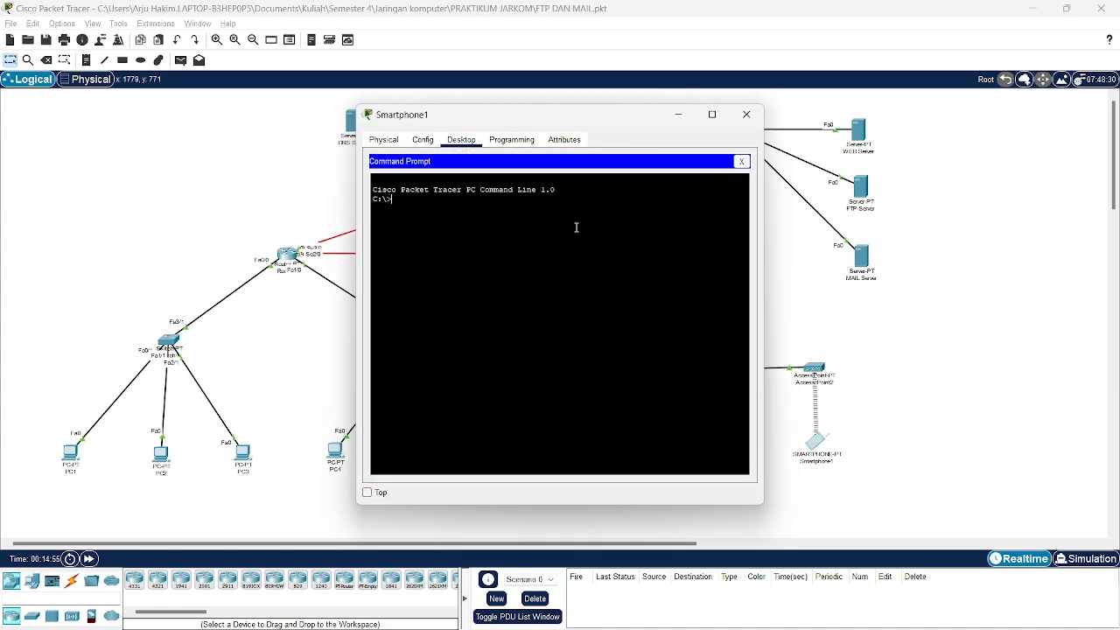
type("ping 43.43.43.4")
key("Return")
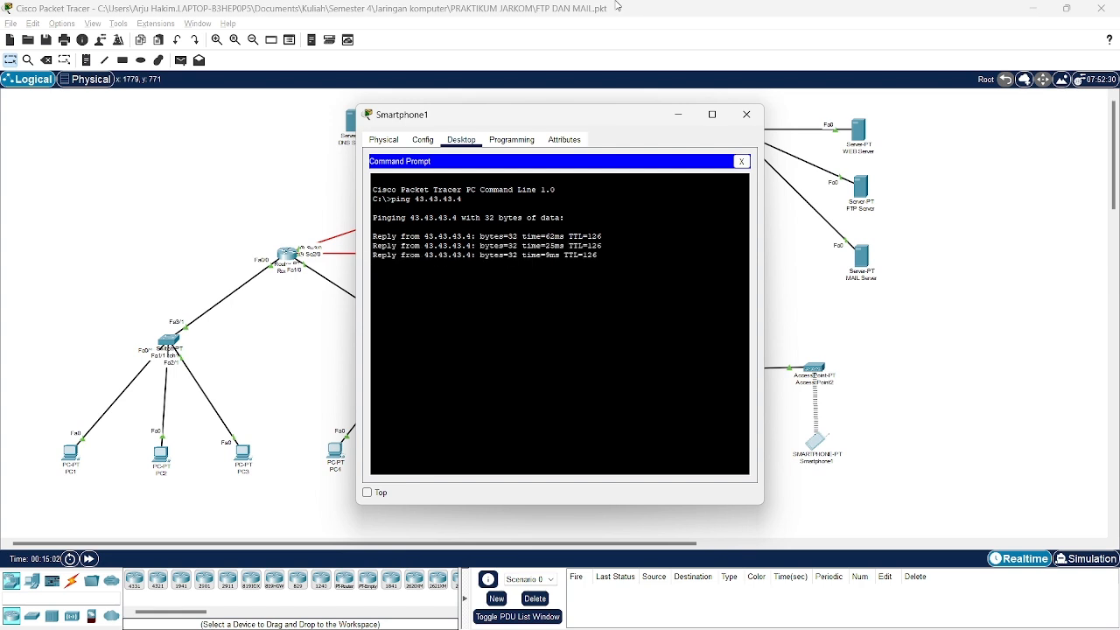
Reopen Smartphone1's Command Prompt and ping 33.33.33.1 with all 4 replies received.
left_click(746, 115)
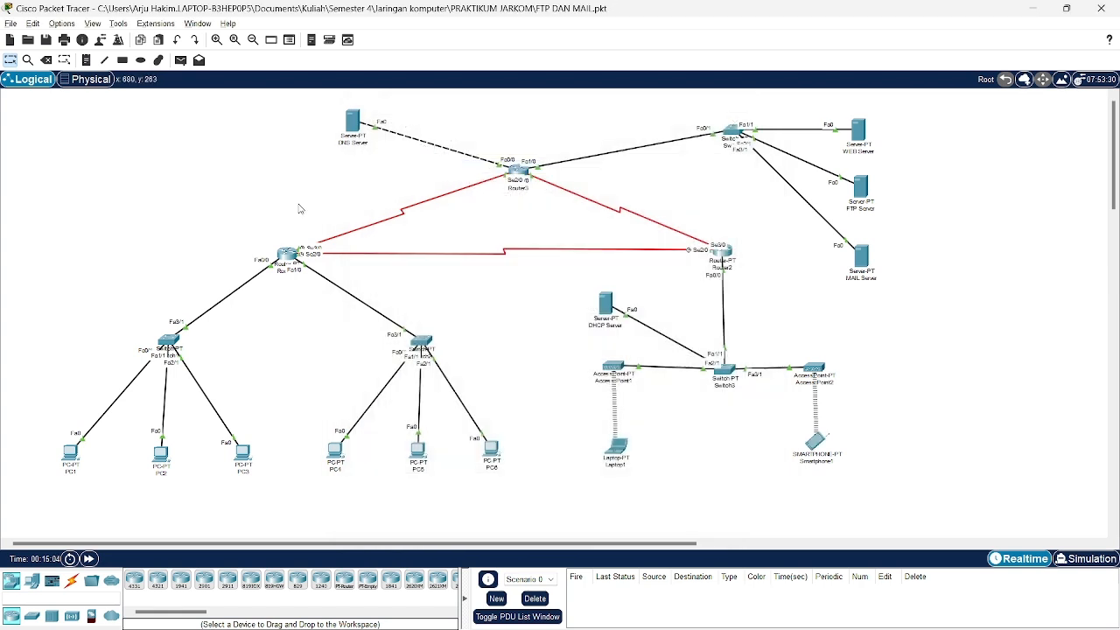
left_click(816, 446)
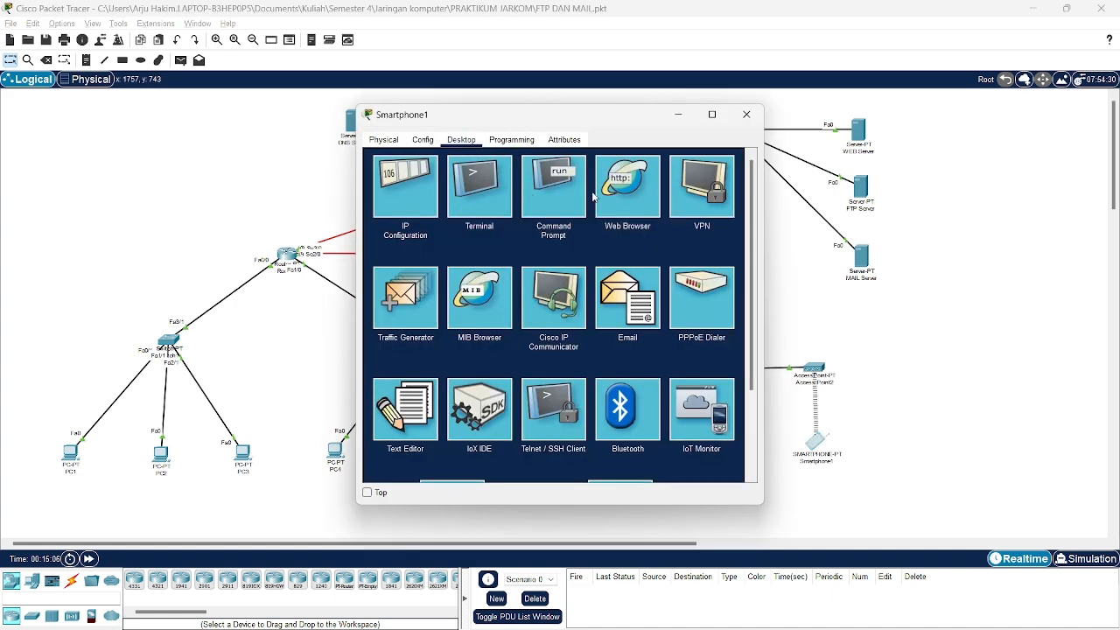
left_click(562, 197)
type("ping")
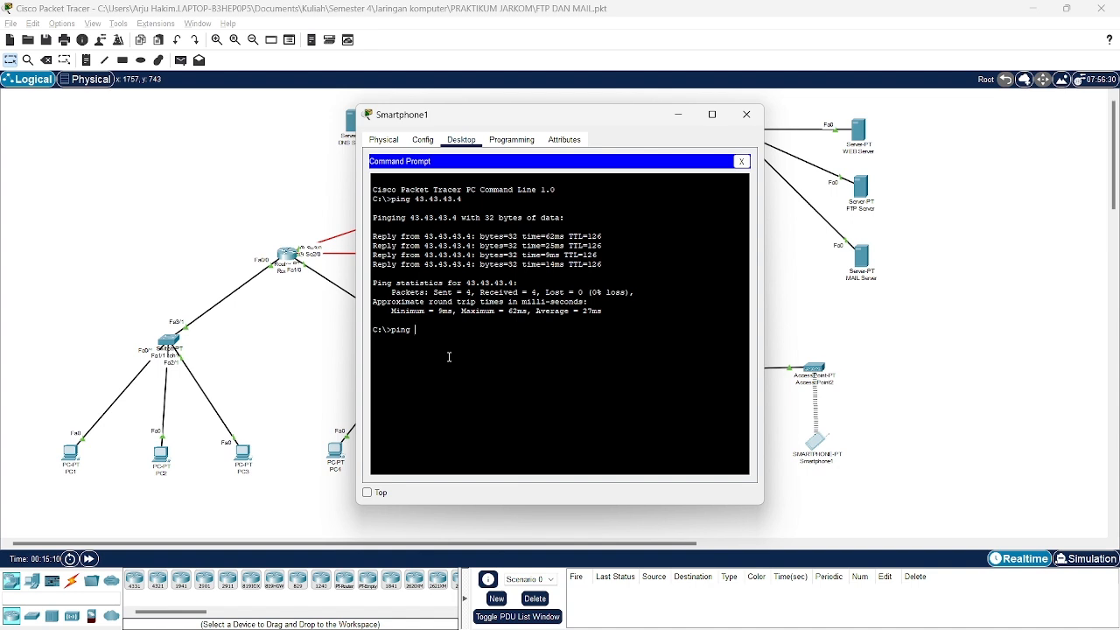
type(" 43")
type("3.33.33")
type(".1")
key("Return")
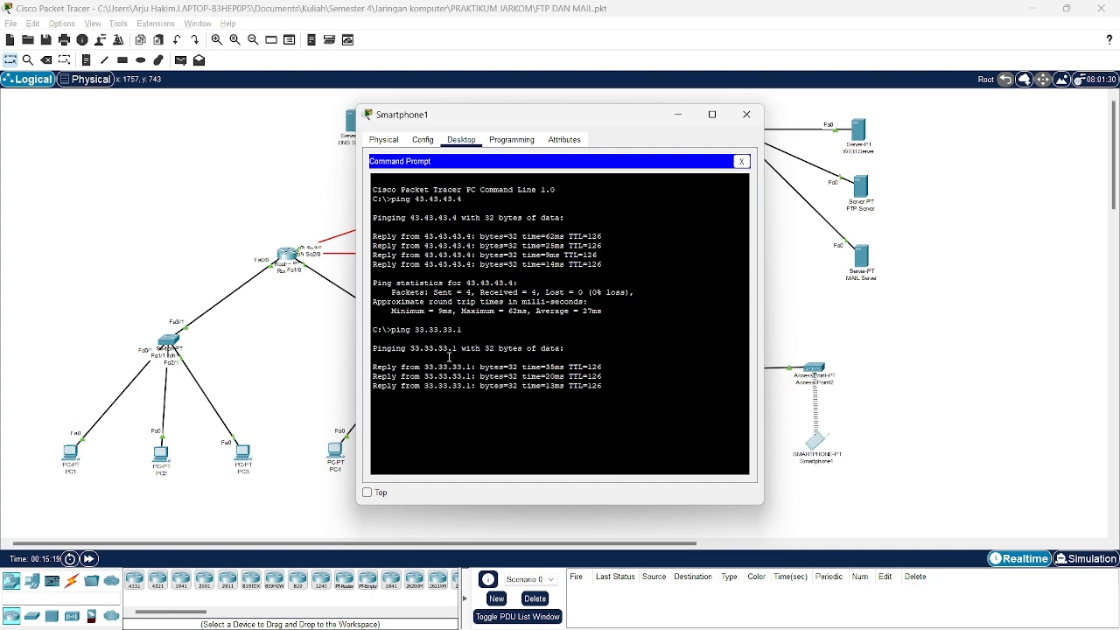
Replace the MAIL Server's DNS Server 0.0.0.0 with 33.33.33.1, checking its IP 43.43.43.4 and gateway.
left_click(751, 120)
left_click(862, 263)
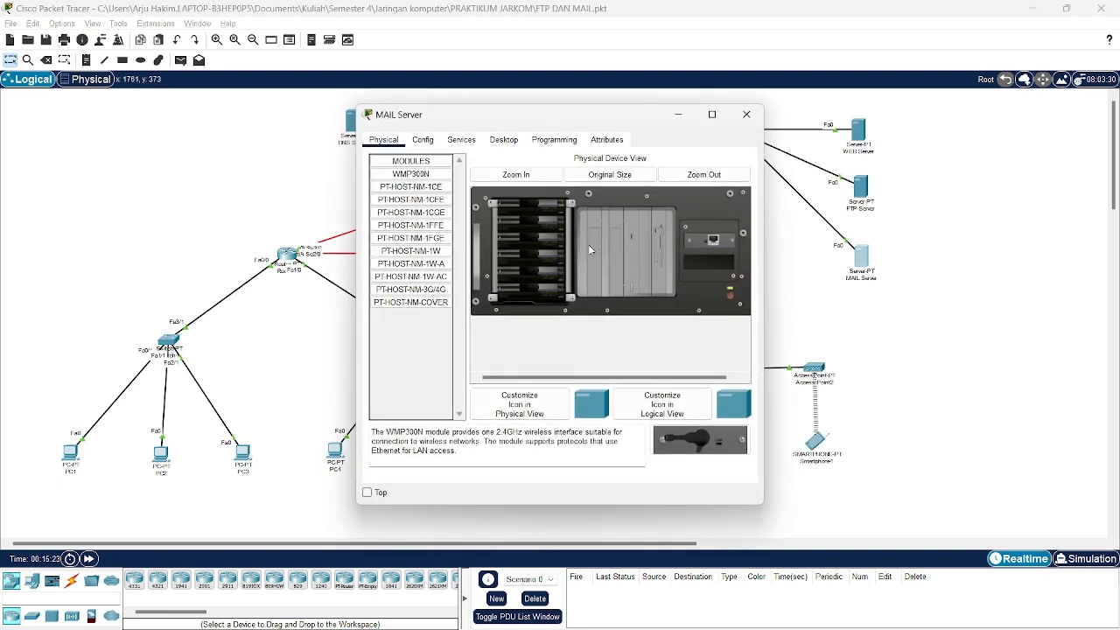
left_click(461, 140)
left_click(509, 140)
left_click(432, 175)
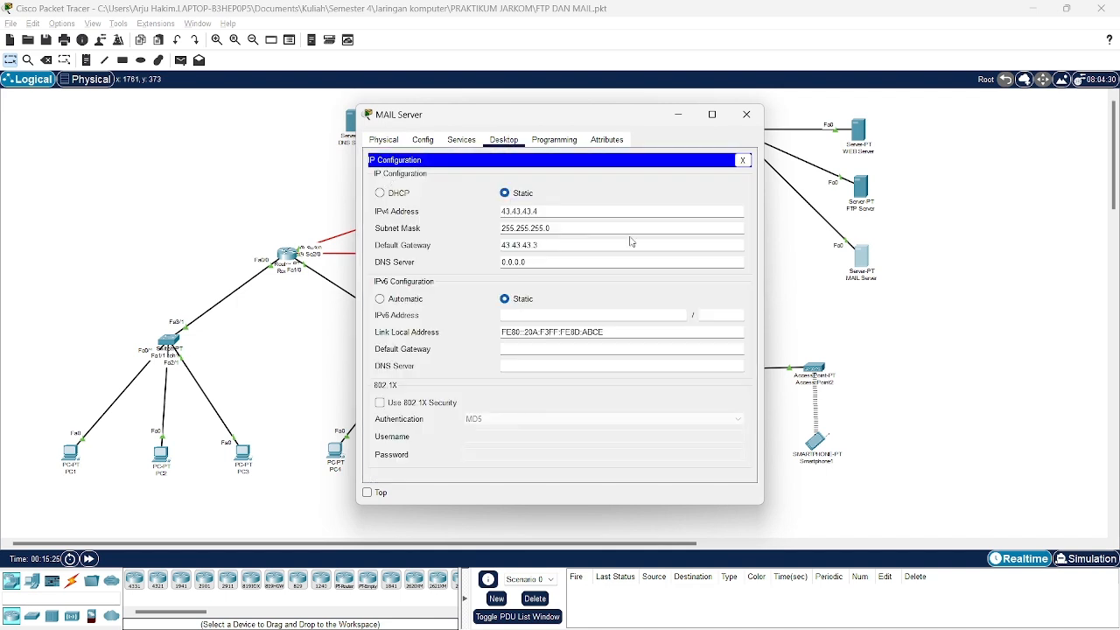
left_click_drag(564, 260, 433, 265)
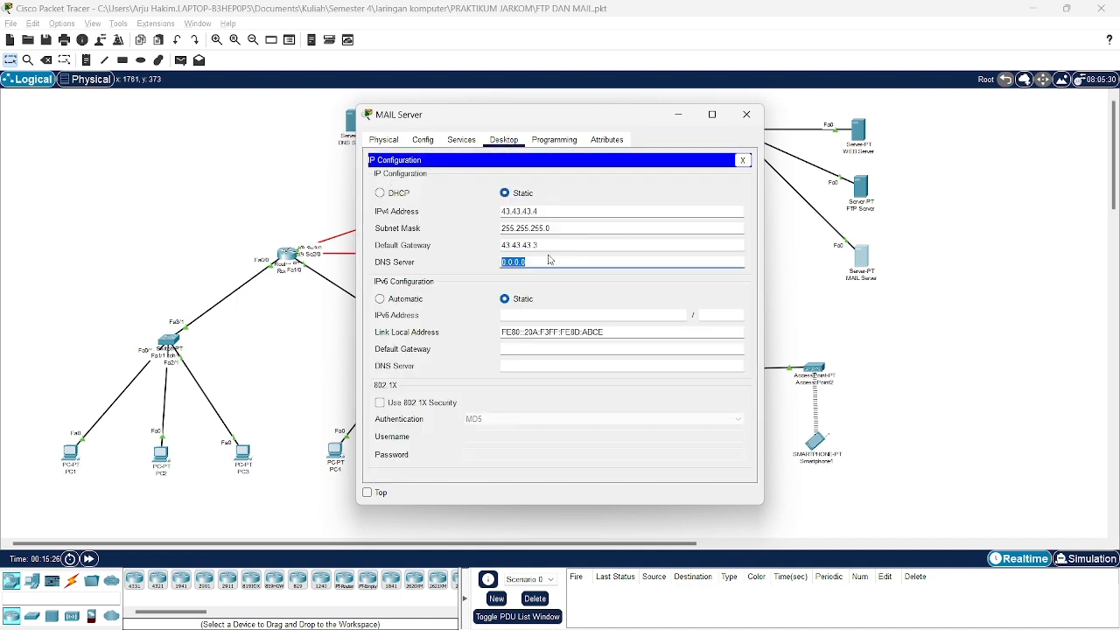
key("BackSpace")
left_click_drag(543, 210, 498, 211)
left_click_drag(565, 228, 498, 262)
left_click(746, 115)
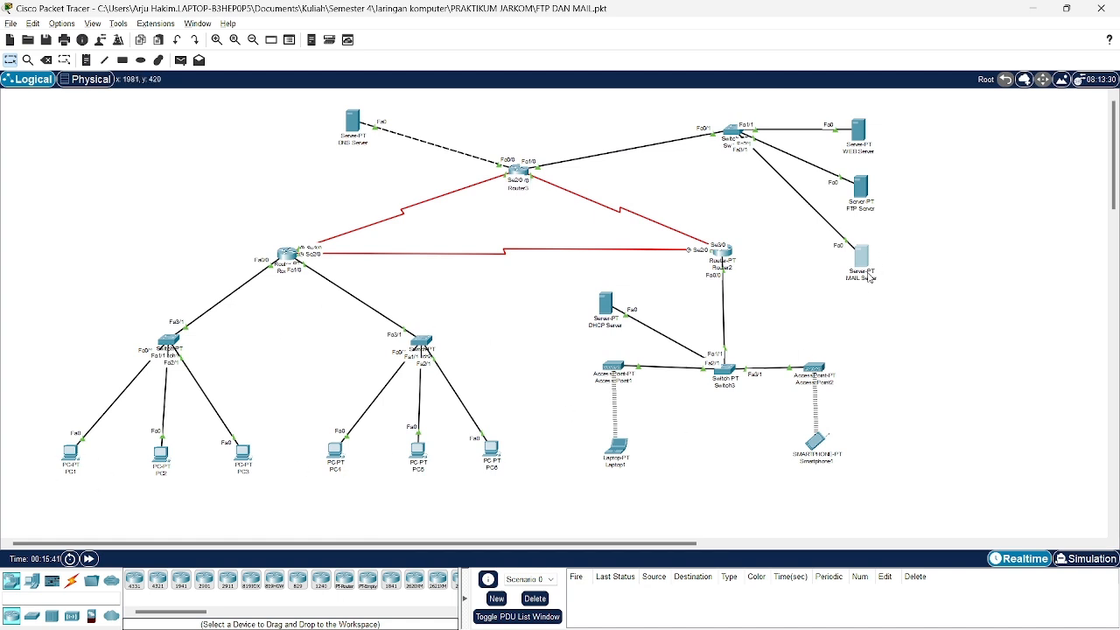
mouse_move(868, 278)
left_click(353, 121)
left_click(423, 139)
left_click(461, 139)
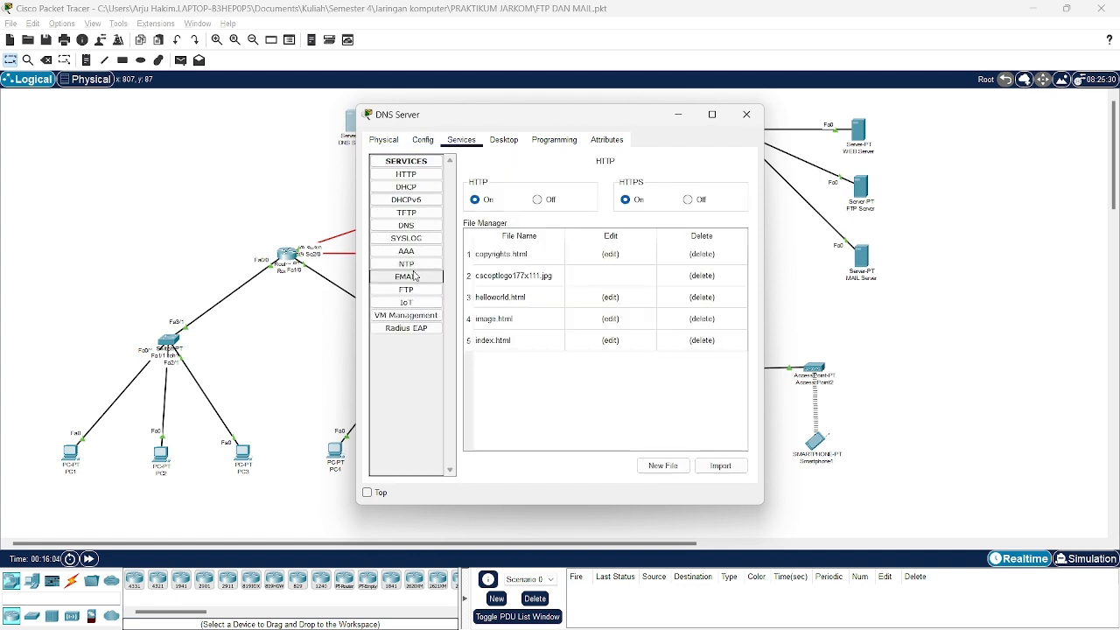
left_click(425, 226)
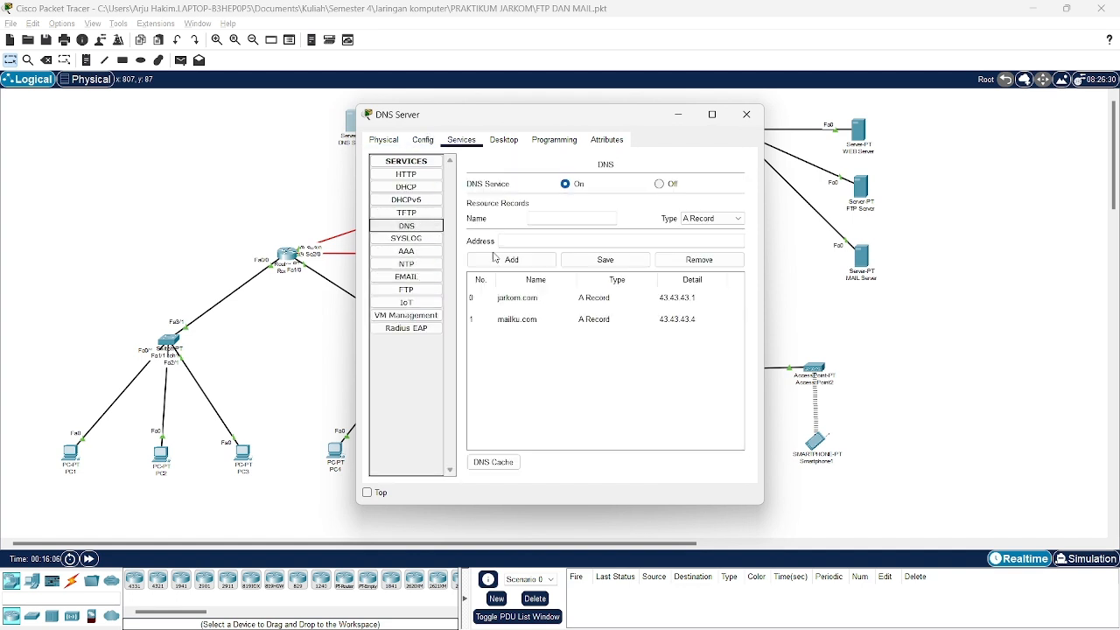
left_click(522, 322)
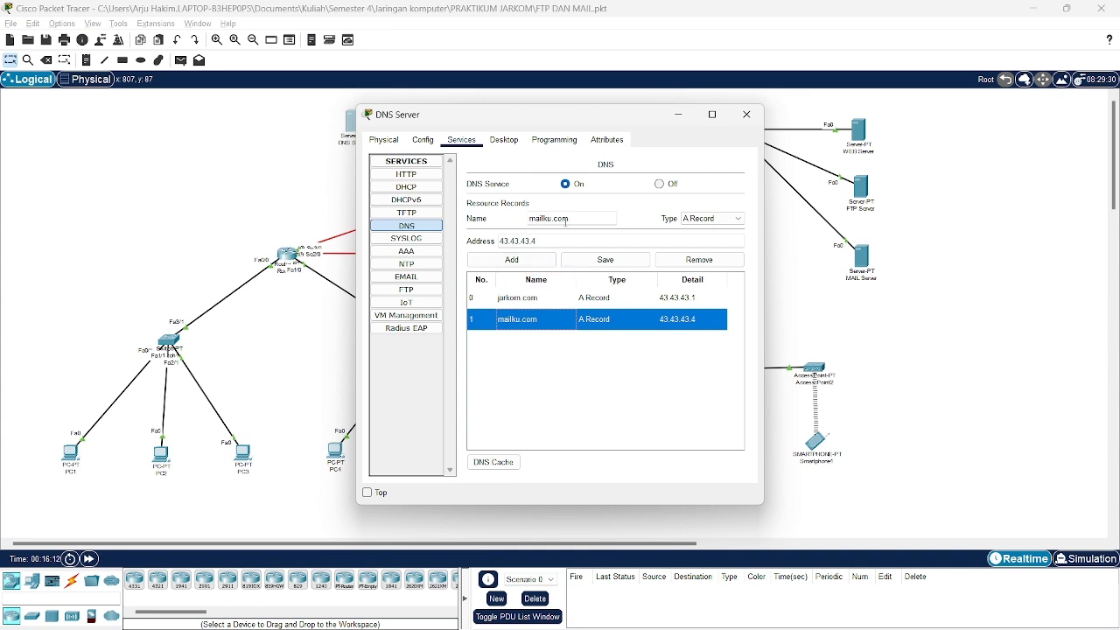
left_click_drag(575, 217, 497, 241)
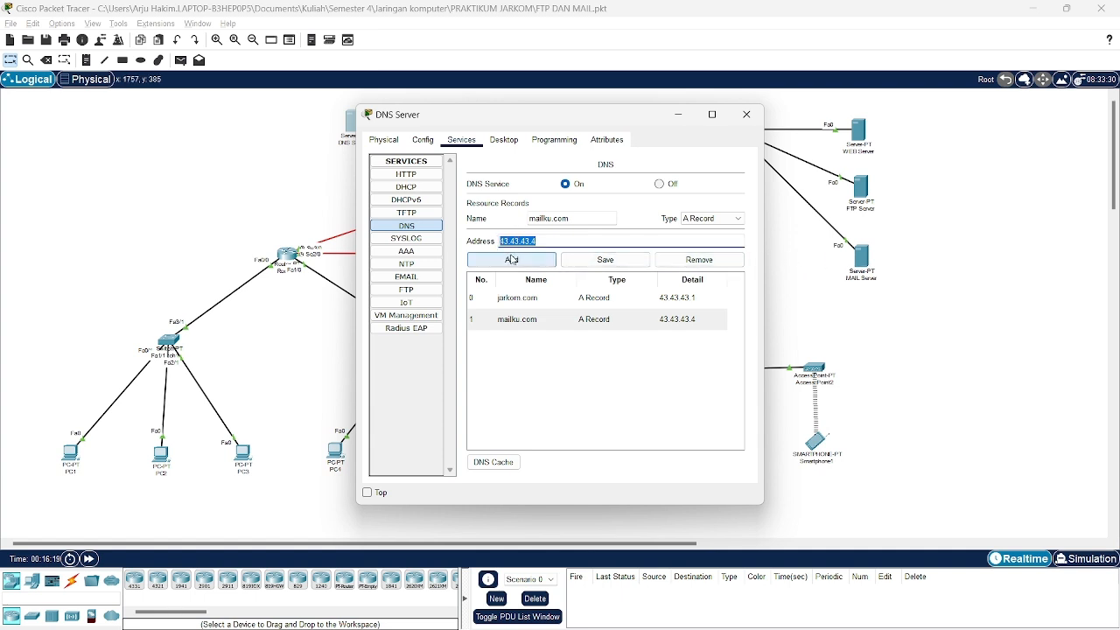
left_click(569, 320)
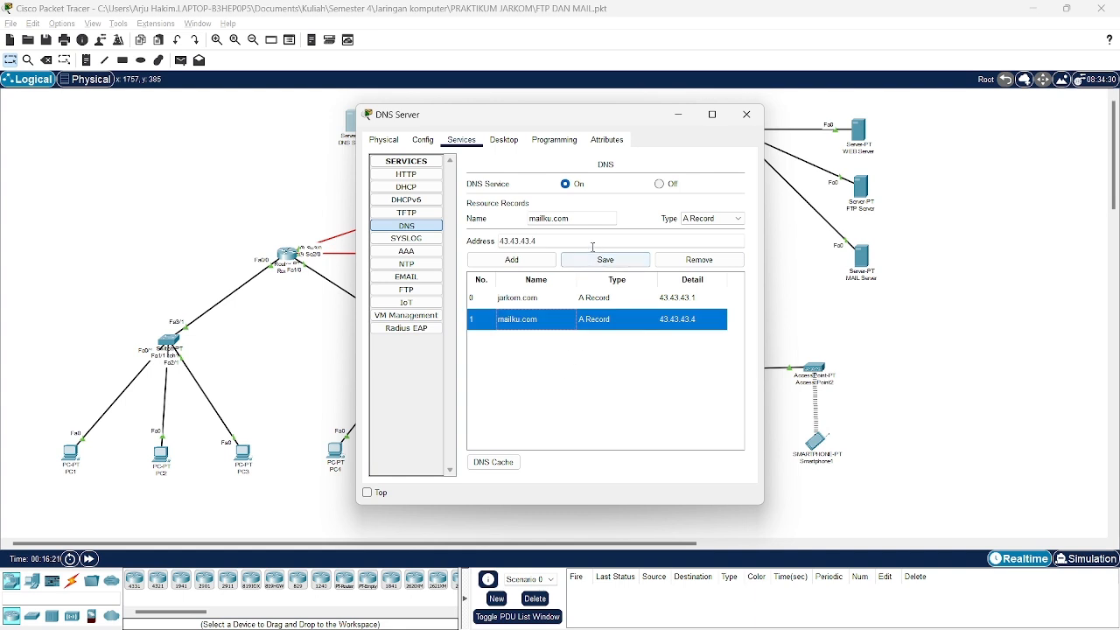
left_click_drag(577, 217, 528, 218)
key("BackSpace")
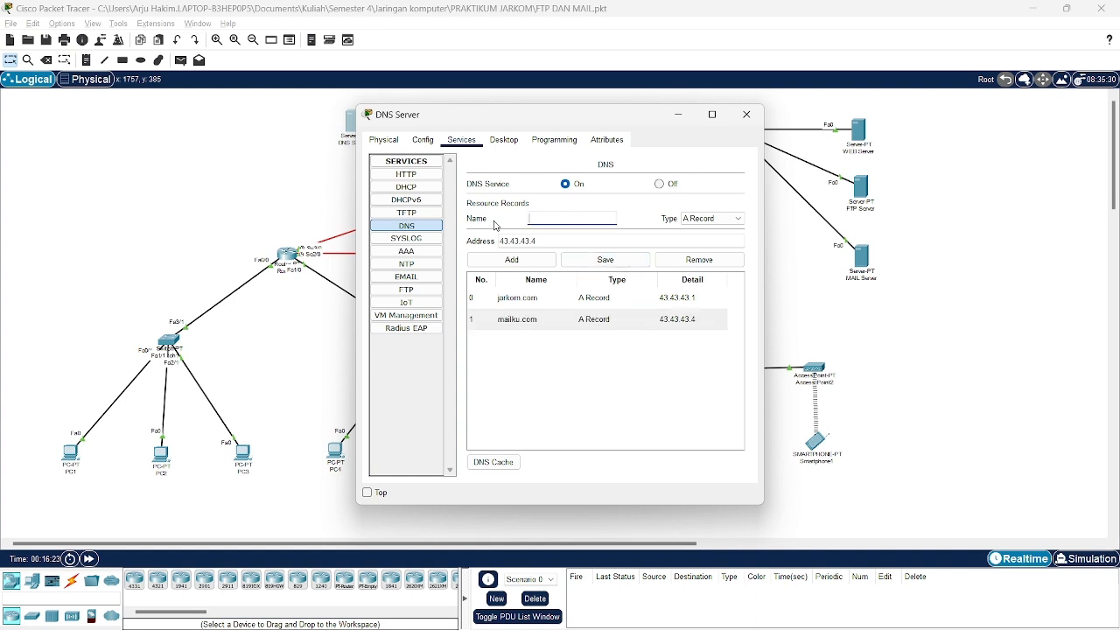
type("kuku.com")
left_click(545, 241)
left_click(541, 262)
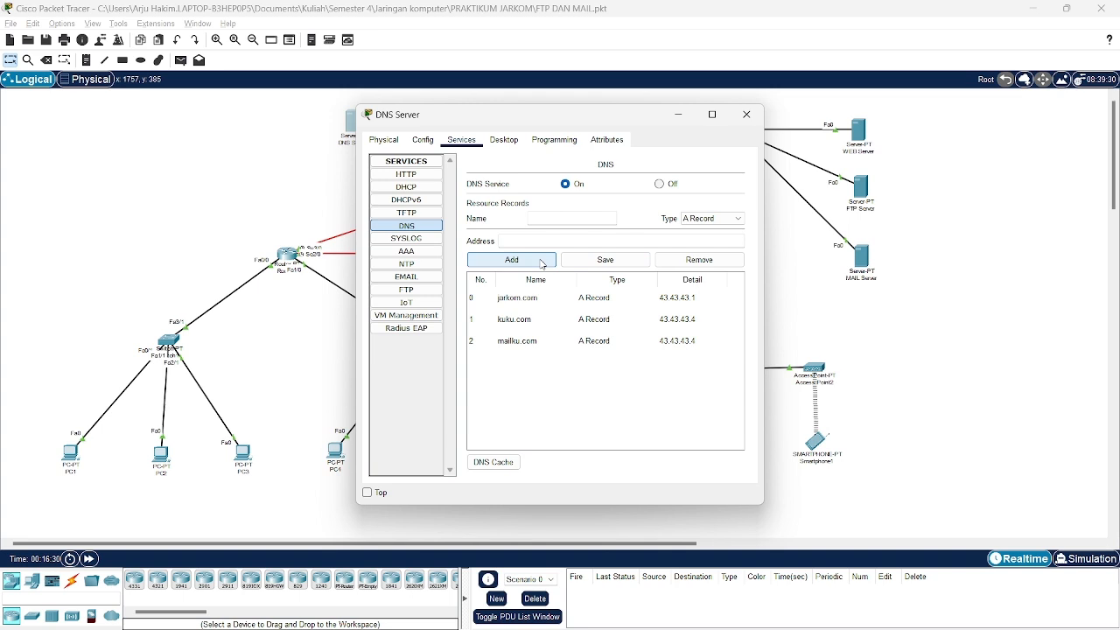
left_click(519, 324)
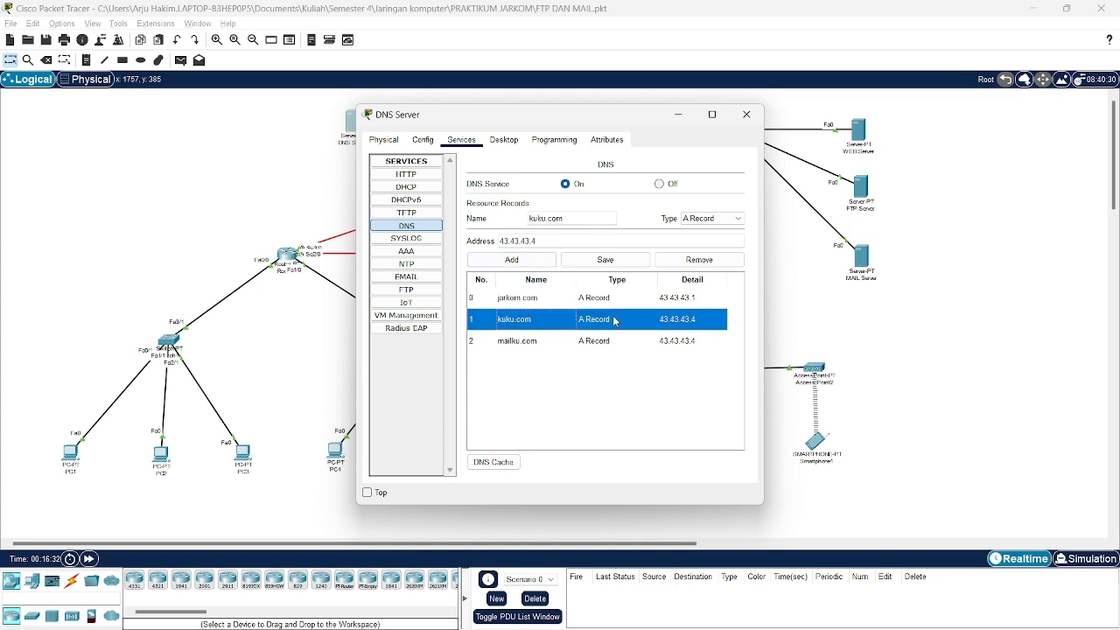
left_click(699, 261)
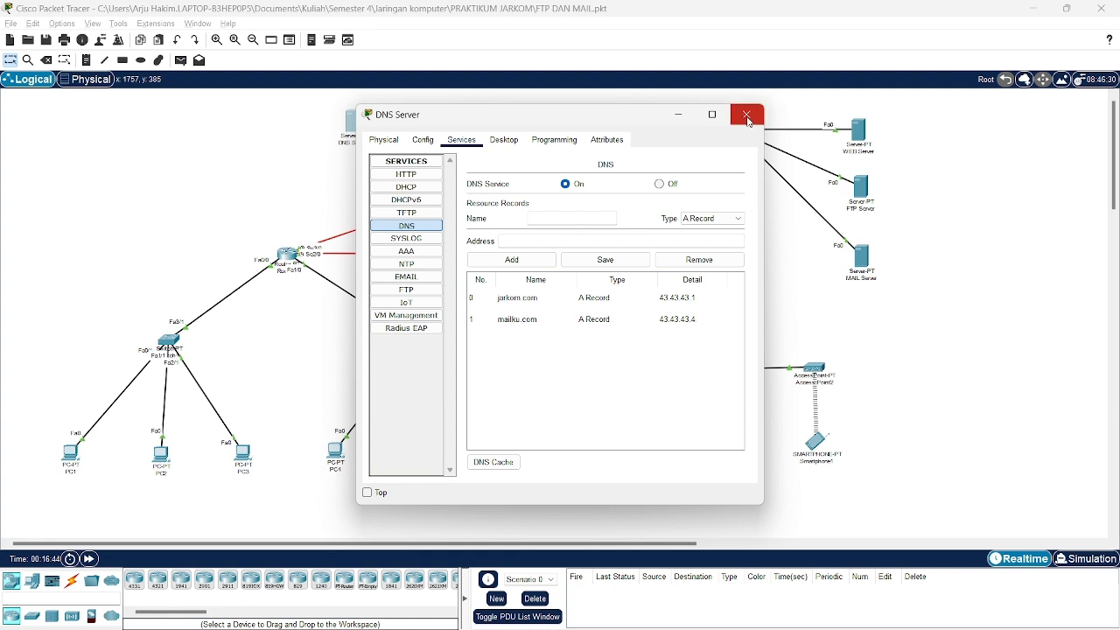
left_click(748, 115)
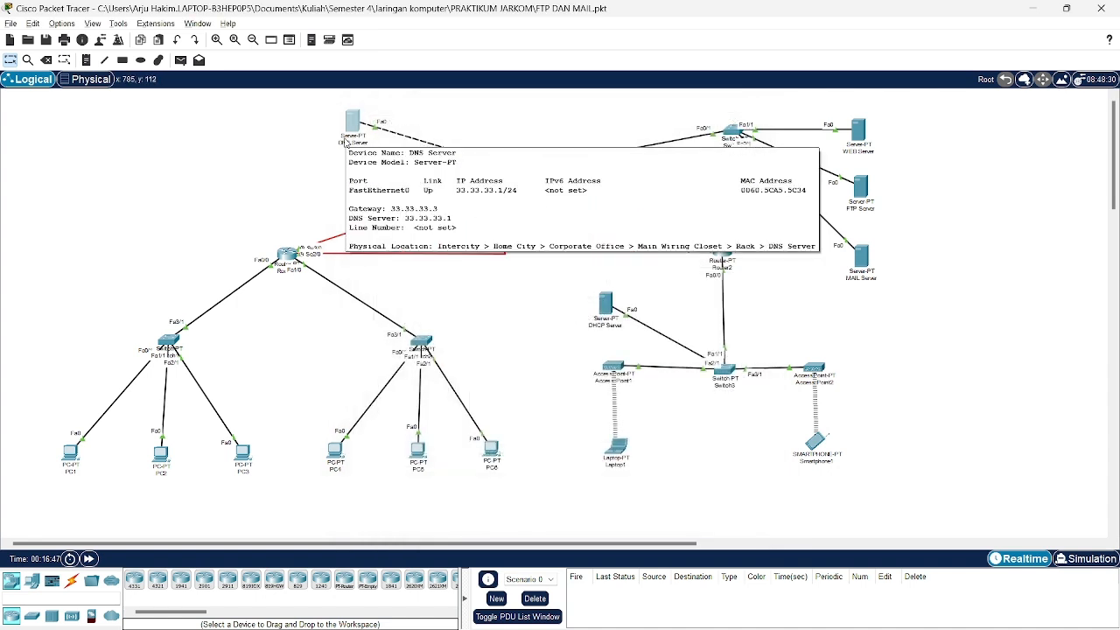
left_click(347, 141)
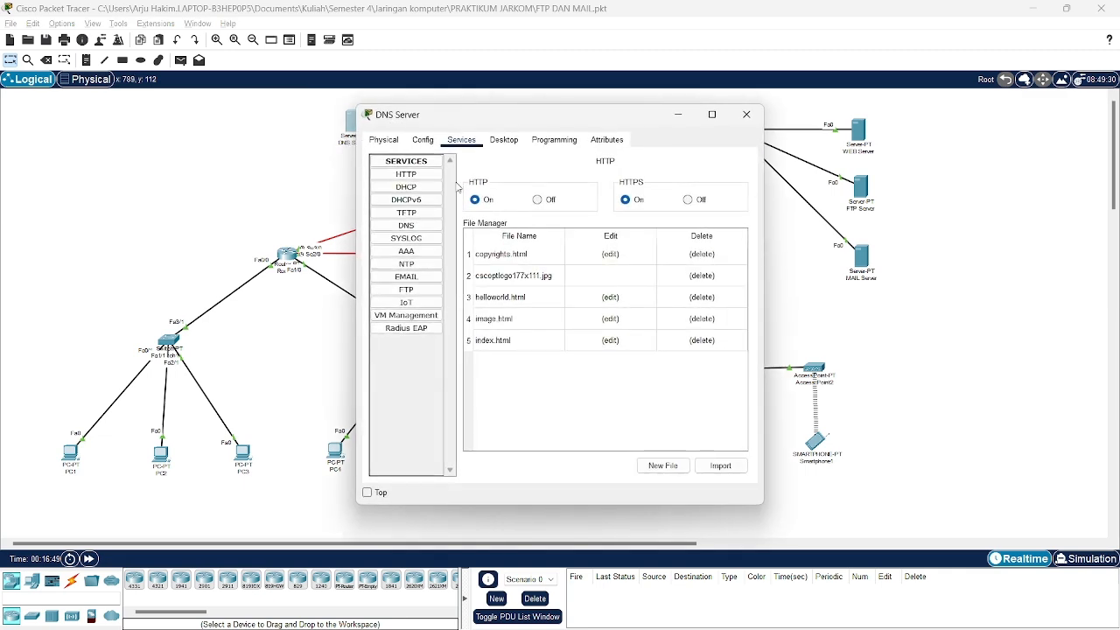
left_click(747, 114)
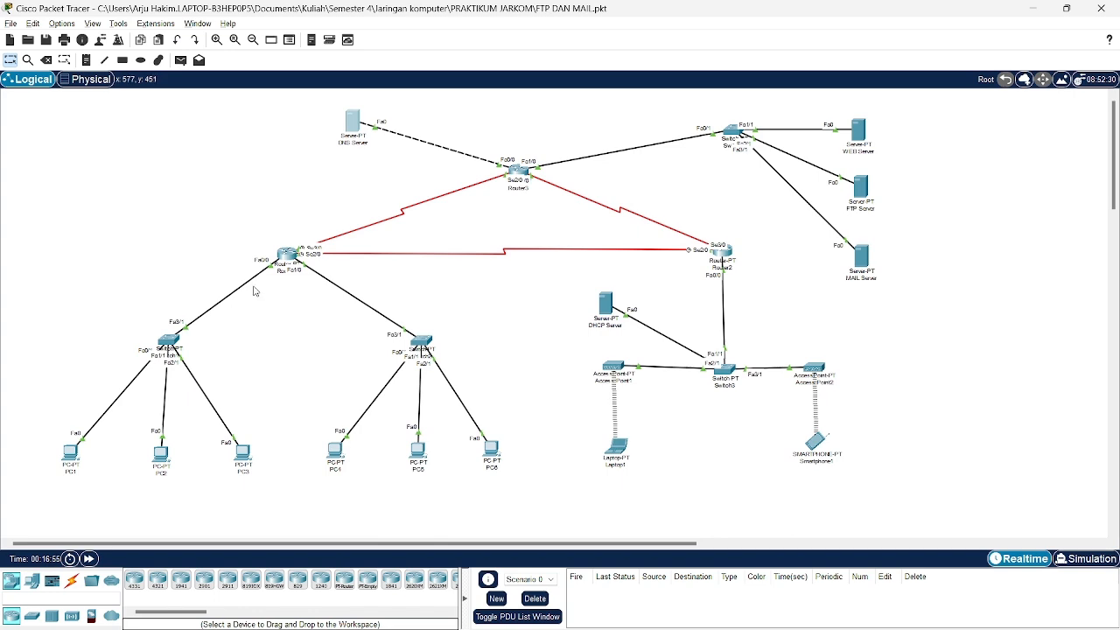
Run nslookup mailku.com on PC1 and highlight the answer resolving to 43.43.43.4 via 33.33.33.1.
left_click(70, 452)
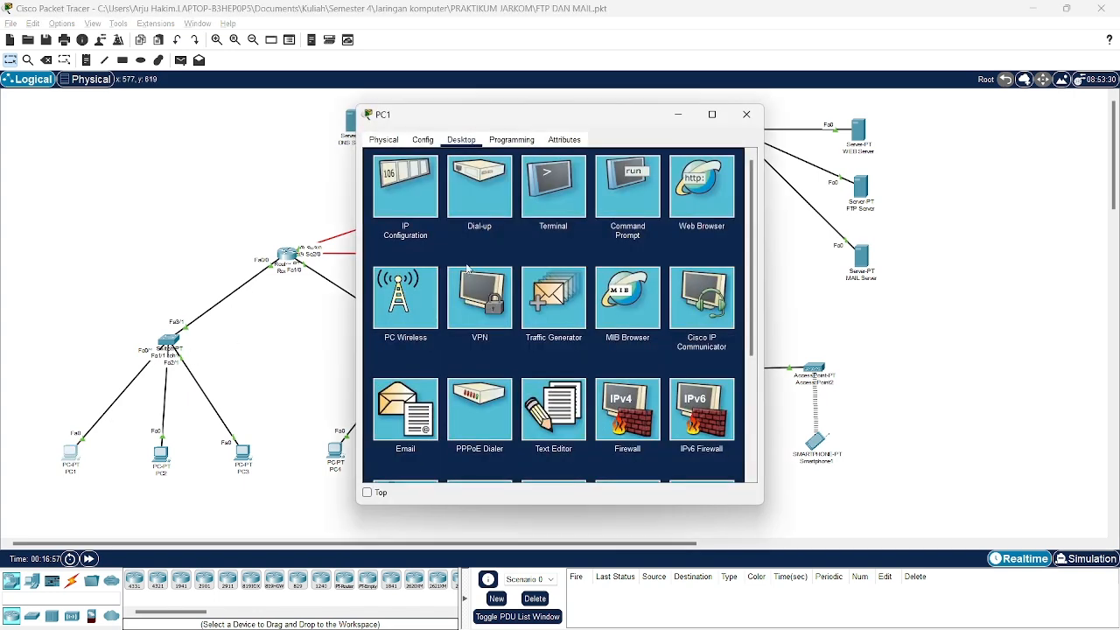
left_click(545, 223)
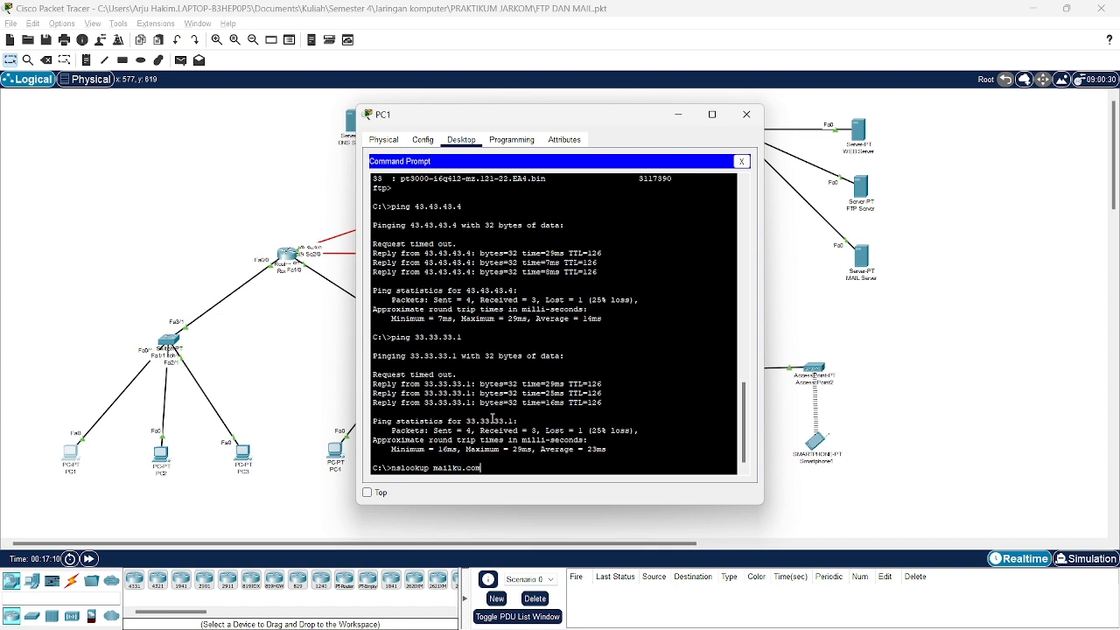
key("Return")
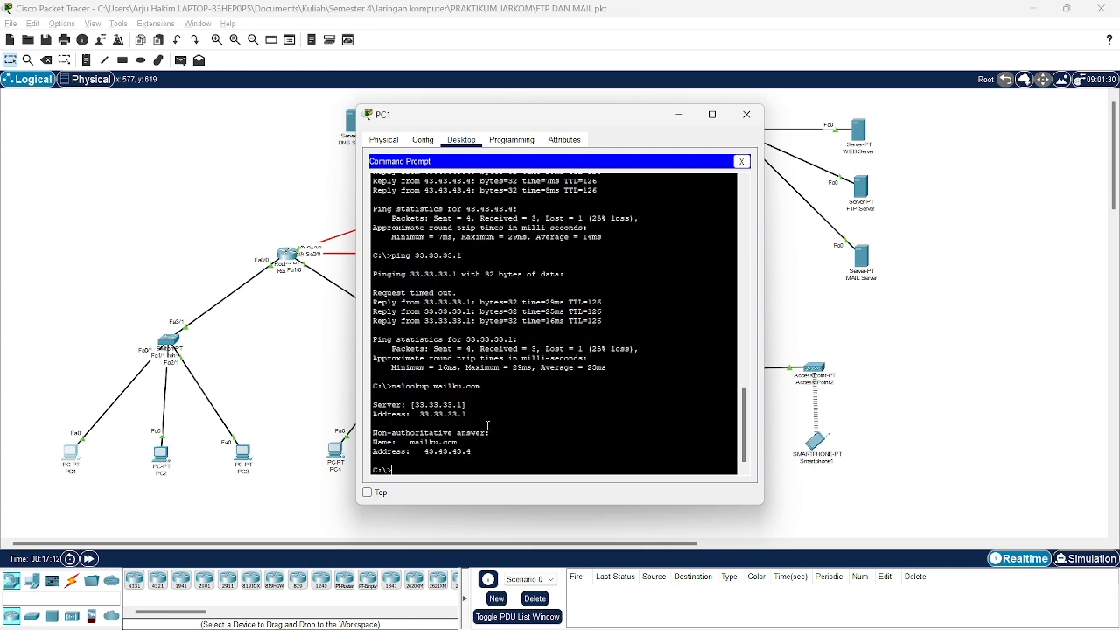
left_click_drag(490, 455, 373, 442)
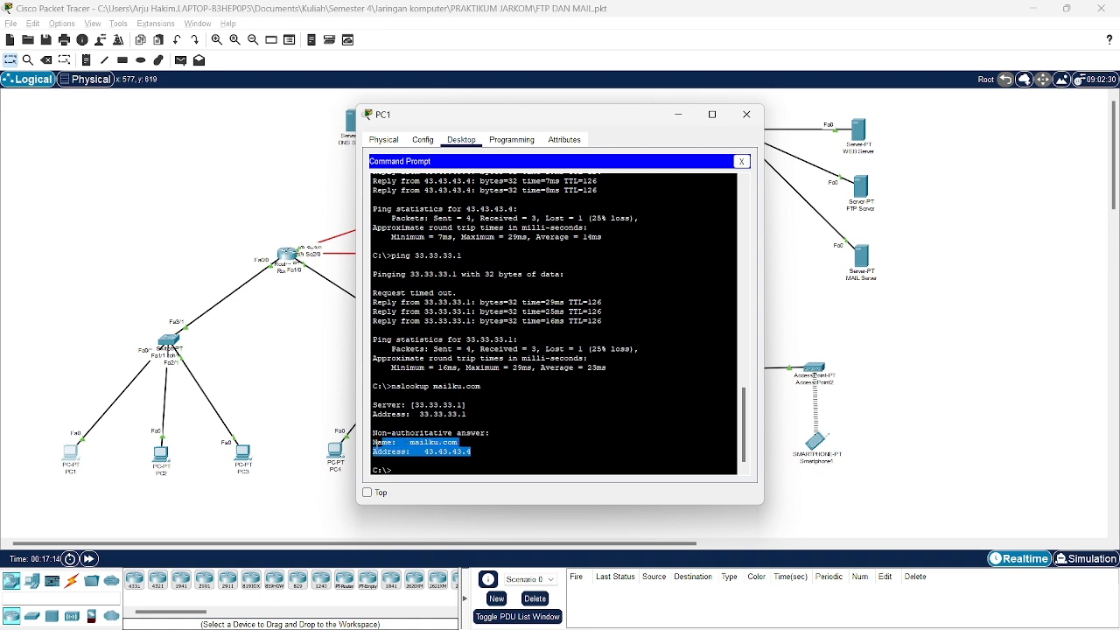
left_click(471, 455)
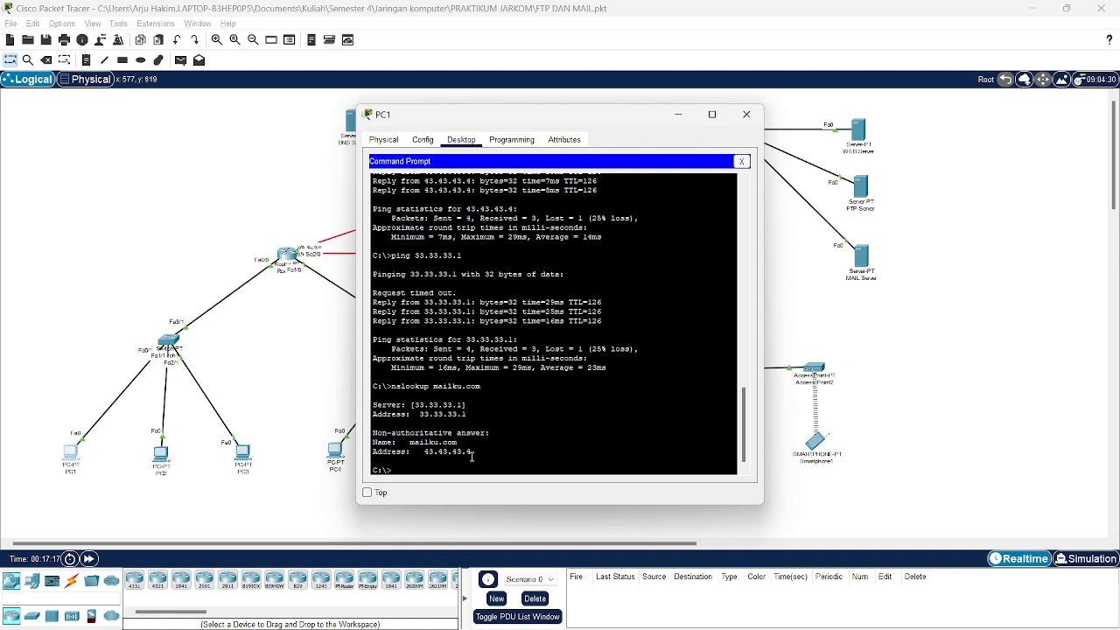
left_click_drag(473, 453, 410, 443)
Run nslookup mailku.com on Laptop1, confirming 43.43.43.4 via 33.33.33.1, then close the window.
left_click(746, 114)
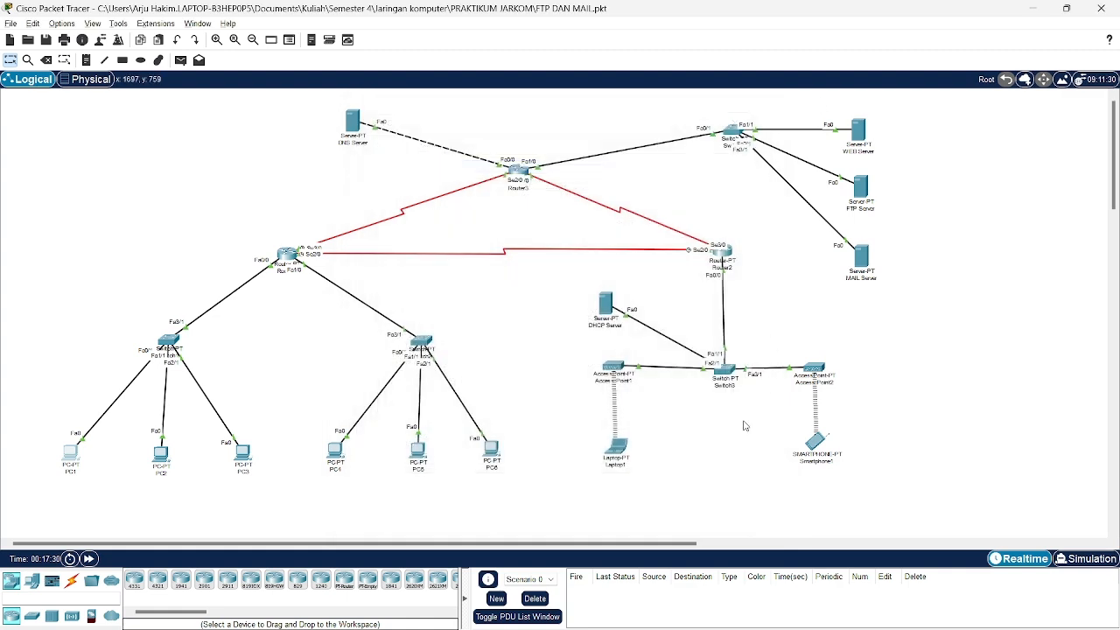
left_click(615, 450)
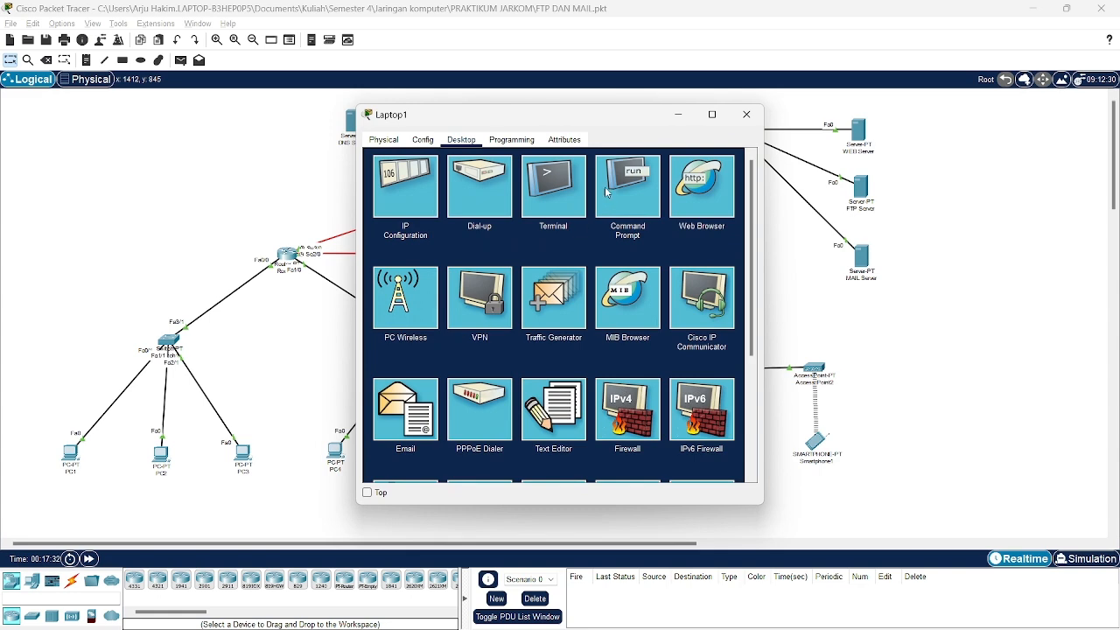
left_click(630, 187)
scroll(516, 421, "down", 5)
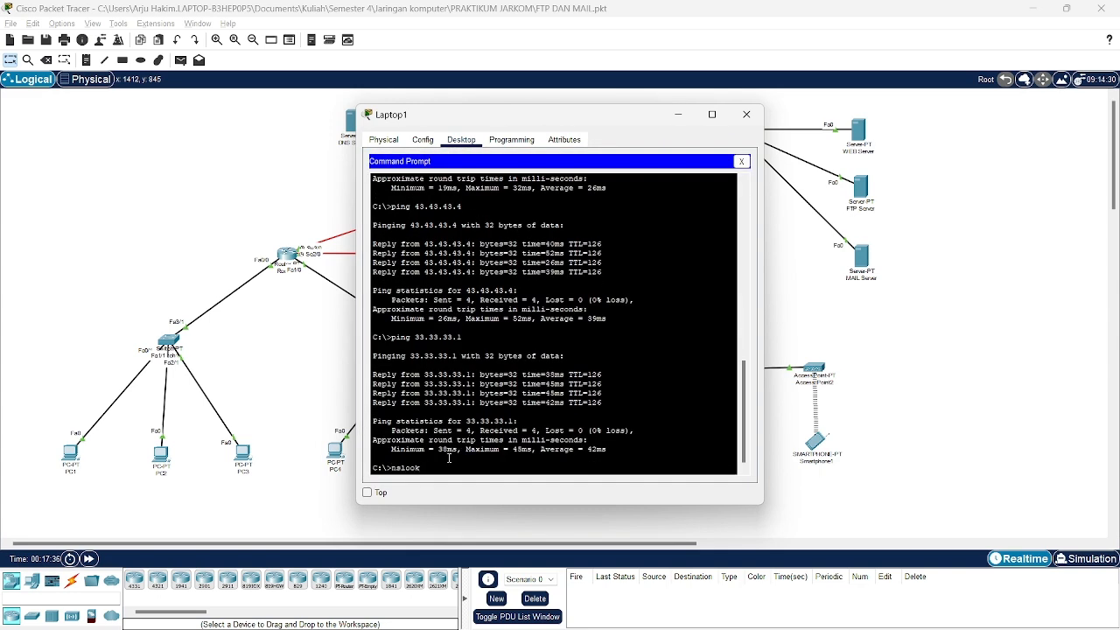
type("nslookup mailku.com")
key("Return")
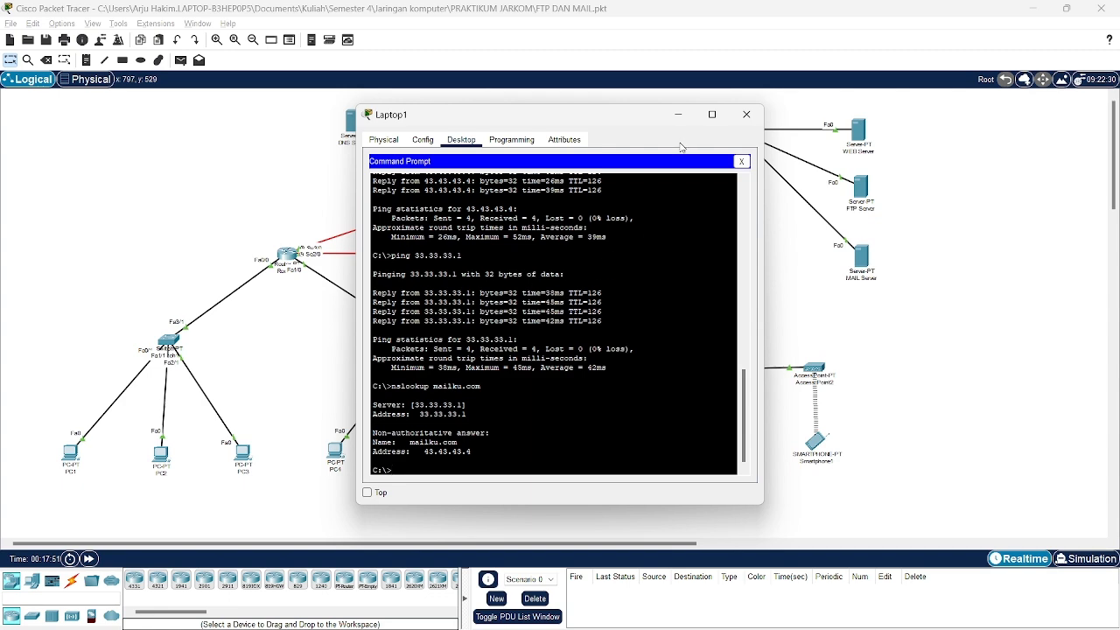
left_click(756, 118)
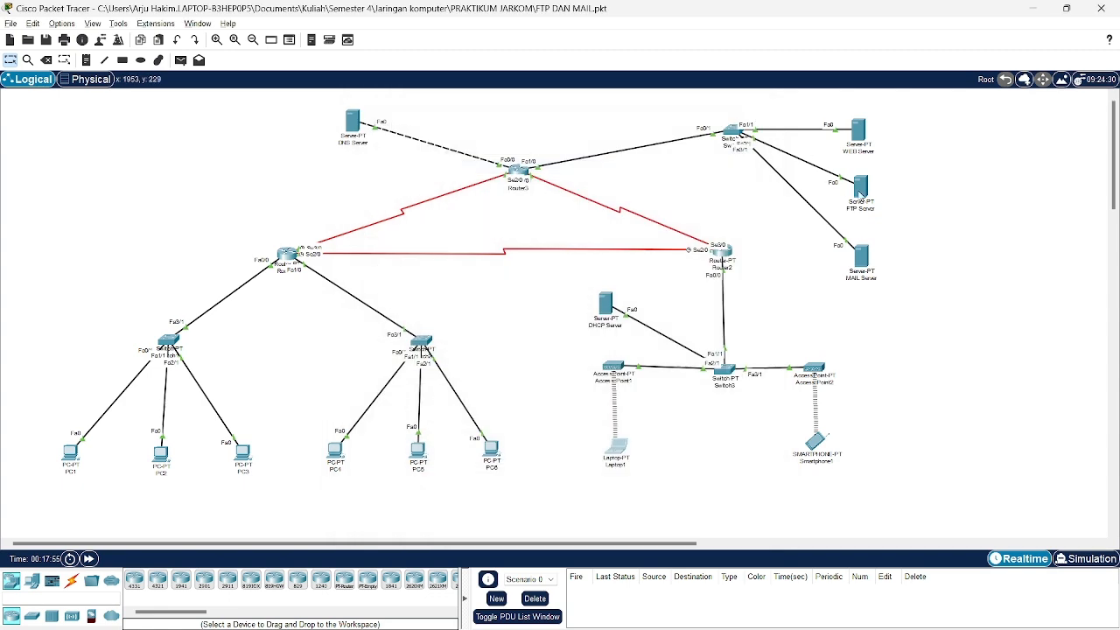
Open the MAIL Server's EMAIL service and review the user1 and user2 accounts.
left_click(864, 267)
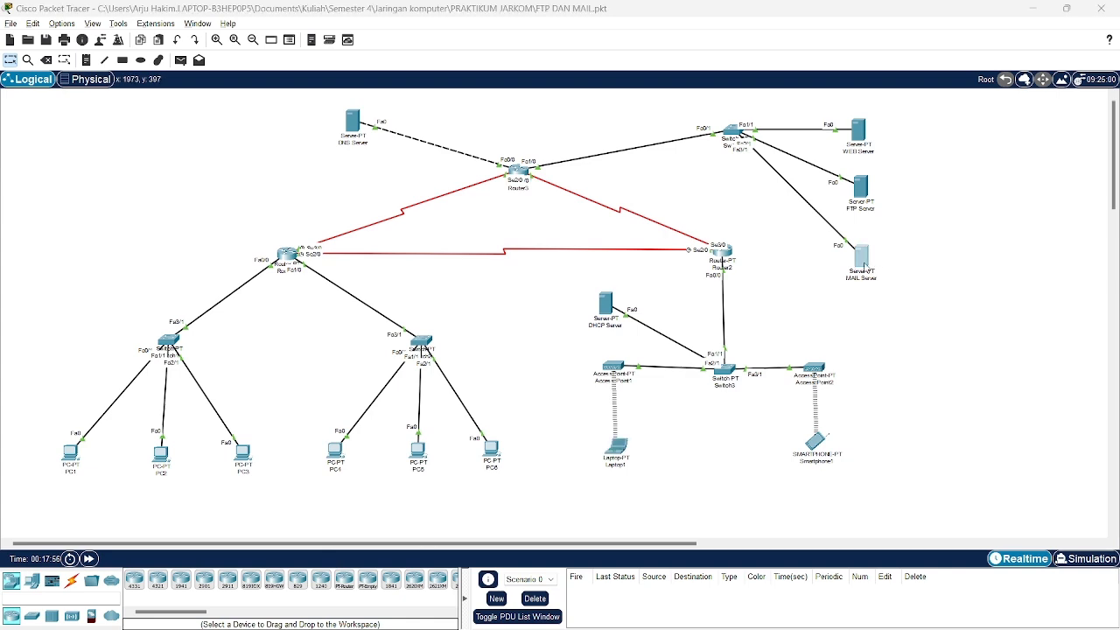
scroll(497, 276, "down", 2)
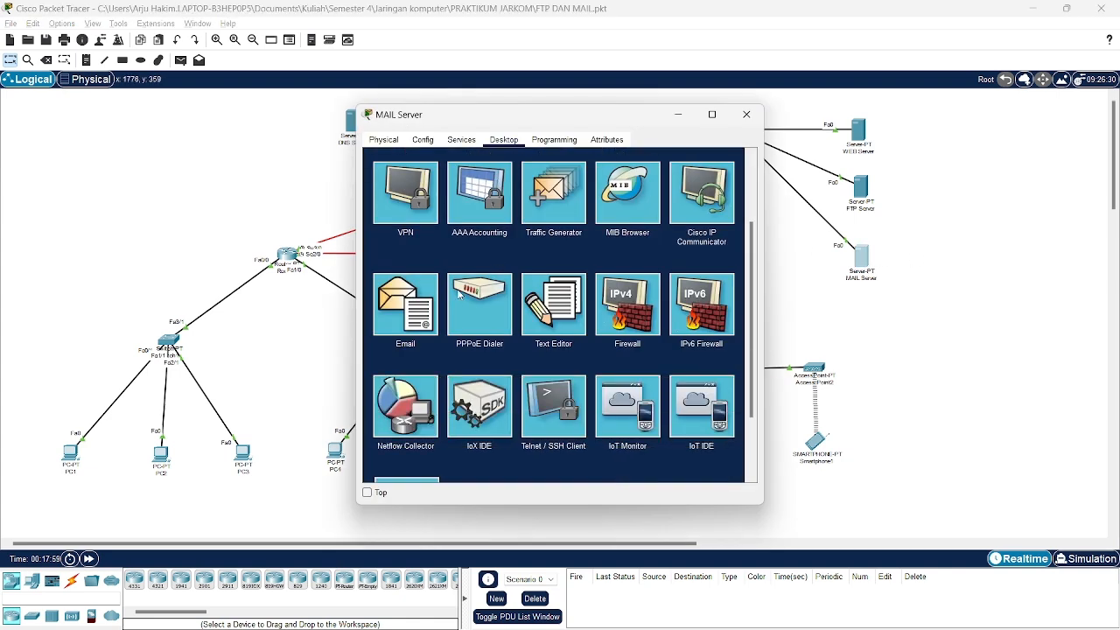
left_click(460, 140)
left_click(405, 277)
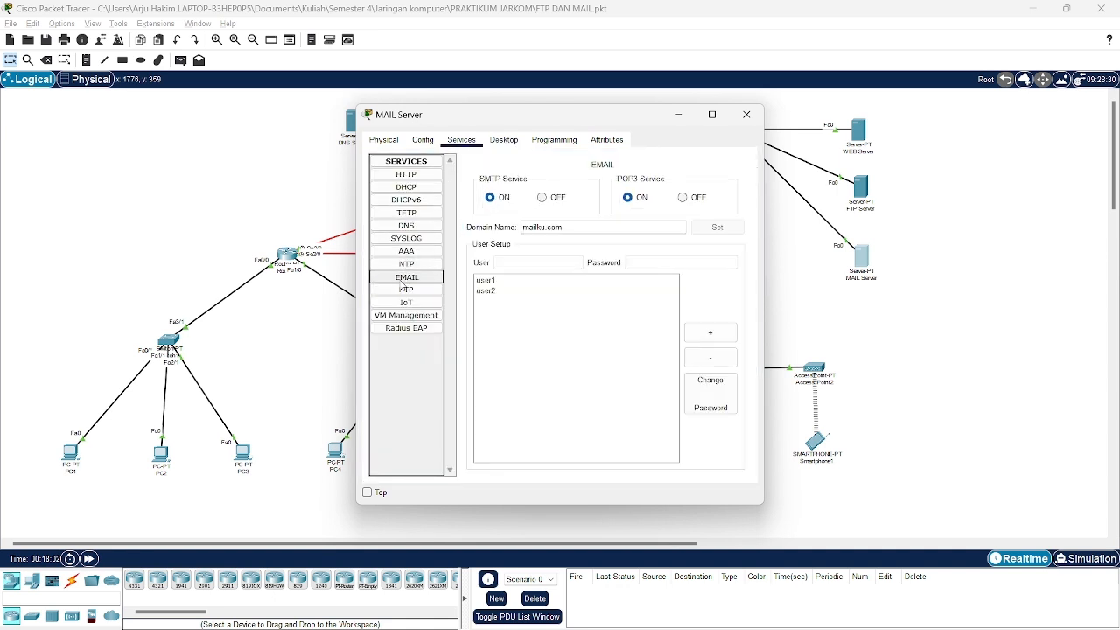
left_click(492, 281)
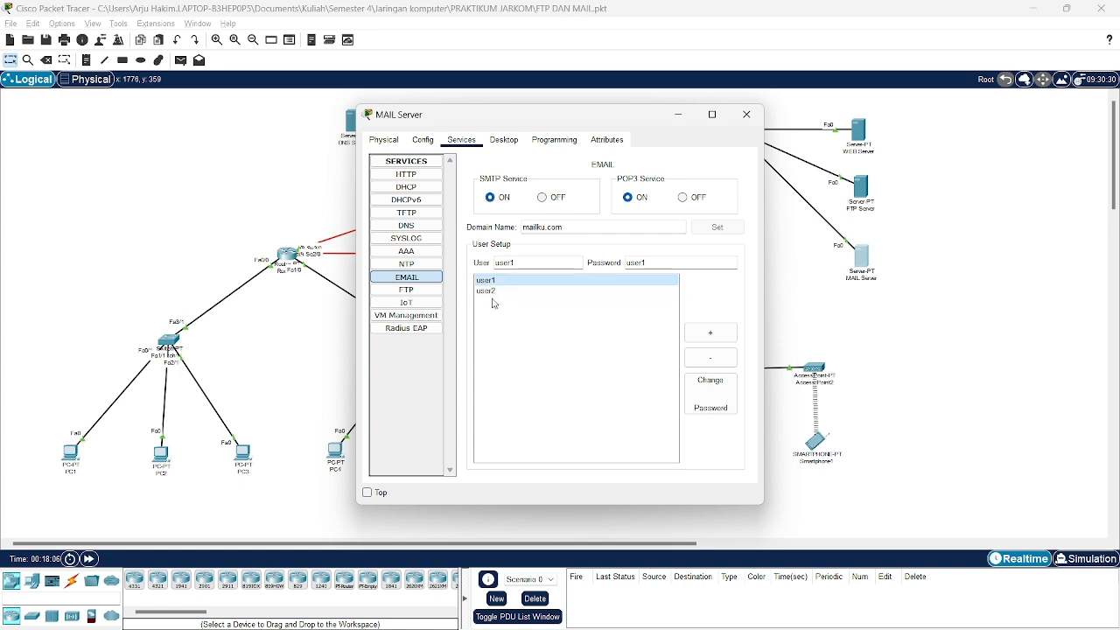
left_click(490, 291)
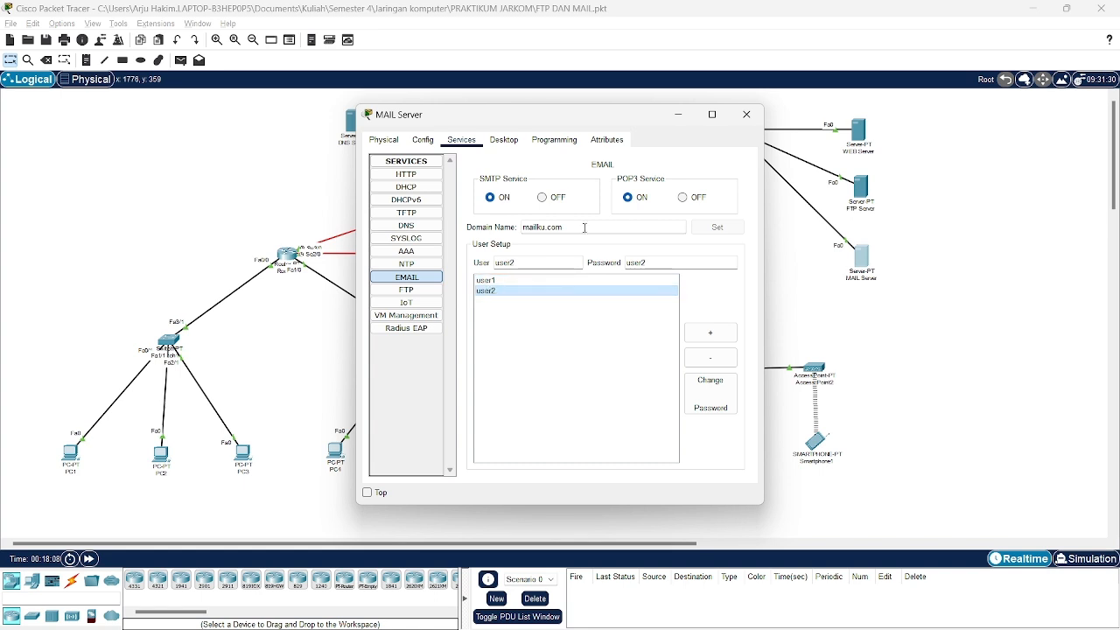
Add a trial user3 account, delete it again, and close the MAIL Server window.
left_click(533, 262)
key("BackSpace")
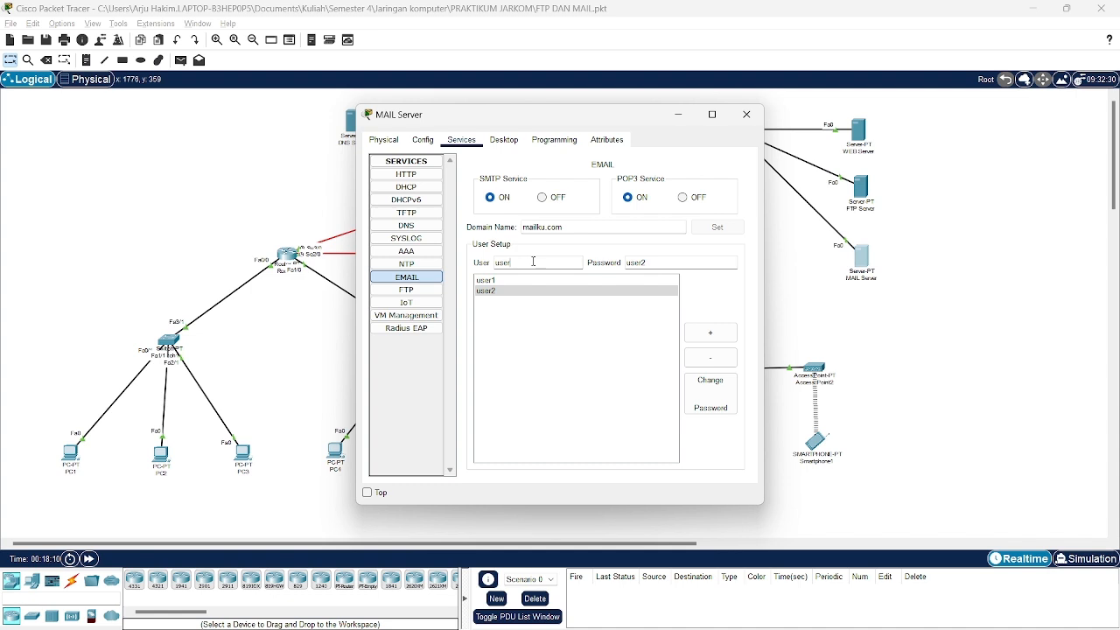
type("3")
left_click(660, 262)
key("BackSpace")
left_click(712, 334)
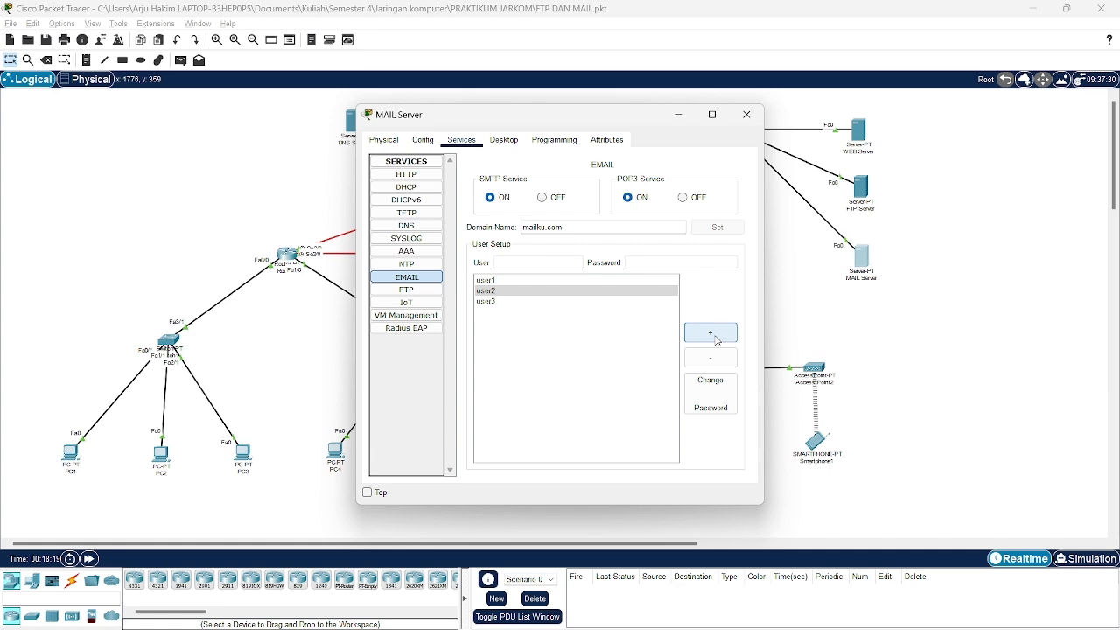
left_click(509, 303)
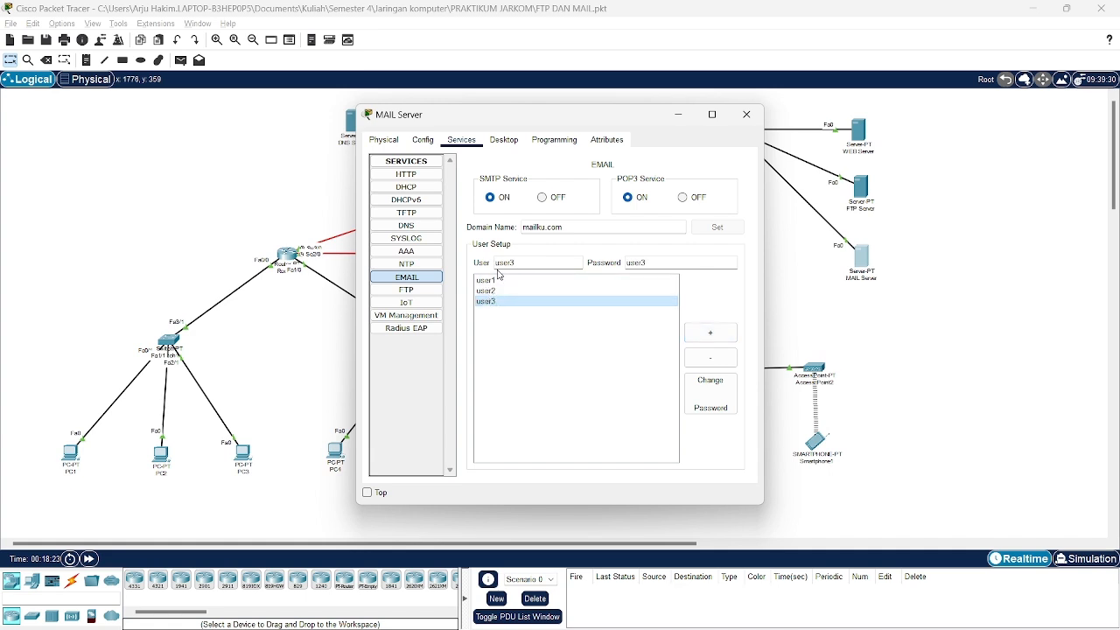
left_click(714, 357)
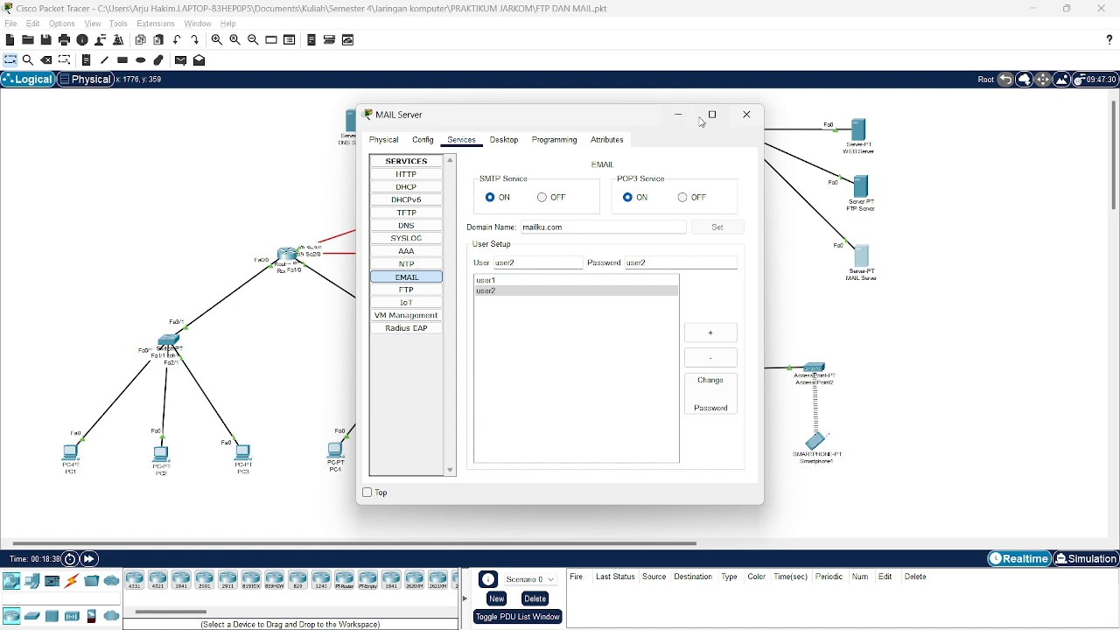
left_click(746, 114)
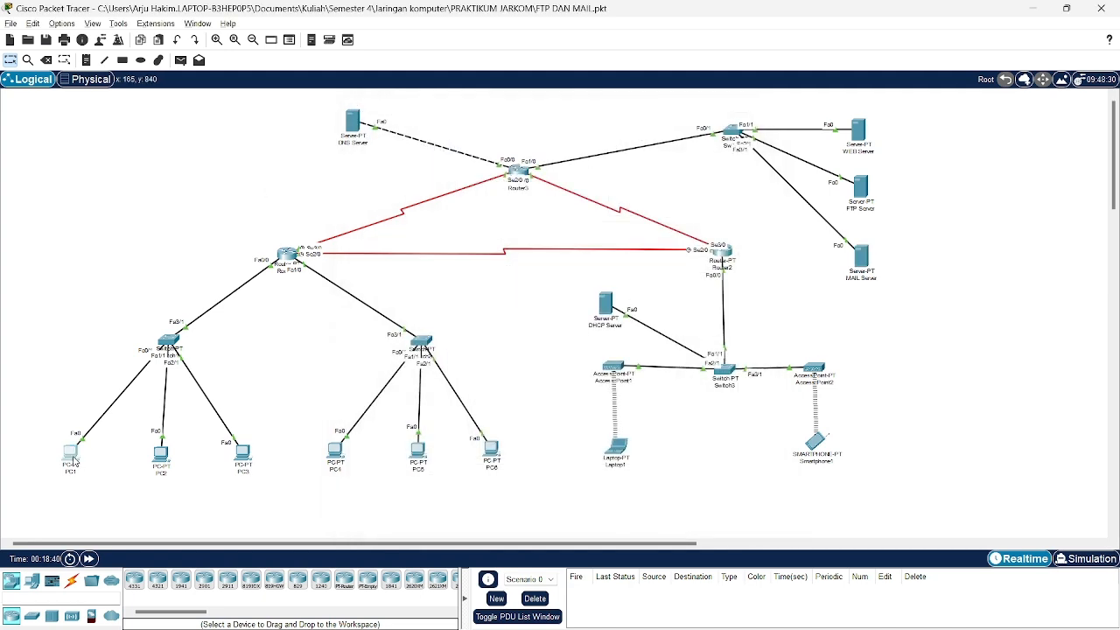
Open PC1's Email client and its Configure Mail account settings.
left_click(74, 456)
scroll(559, 347, "down", 2)
scroll(559, 346, "up", 2)
left_click(408, 404)
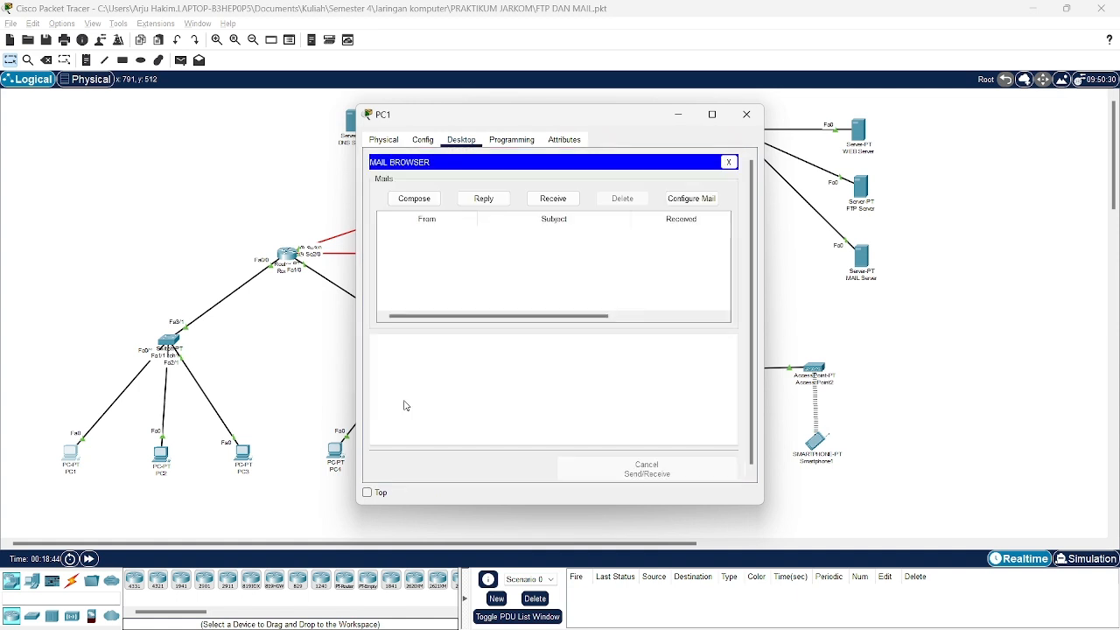
left_click(689, 197)
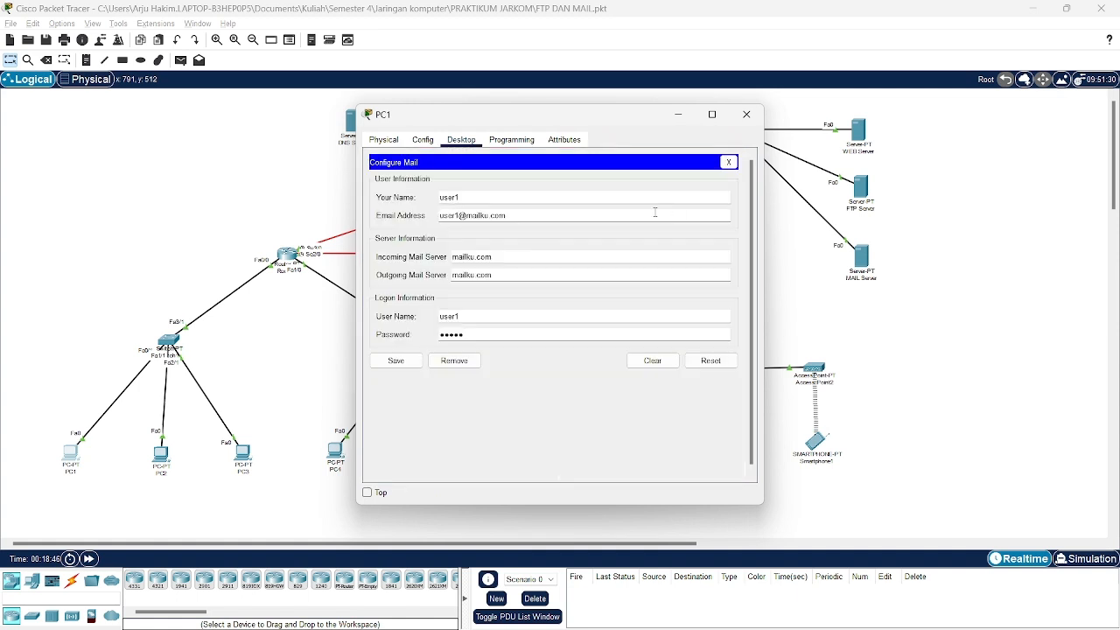
left_click_drag(476, 197, 441, 197)
left_click_drag(507, 217, 440, 218)
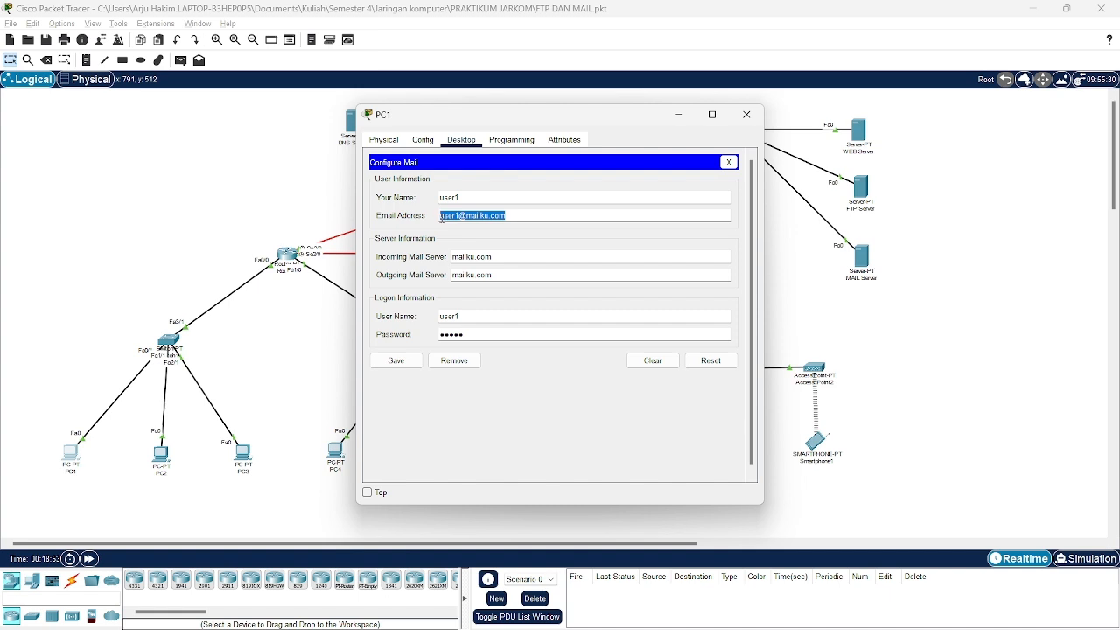
left_click_drag(523, 261, 465, 277)
left_click_drag(473, 317, 440, 335)
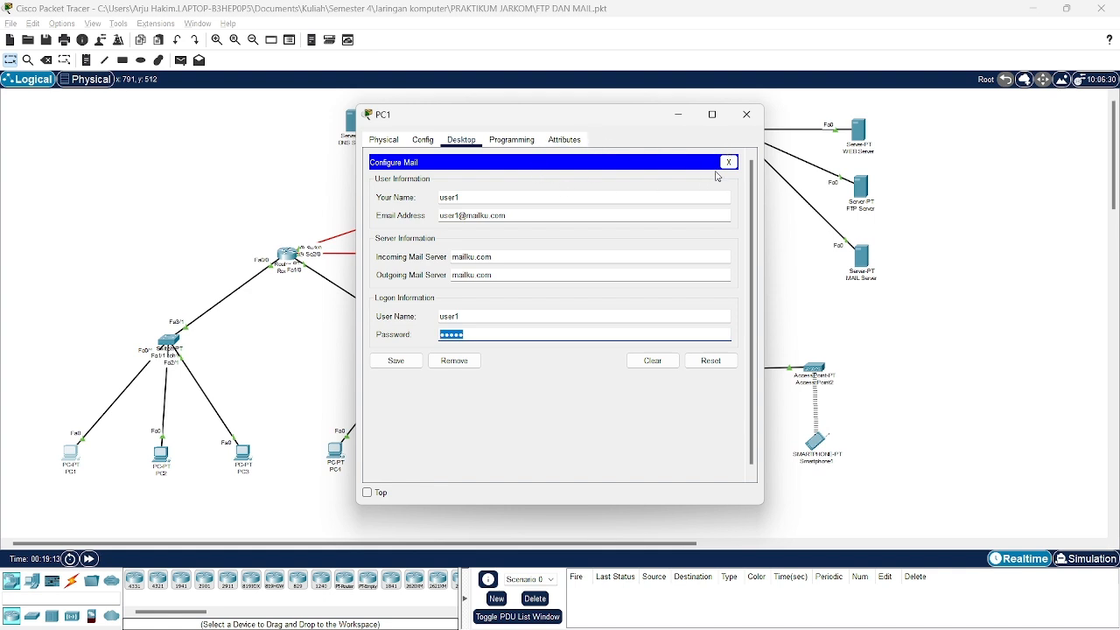
left_click(728, 163)
left_click(433, 202)
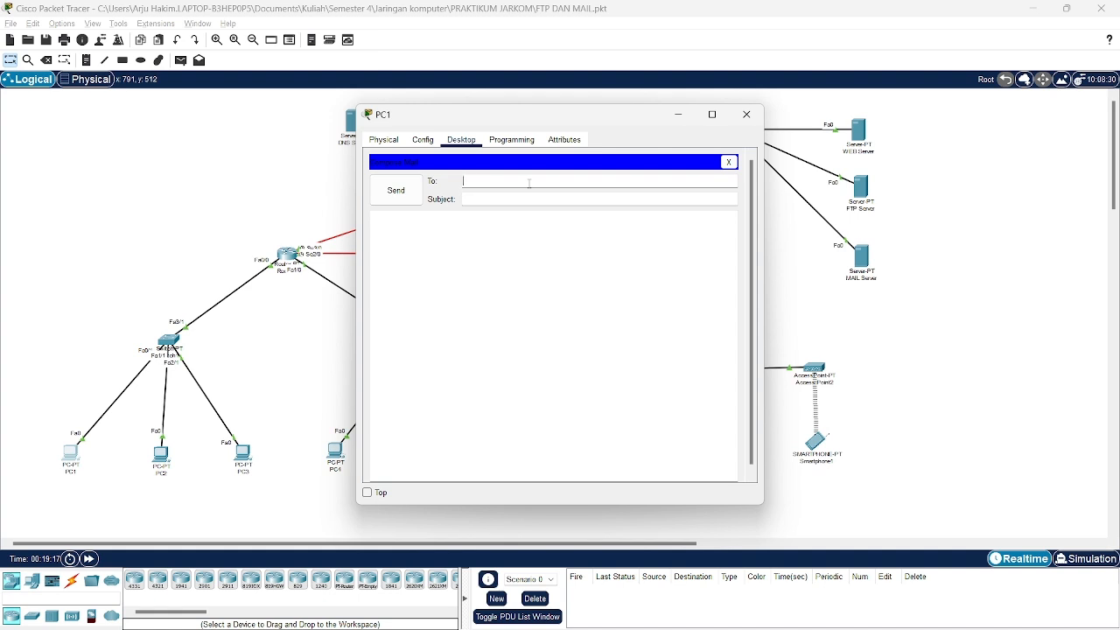
type("user2@mailku")
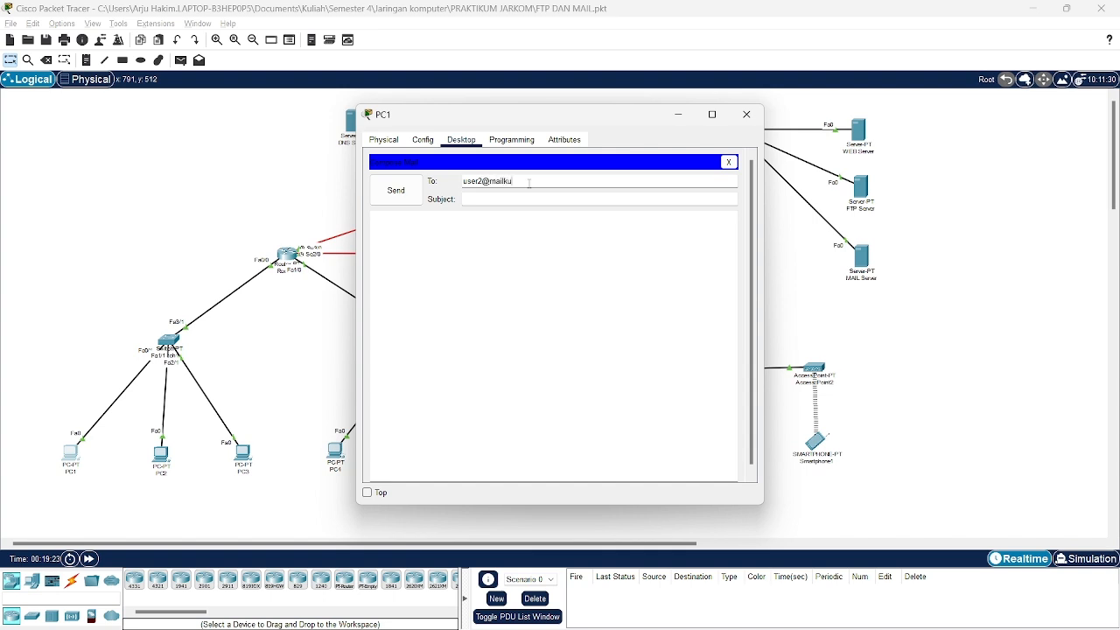
type(".com")
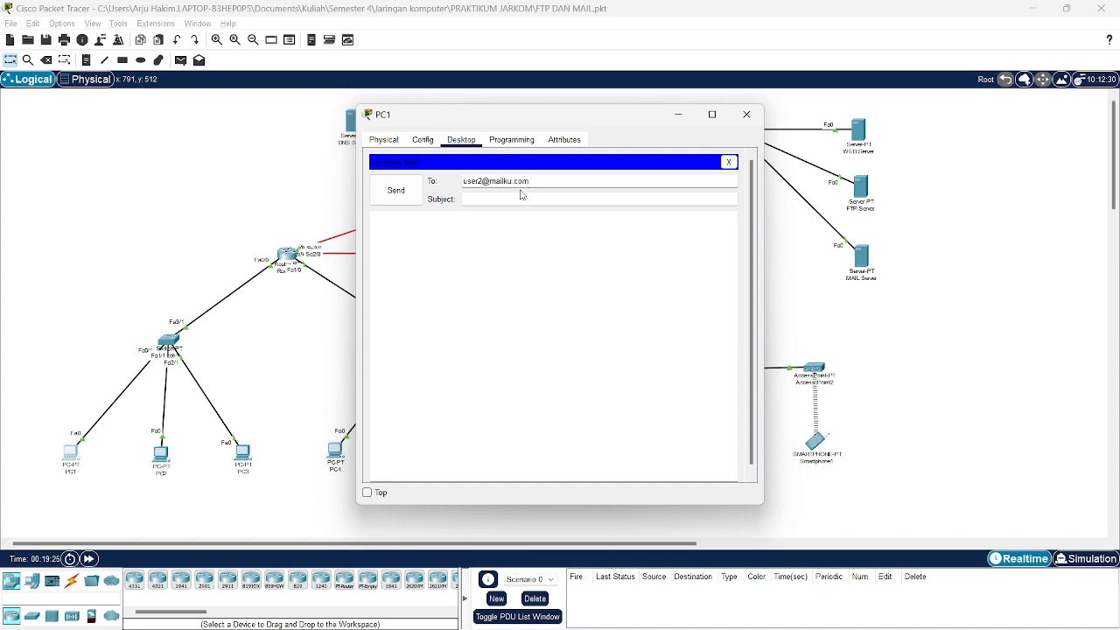
left_click(517, 199)
type("e")
key("BackSpace")
type("test")
left_click(493, 229)
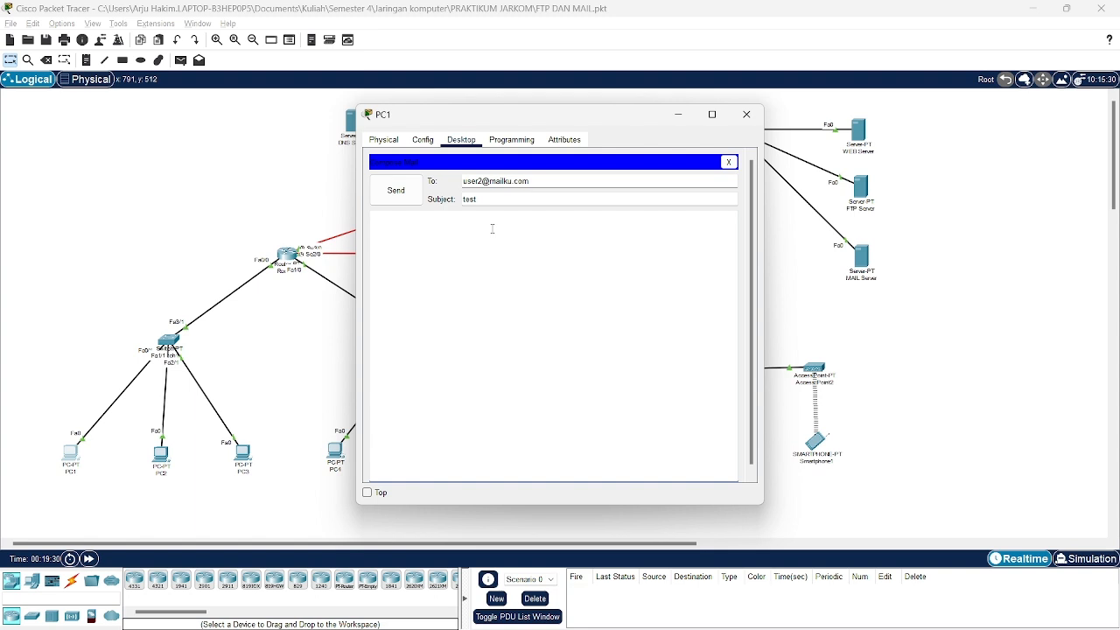
type("ini pesan dari pc1")
left_click(408, 200)
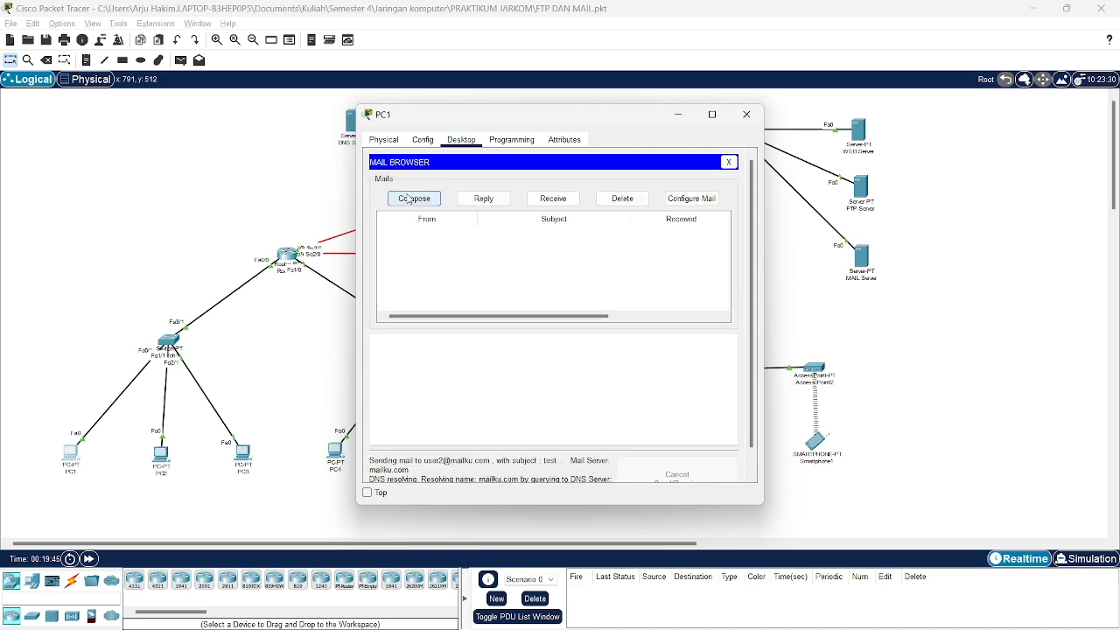
Close PC1 and open Laptop1's Email client account settings.
left_click(746, 115)
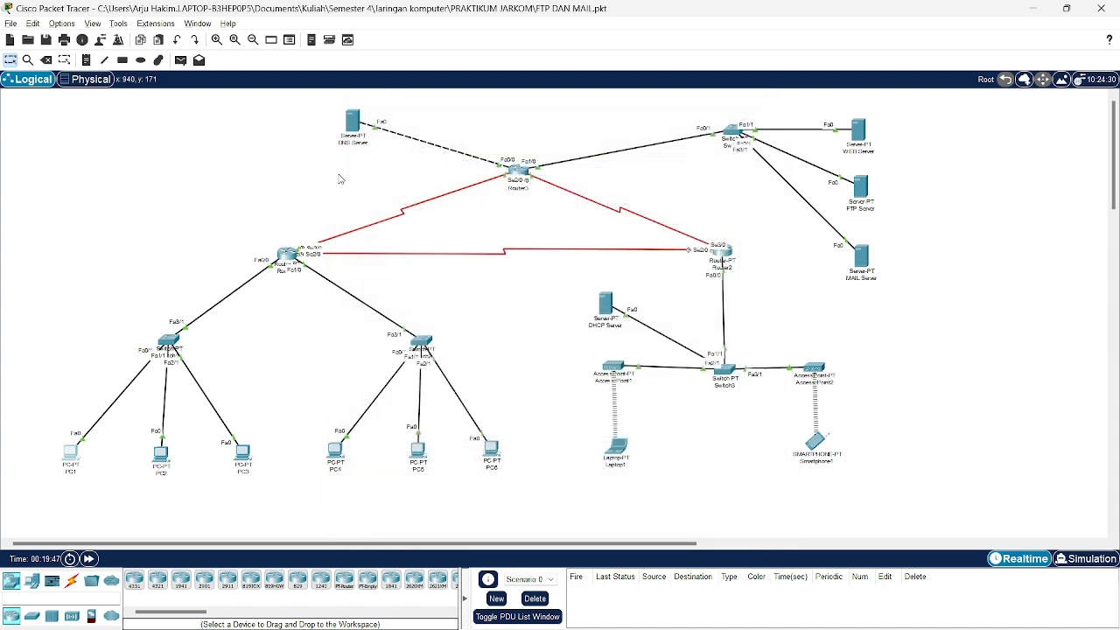
left_click(602, 459)
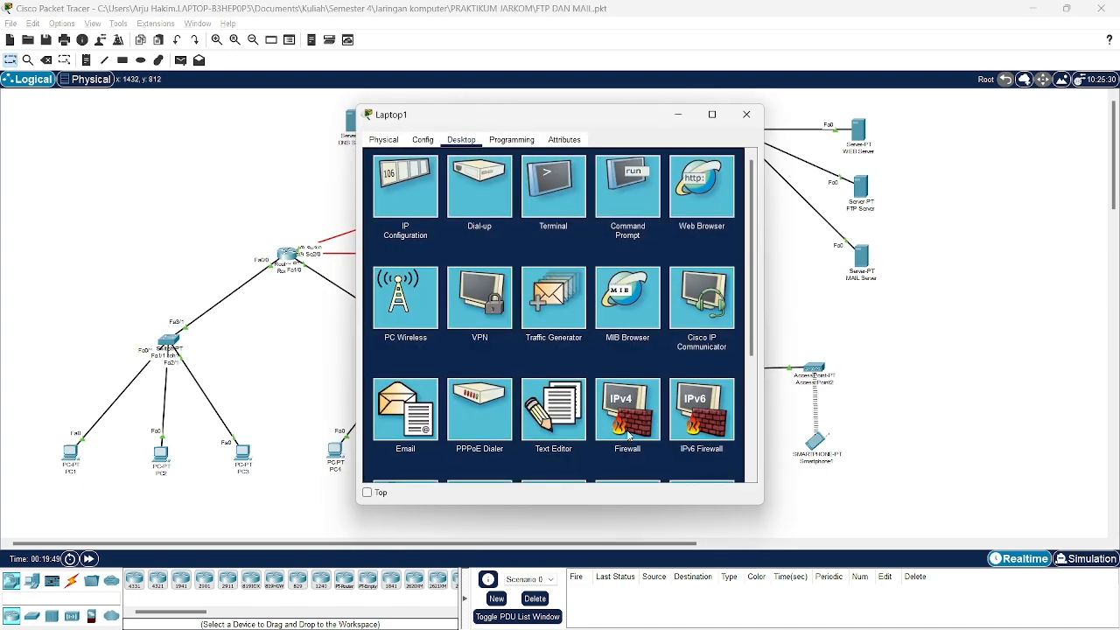
scroll(480, 274, "down", 2)
scroll(480, 275, "up", 1)
scroll(529, 284, "down", 1)
left_click(405, 315)
left_click(700, 193)
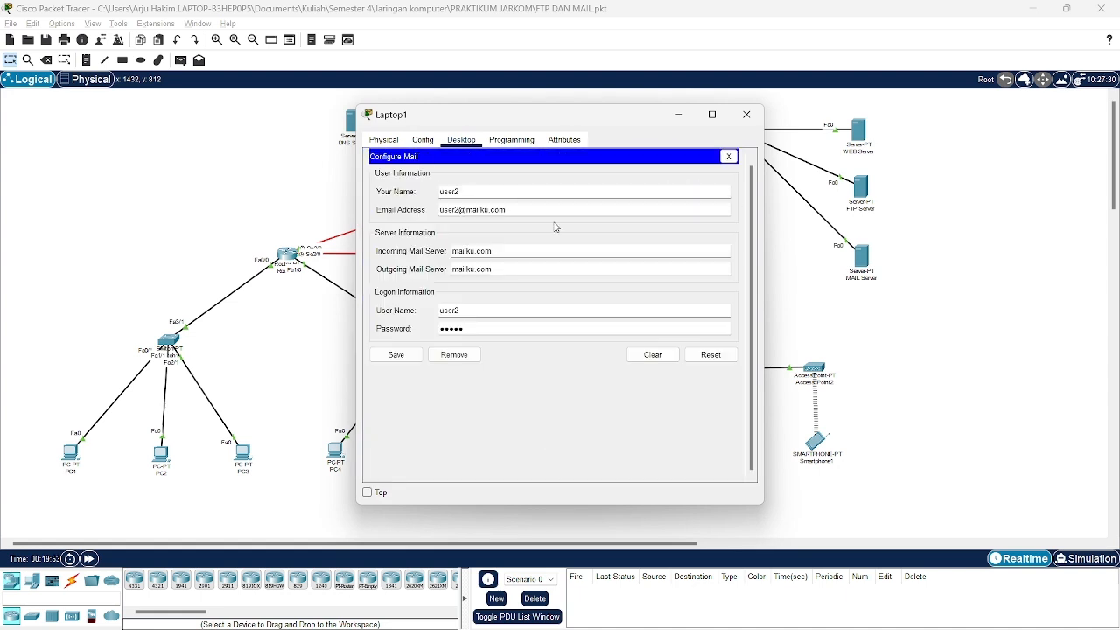
double_click(469, 192)
left_click(521, 210)
left_click_drag(522, 210, 437, 210)
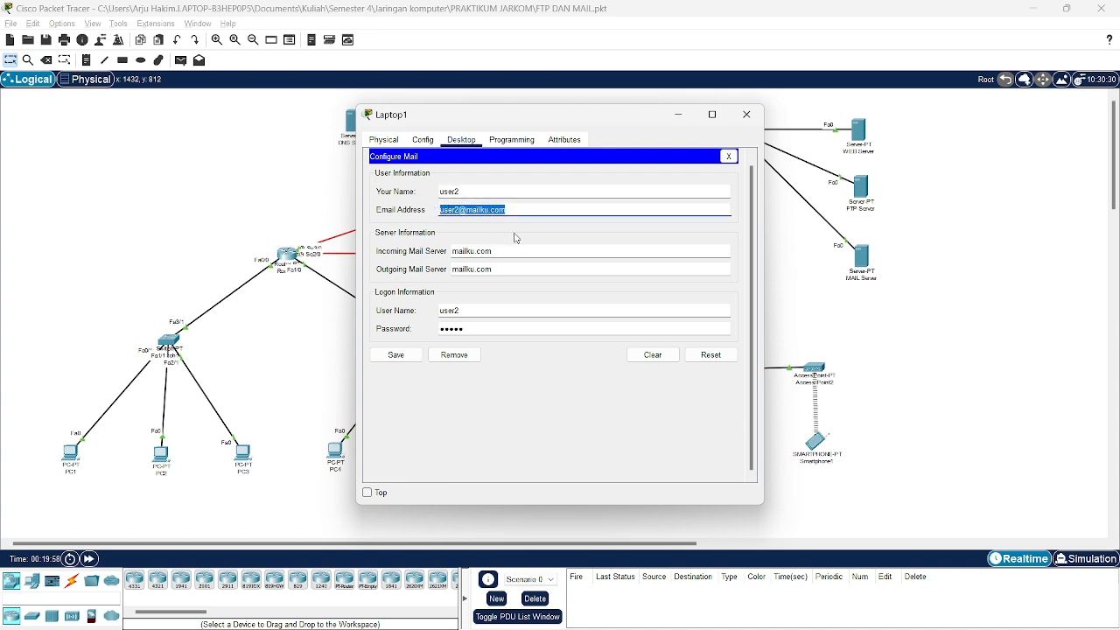
left_click_drag(504, 250, 467, 264)
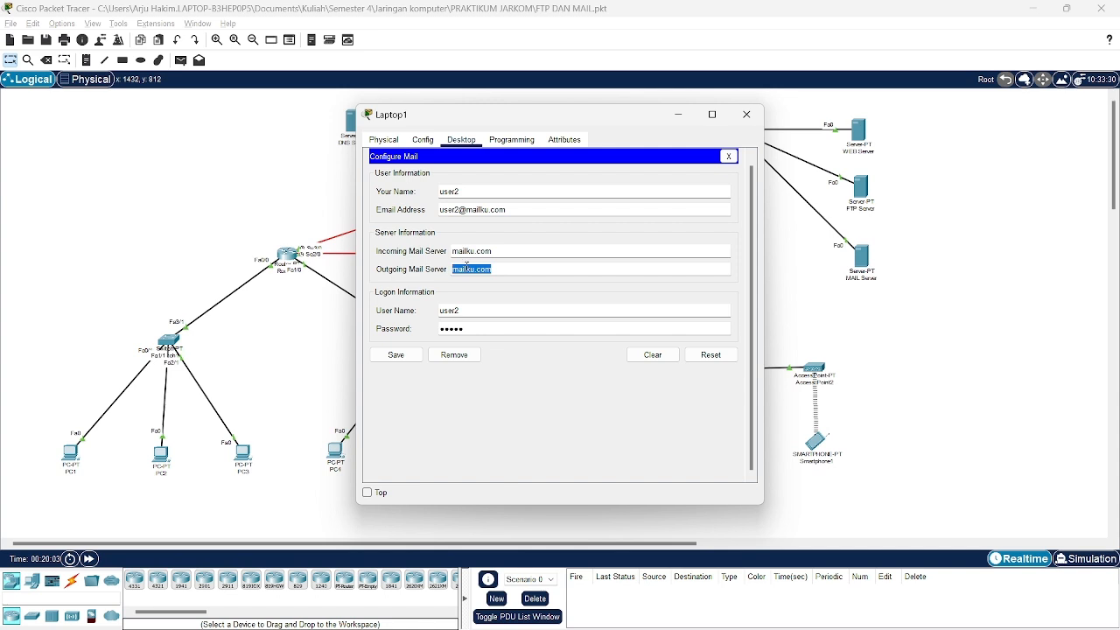
left_click_drag(476, 312, 440, 330)
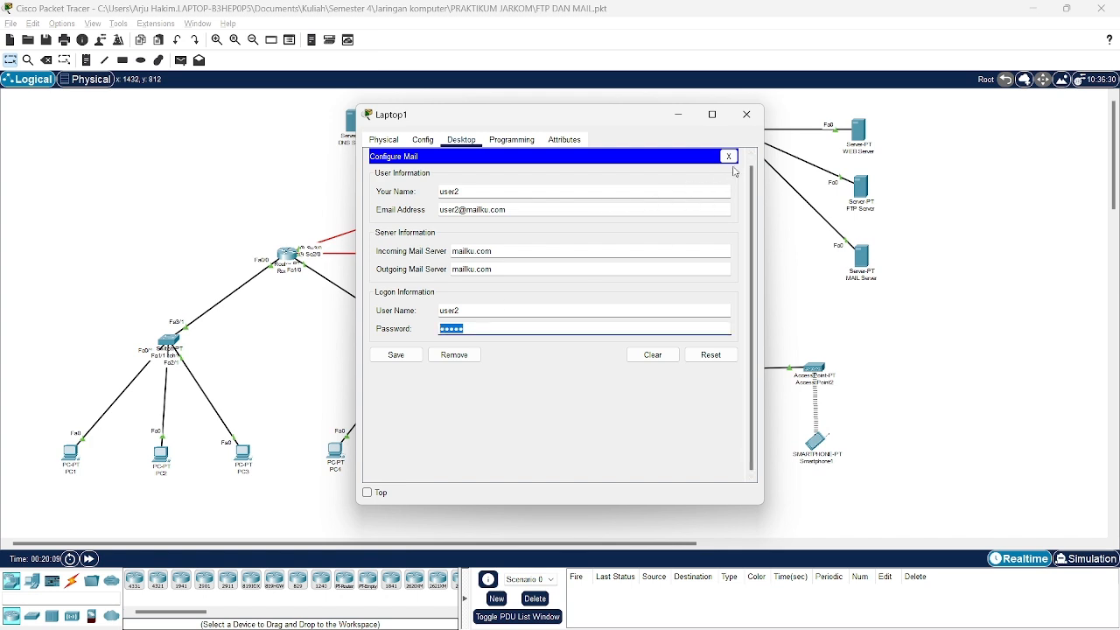
left_click(729, 156)
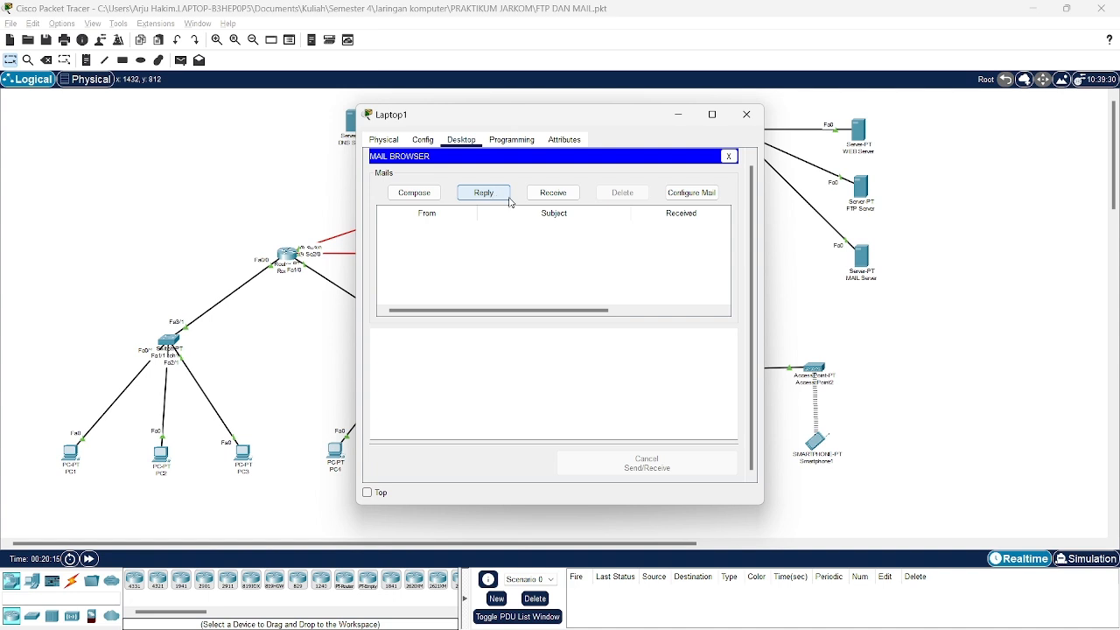
Start a new email, discard it, and shift Laptop1's window slightly right.
left_click(428, 196)
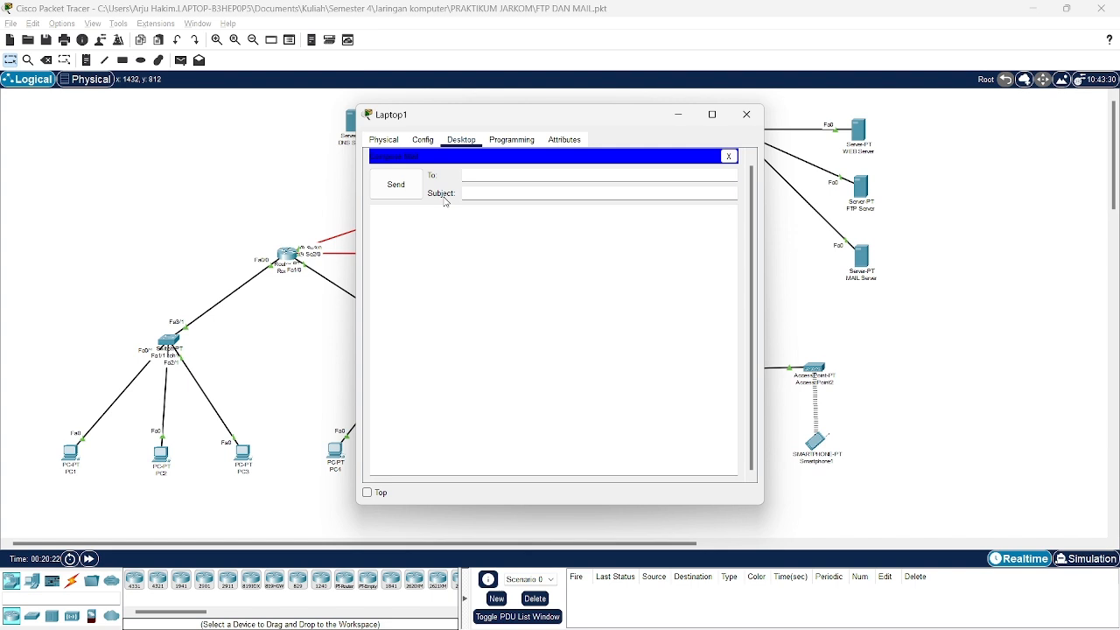
left_click(728, 156)
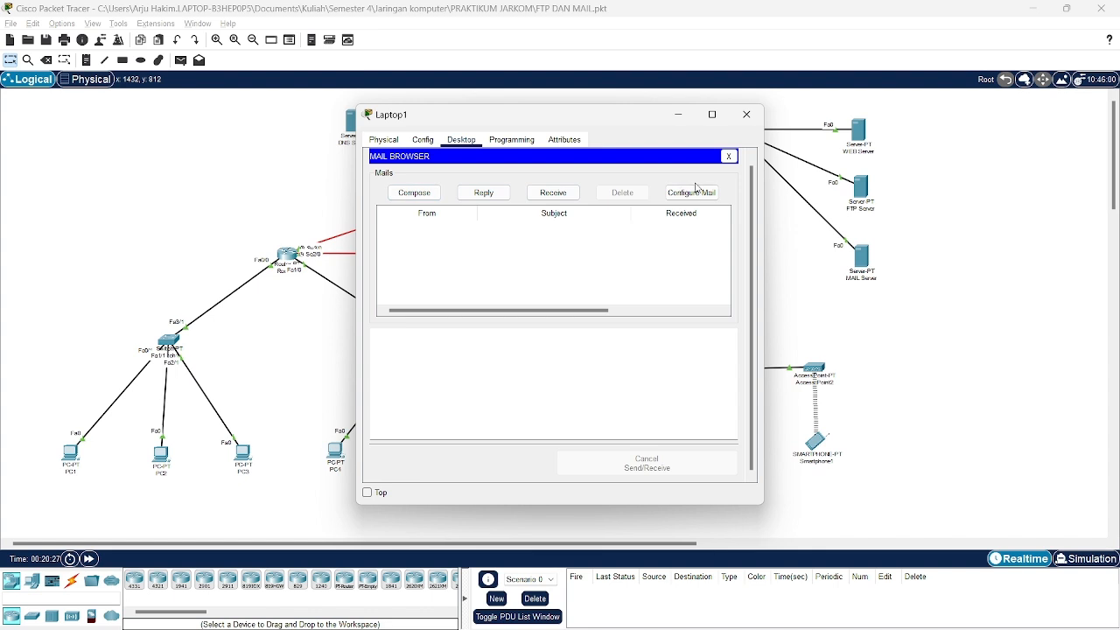
left_click_drag(475, 121, 509, 125)
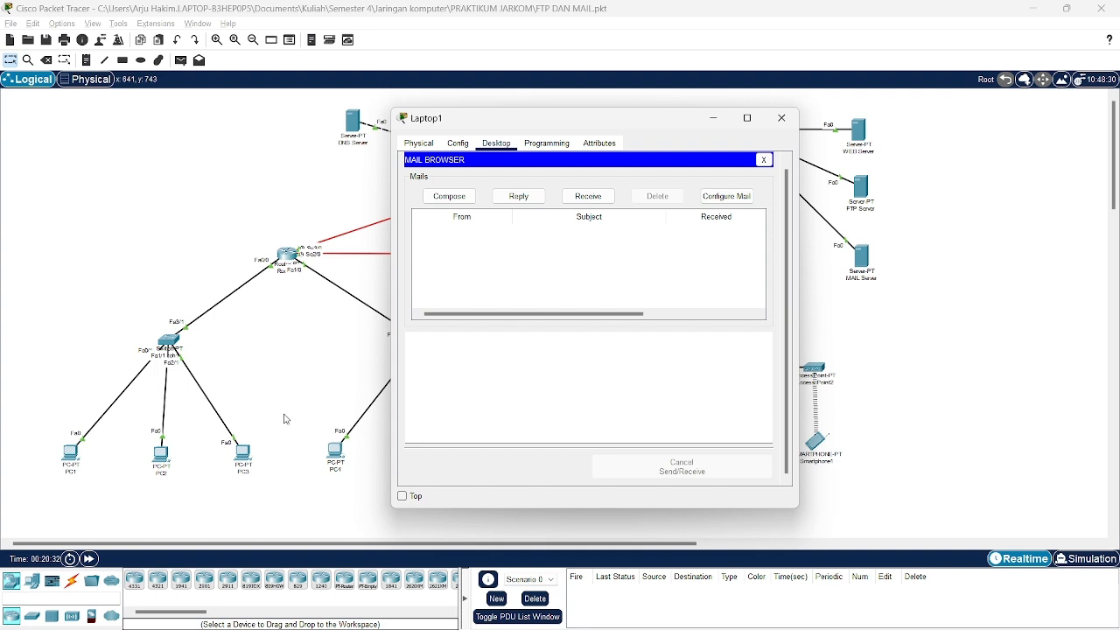
Receive and read PC1's 'test' mail ('ini pesan dari pc 1') on Laptop1.
left_click(588, 197)
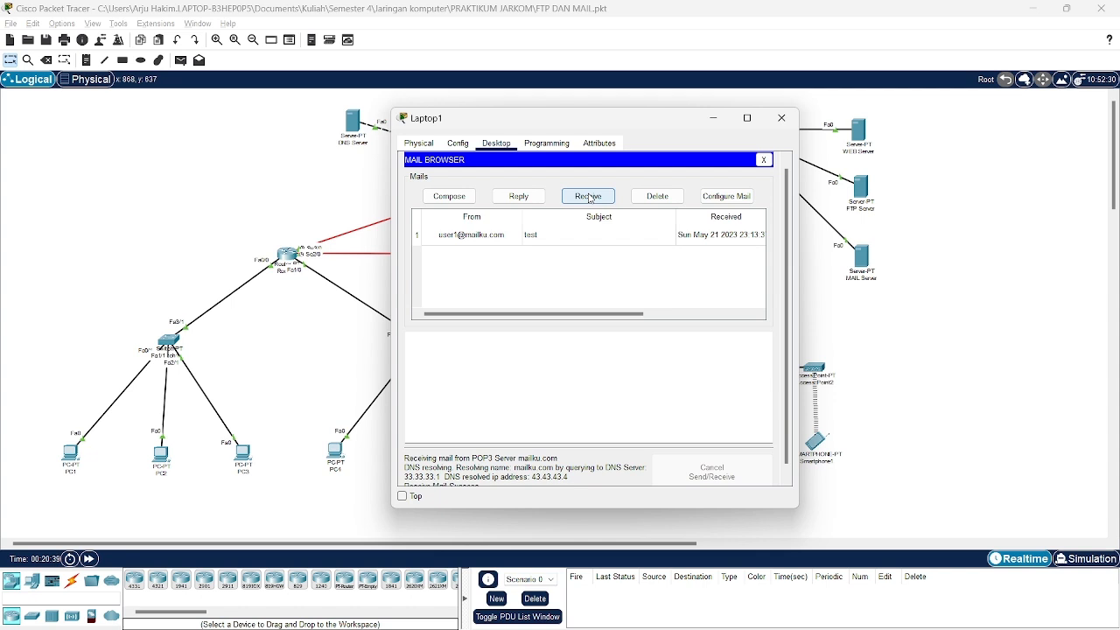
left_click(590, 236)
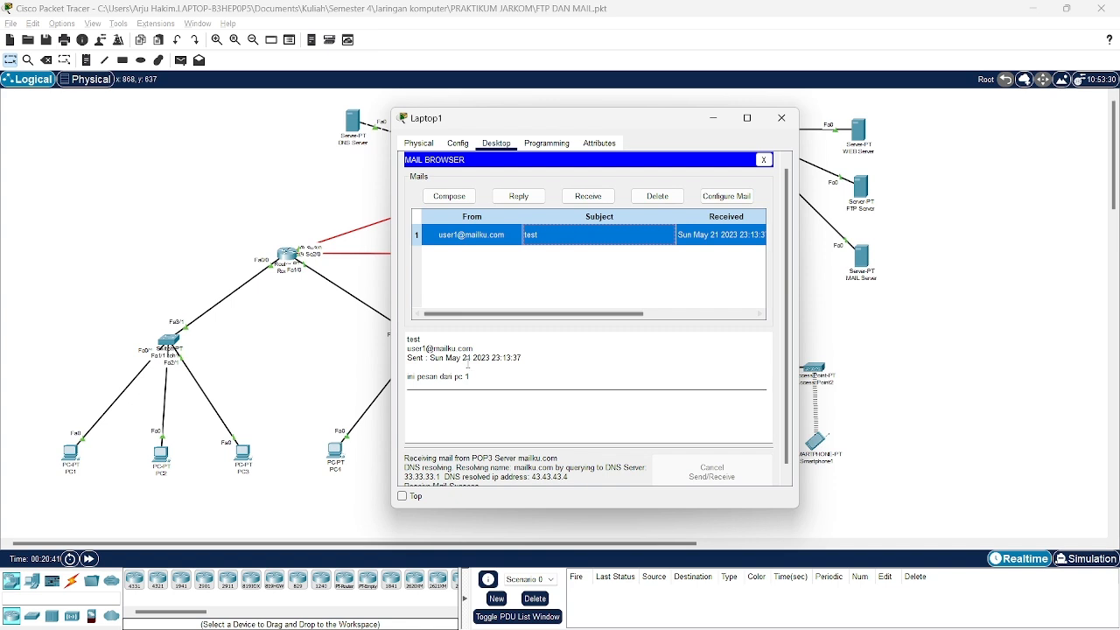
left_click_drag(473, 376, 418, 376)
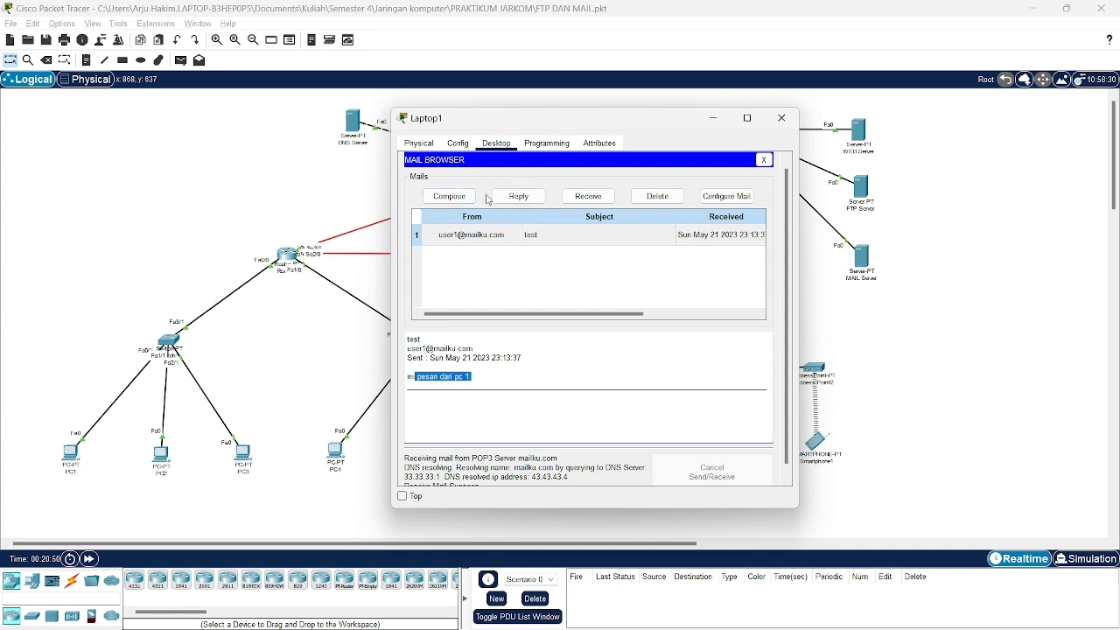
left_click(532, 196)
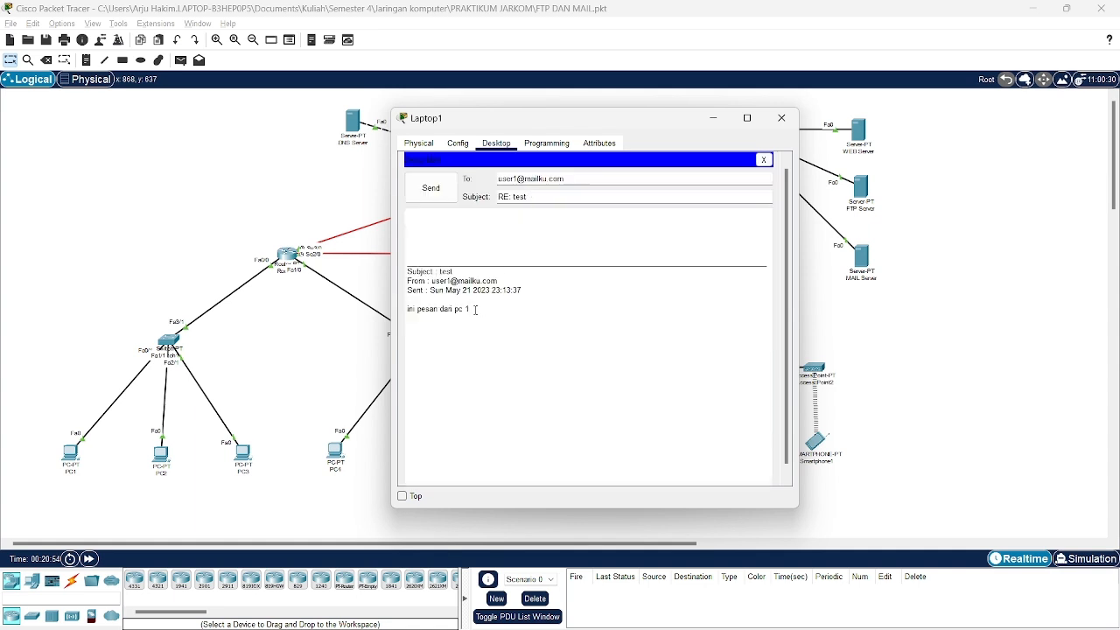
key("BackSpace")
key("BackSpace")
type("la")
left_click(431, 187)
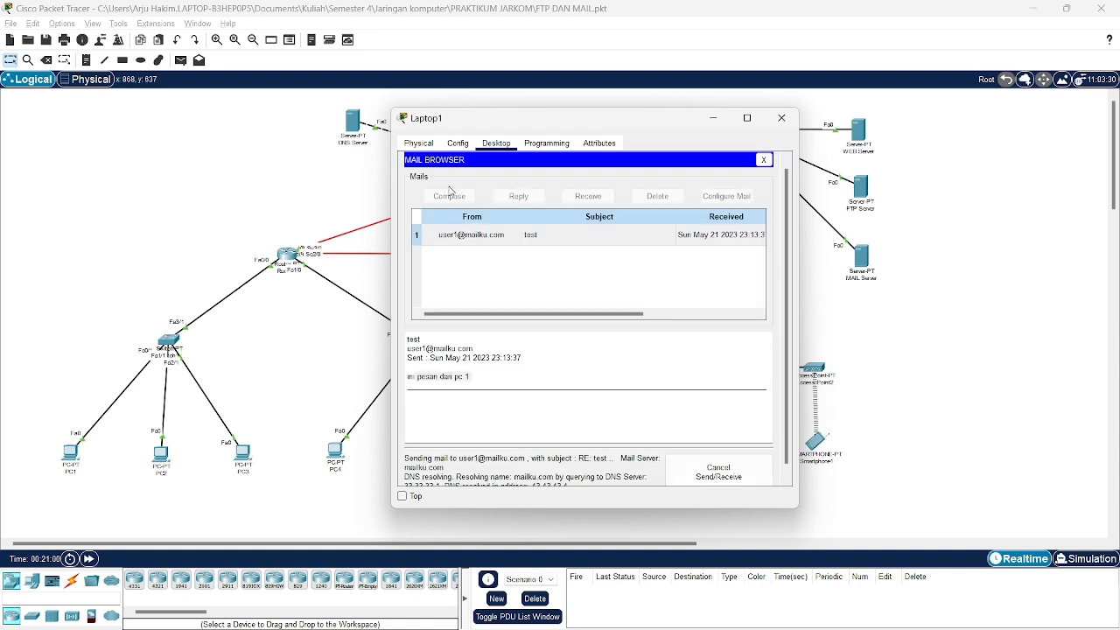
Close Laptop1, then on PC1 receive and read the 'RE: test' reply 'ini pesan dari laptop'.
left_click(781, 118)
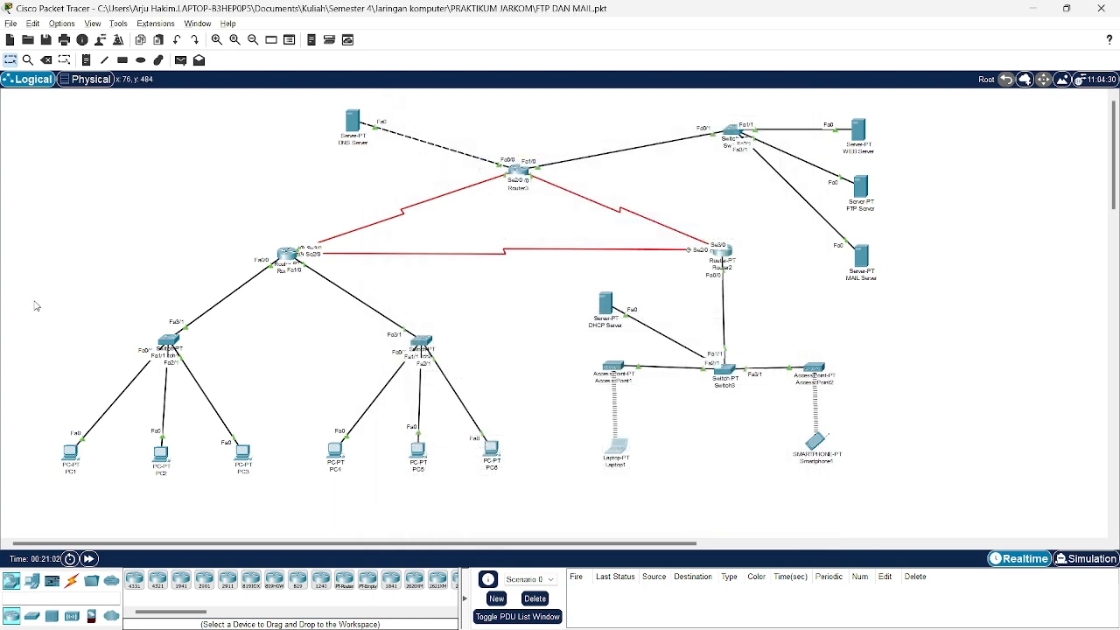
left_click(68, 466)
scroll(491, 310, "down", 3)
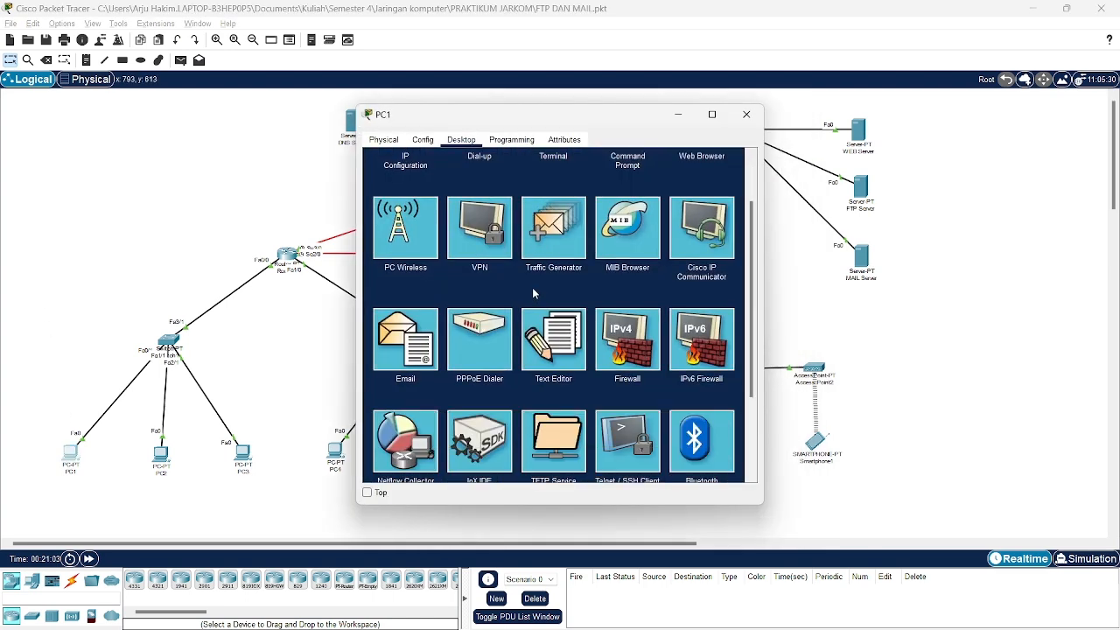
left_click(405, 364)
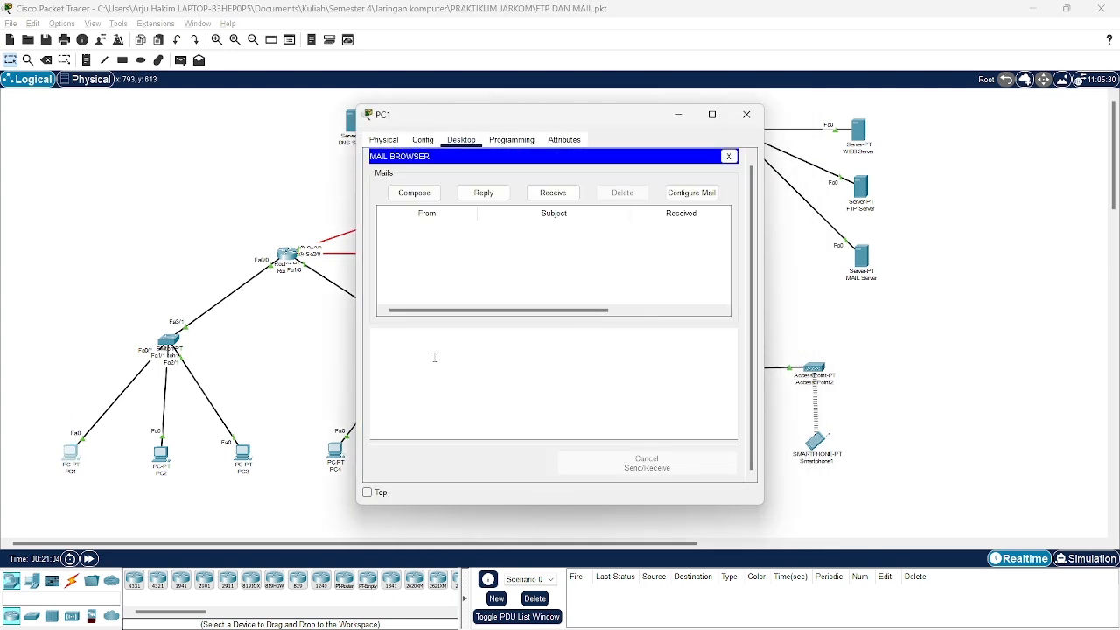
left_click(554, 194)
left_click(514, 234)
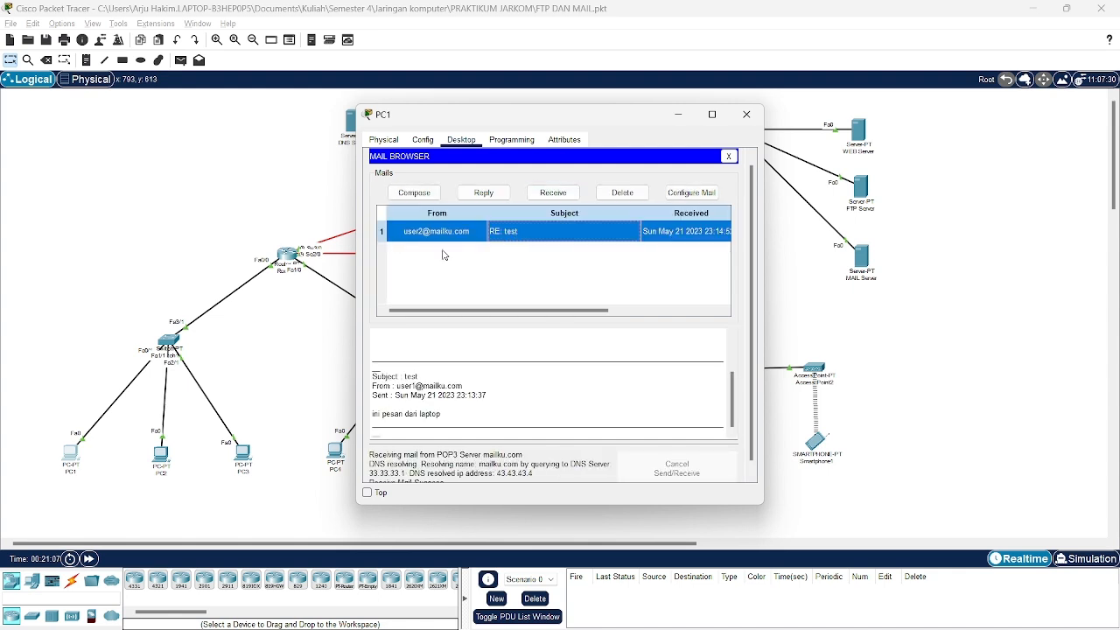
left_click_drag(463, 413, 385, 413)
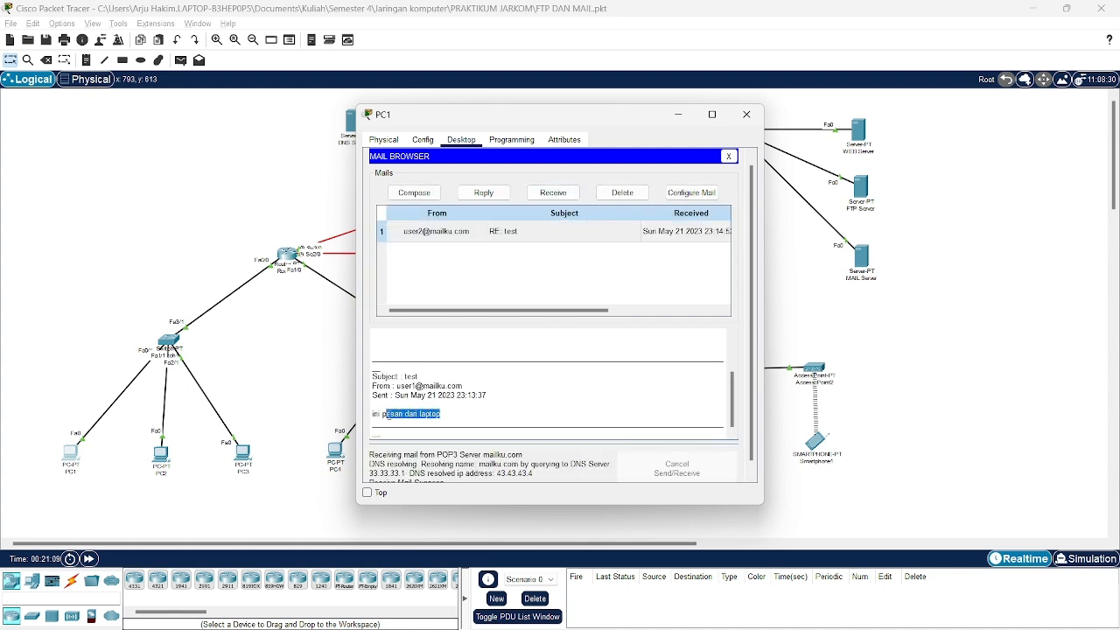